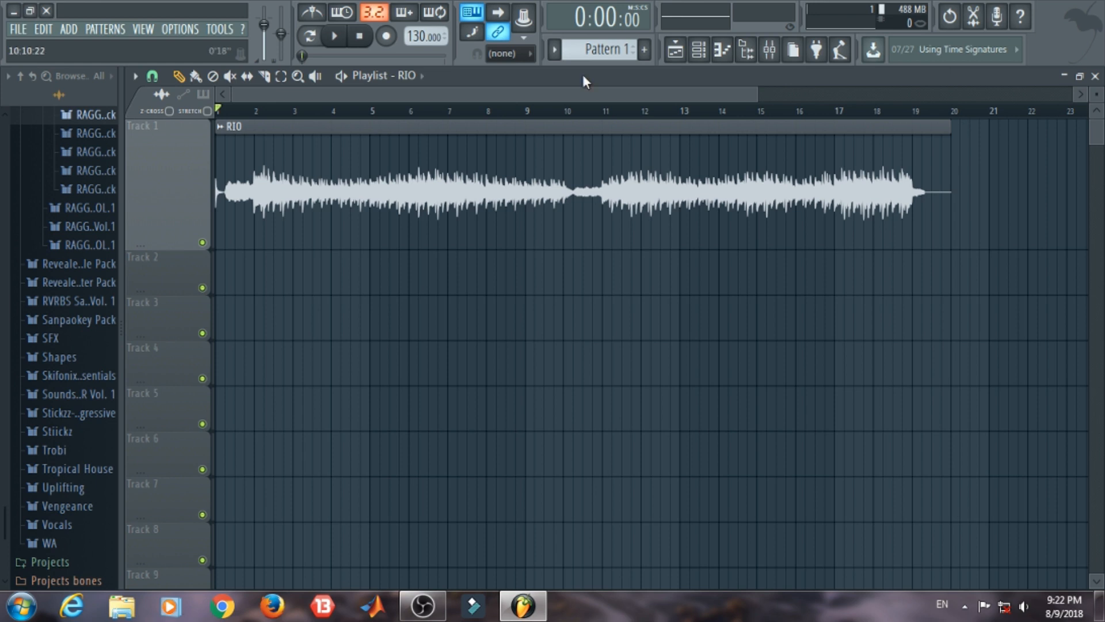
Step: Open the Fruity Limiter on mixer Insert 1 and close the mixer so the limiter sits over the playlist
{"action": "left_click", "coordinate": [769, 50]}
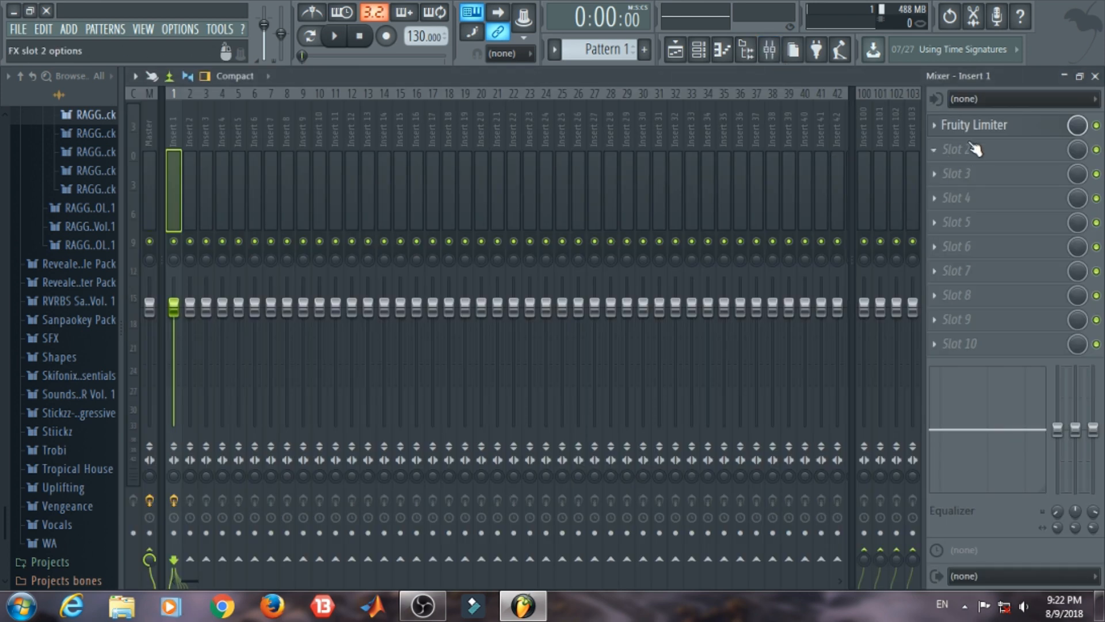
{"action": "left_click", "coordinate": [973, 126]}
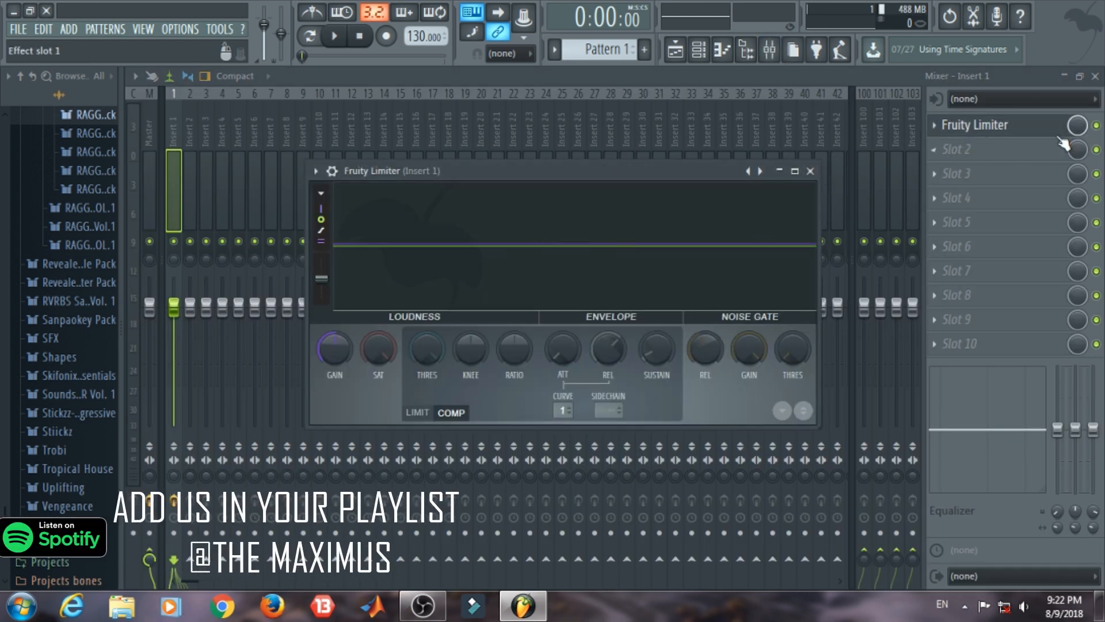
{"action": "left_click", "coordinate": [1095, 76]}
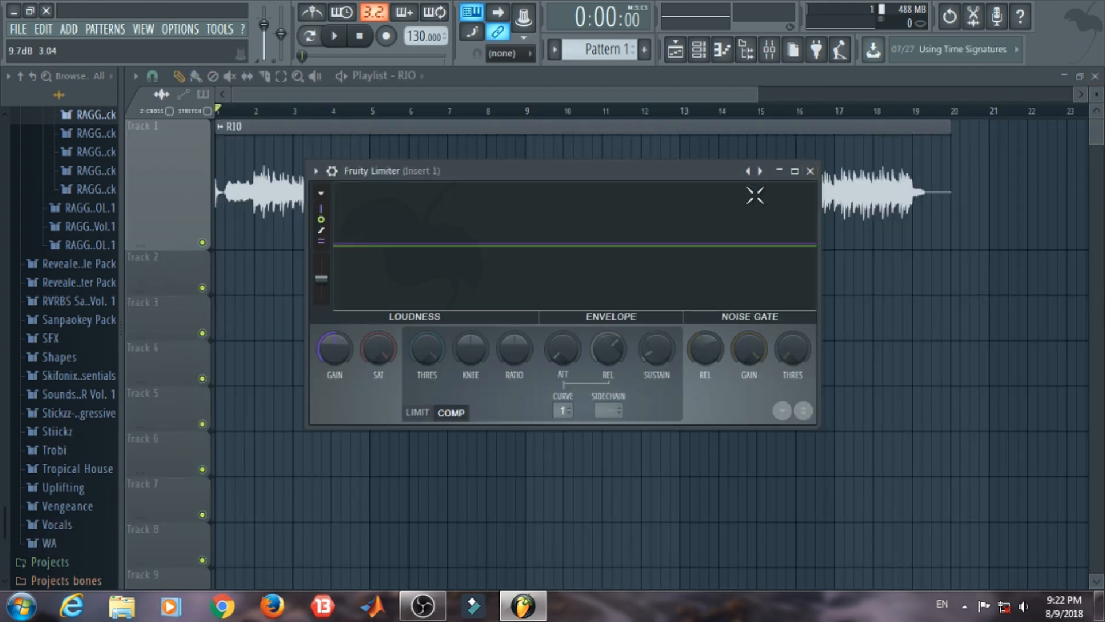
Step: Try out the limiter's gain and saturation along with the compressor knee and ratio, returning each to its default
{"action": "left_click_drag", "start_coordinate": [343, 343], "coordinate": [356, 300]}
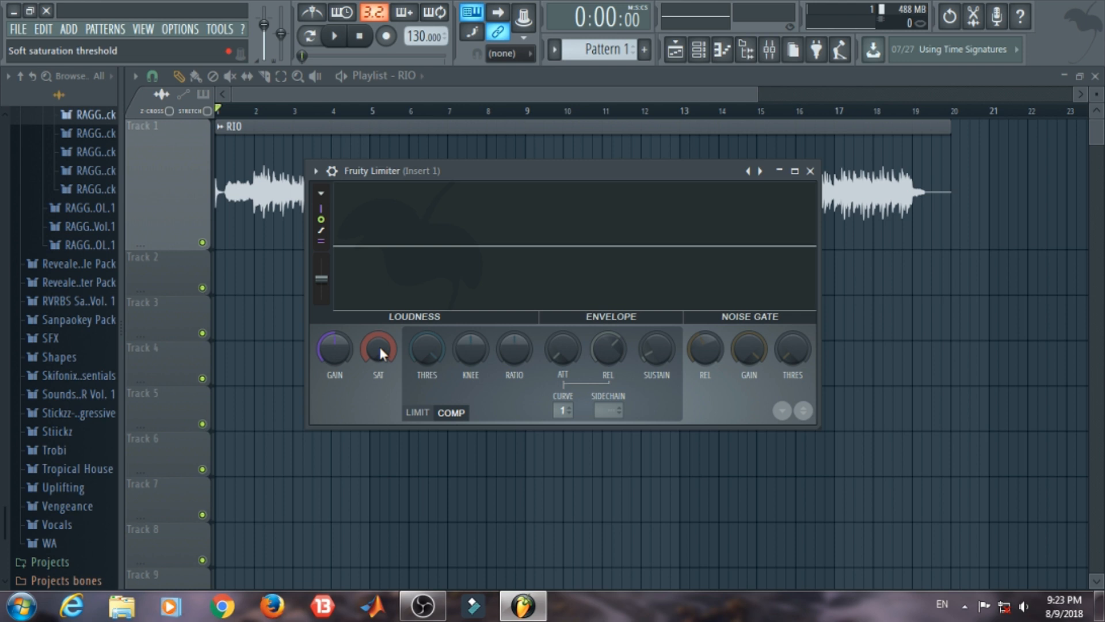
{"action": "mouse_move", "coordinate": [378, 346]}
{"action": "left_mouse_down"}
{"action": "mouse_move", "coordinate": [379, 369]}
{"action": "mouse_move", "coordinate": [378, 345]}
{"action": "left_mouse_up"}
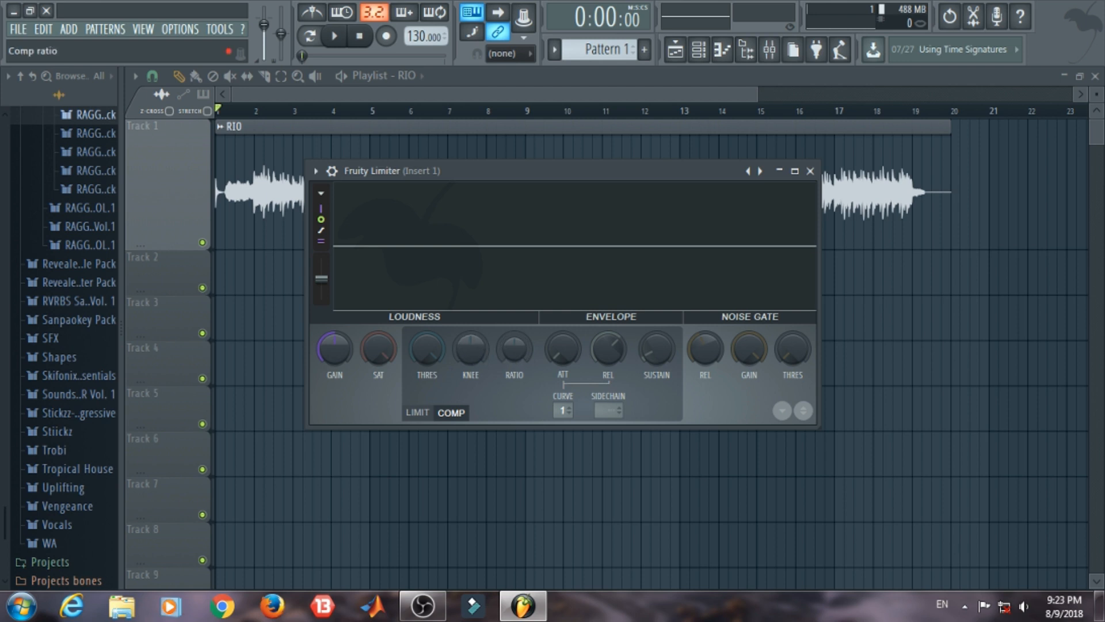
{"action": "left_click_drag", "start_coordinate": [473, 348], "coordinate": [471, 374]}
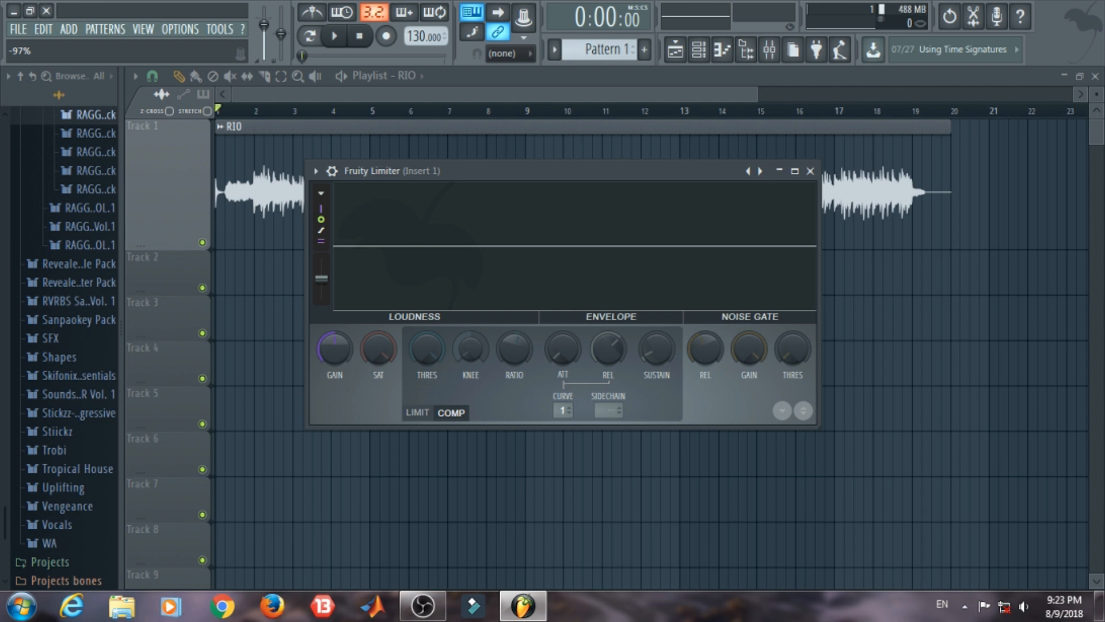
{"action": "left_click_drag", "start_coordinate": [471, 374], "coordinate": [514, 361]}
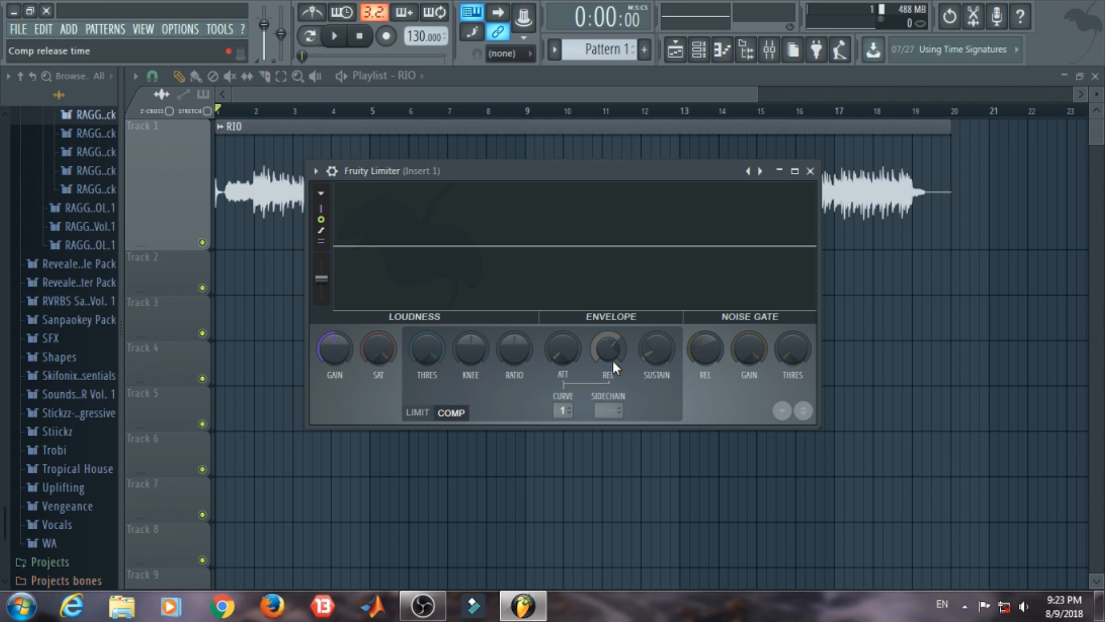
Step: Try out the compressor threshold at different levels, lowering it below the default with the ratio at 1:1.0
{"action": "mouse_move", "coordinate": [440, 344]}
{"action": "left_mouse_down"}
{"action": "mouse_move", "coordinate": [440, 362]}
{"action": "mouse_move", "coordinate": [444, 341]}
{"action": "left_mouse_up"}
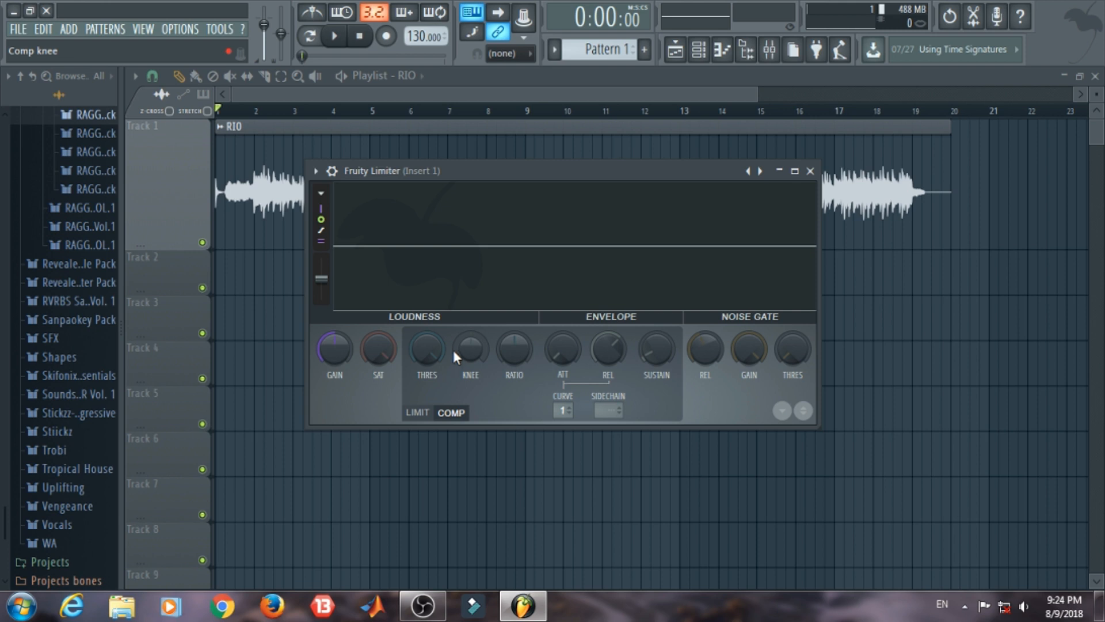
{"action": "mouse_move", "coordinate": [440, 340]}
{"action": "left_mouse_down"}
{"action": "mouse_move", "coordinate": [440, 371]}
{"action": "mouse_move", "coordinate": [439, 340]}
{"action": "left_mouse_up"}
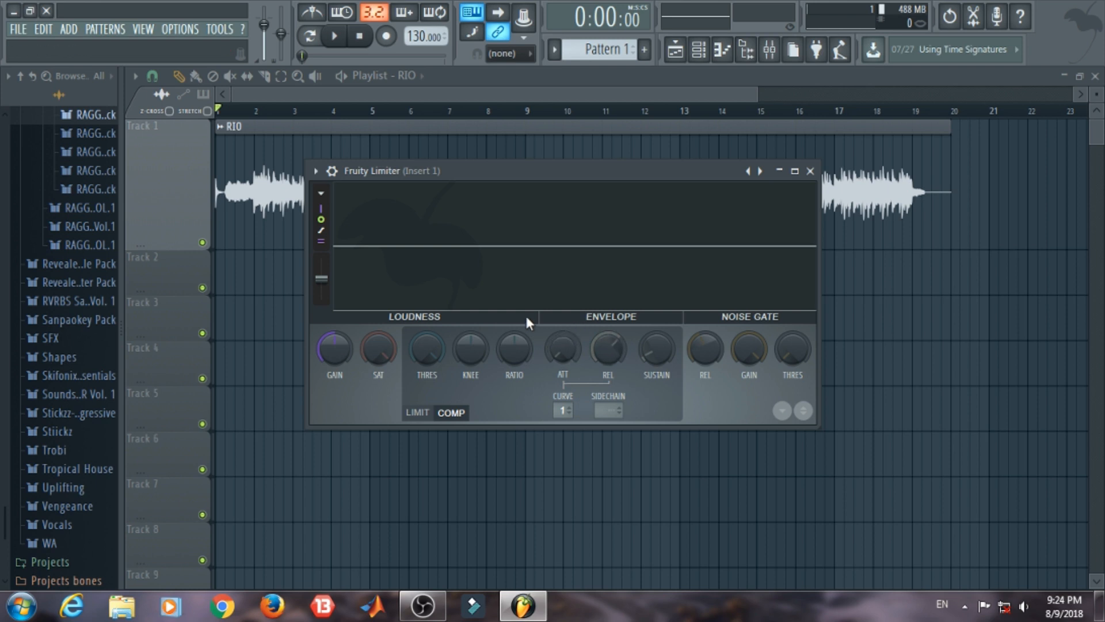
{"action": "left_click_drag", "start_coordinate": [432, 344], "coordinate": [441, 315]}
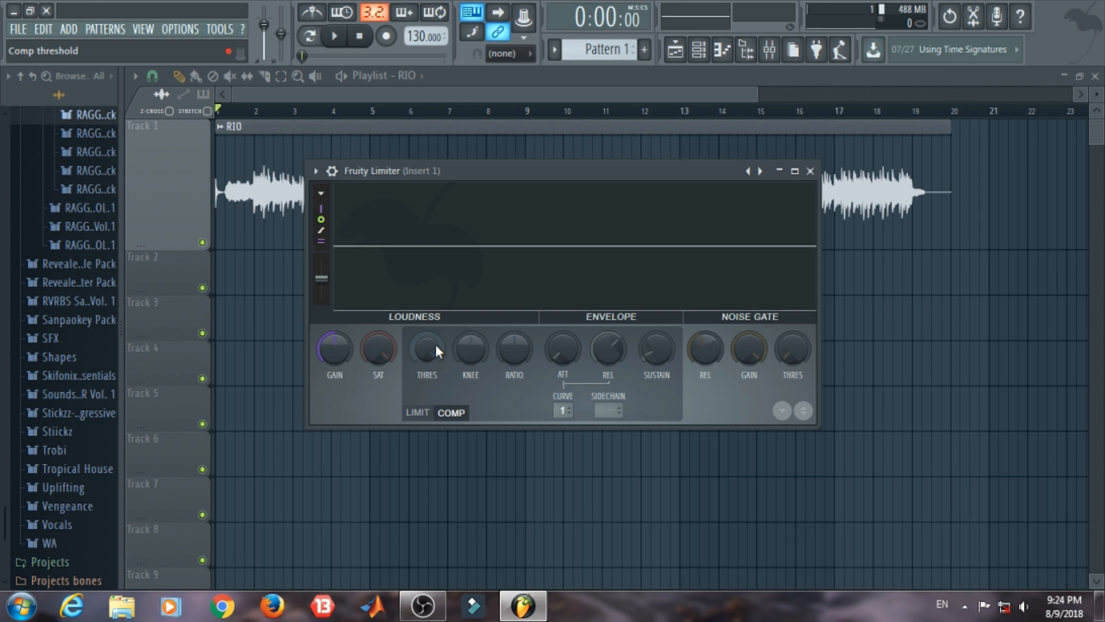
{"action": "left_click_drag", "start_coordinate": [435, 344], "coordinate": [437, 328]}
{"action": "left_click_drag", "start_coordinate": [514, 348], "coordinate": [514, 336]}
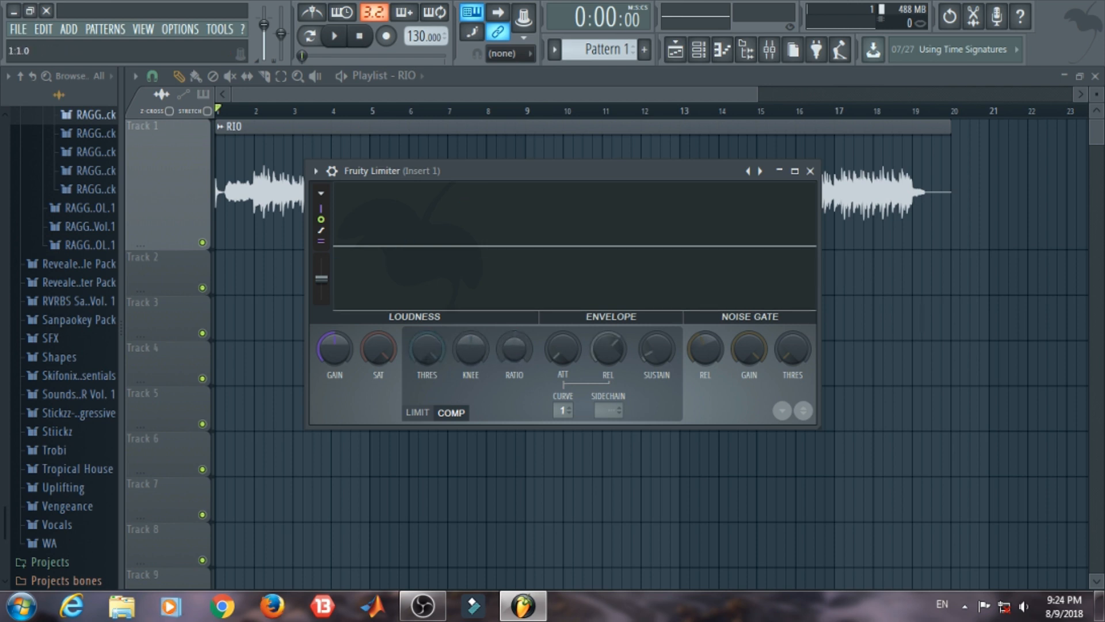
{"action": "left_click_drag", "start_coordinate": [447, 343], "coordinate": [448, 351]}
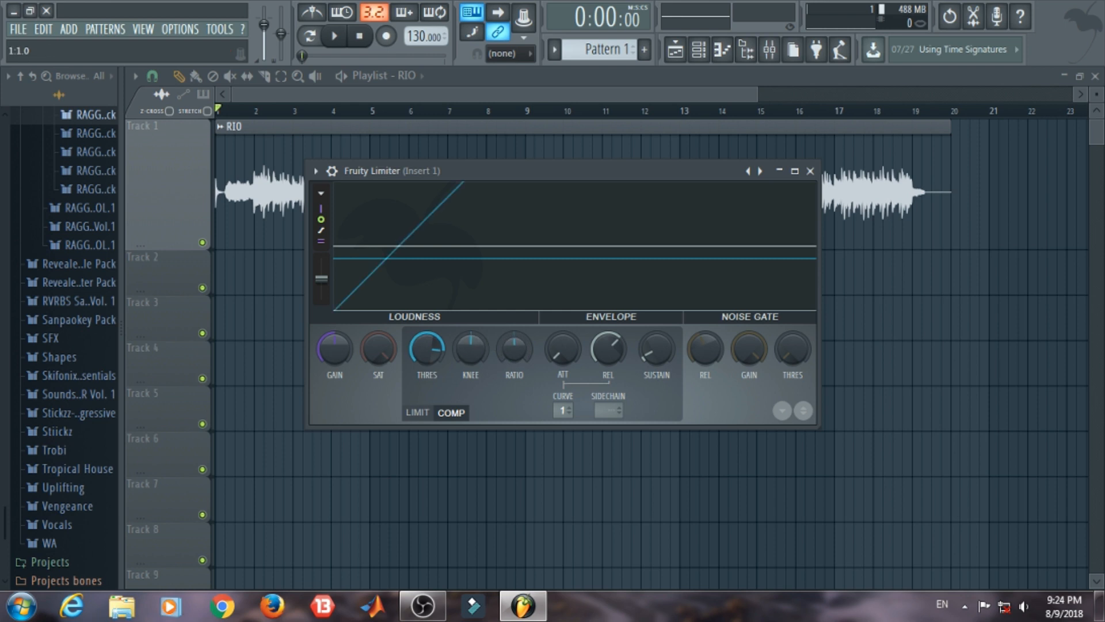
Step: Try compressor ratios below and above the default, including 2.9:1, and return the ratio to its default
{"action": "mouse_move", "coordinate": [514, 348]}
{"action": "left_mouse_down"}
{"action": "mouse_move", "coordinate": [506, 304]}
{"action": "mouse_move", "coordinate": [506, 360]}
{"action": "mouse_move", "coordinate": [506, 329]}
{"action": "left_mouse_up"}
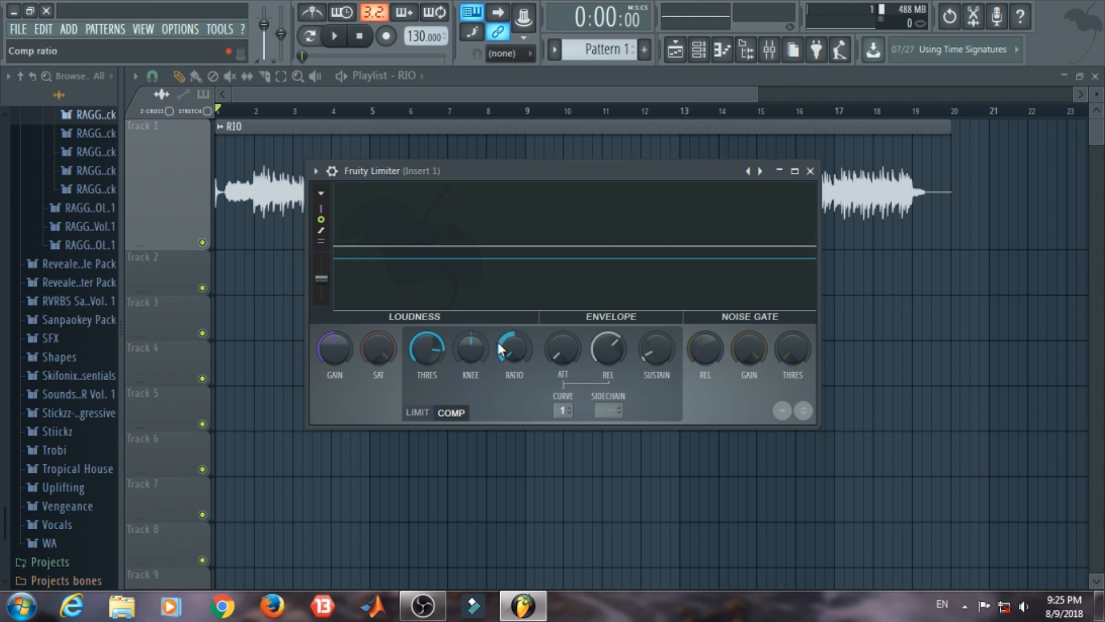
{"action": "left_click_drag", "start_coordinate": [497, 340], "coordinate": [497, 290]}
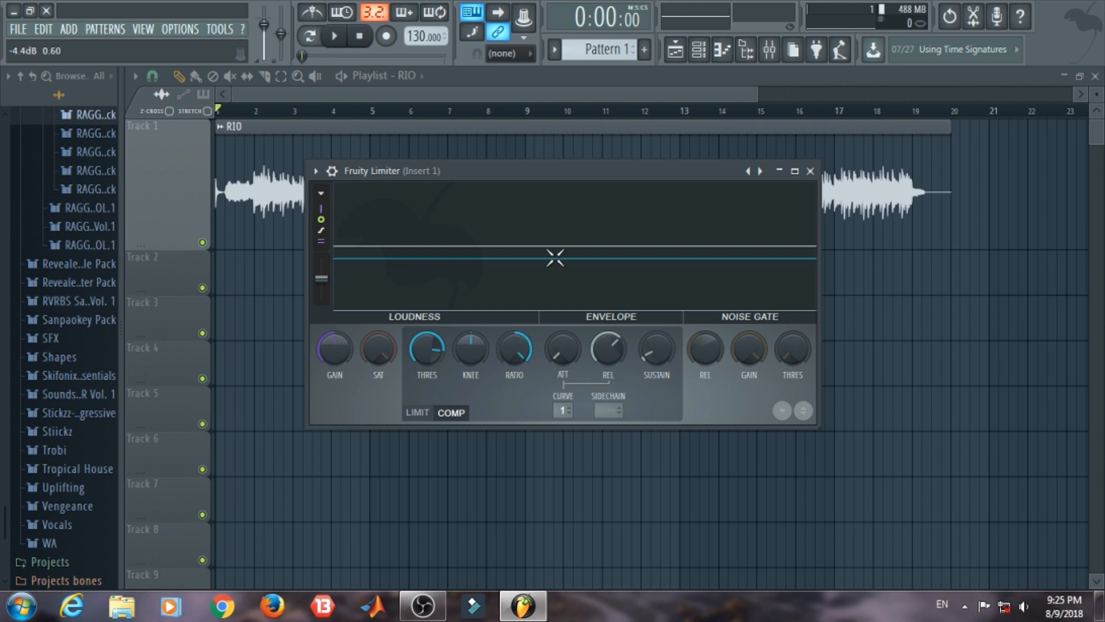
{"action": "left_click_drag", "start_coordinate": [515, 349], "coordinate": [515, 380]}
{"action": "mouse_move", "coordinate": [509, 334]}
{"action": "left_mouse_down"}
{"action": "mouse_move", "coordinate": [509, 311]}
{"action": "mouse_move", "coordinate": [509, 353]}
{"action": "left_mouse_up"}
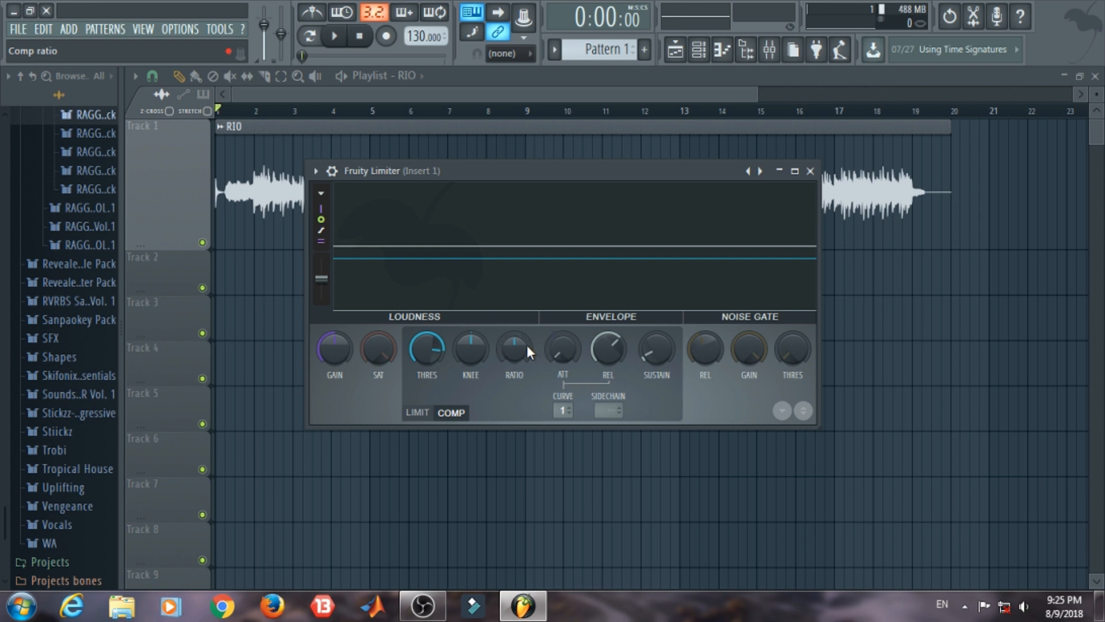
{"action": "mouse_move", "coordinate": [514, 348]}
{"action": "left_mouse_down"}
{"action": "mouse_move", "coordinate": [514, 326]}
{"action": "mouse_move", "coordinate": [523, 355]}
{"action": "left_mouse_up"}
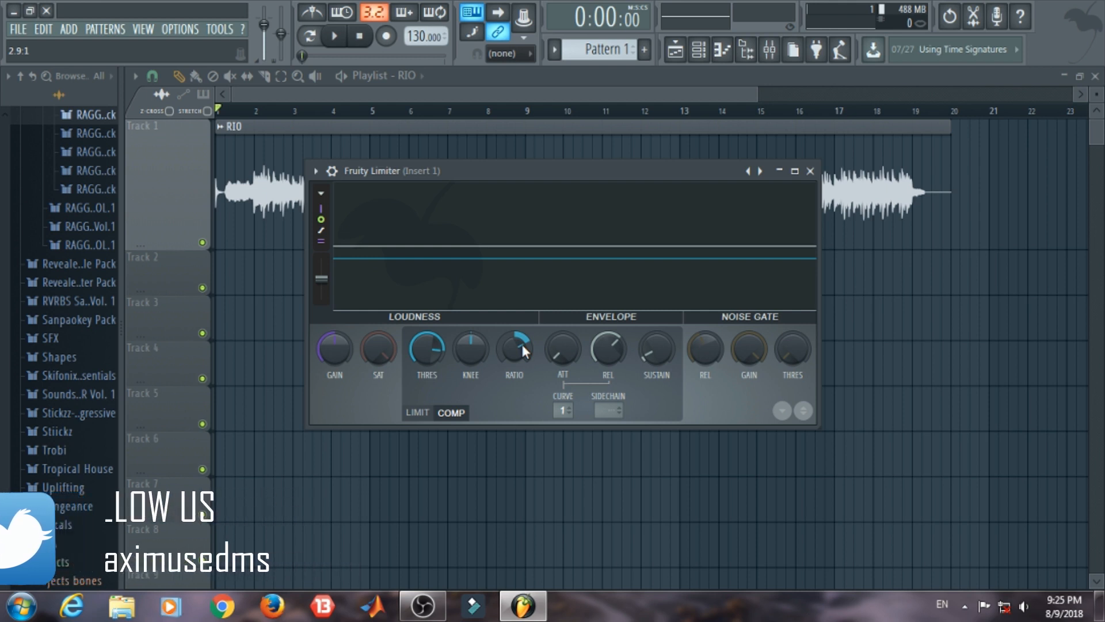
{"action": "mouse_move", "coordinate": [522, 347]}
{"action": "left_mouse_down"}
{"action": "mouse_move", "coordinate": [522, 360]}
{"action": "mouse_move", "coordinate": [517, 337]}
{"action": "left_mouse_up"}
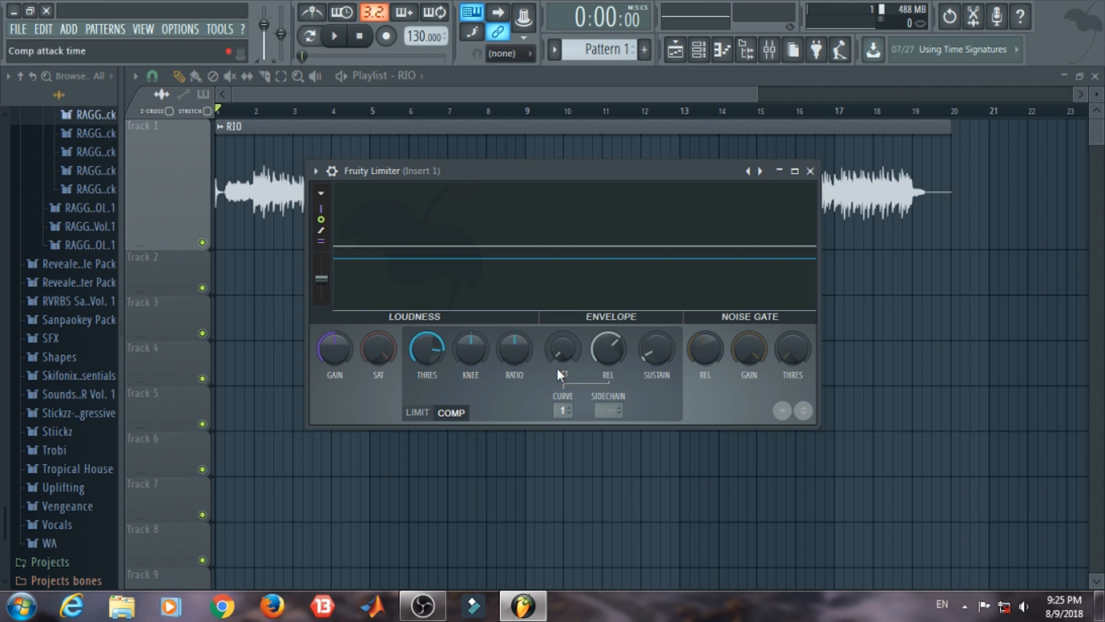
Step: Try out longer compressor attack times, such as 4.40 ms, and return the attack to its minimum
{"action": "left_click_drag", "start_coordinate": [557, 355], "coordinate": [557, 347]}
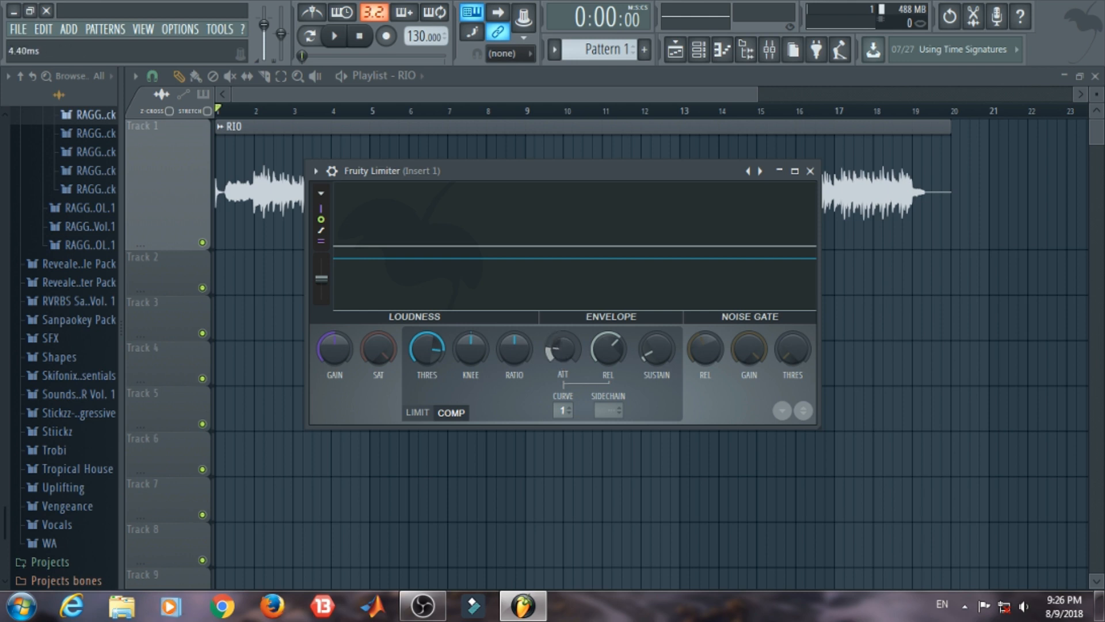
{"action": "left_click_drag", "start_coordinate": [557, 358], "coordinate": [557, 368]}
{"action": "left_click_drag", "start_coordinate": [557, 357], "coordinate": [557, 349]}
{"action": "left_click_drag", "start_coordinate": [552, 350], "coordinate": [551, 339]}
{"action": "left_click_drag", "start_coordinate": [561, 352], "coordinate": [601, 338]}
Step: Set the compressor's envelope curve to 2 with a shorter release time, and restore the default threshold
{"action": "left_click", "coordinate": [569, 407]}
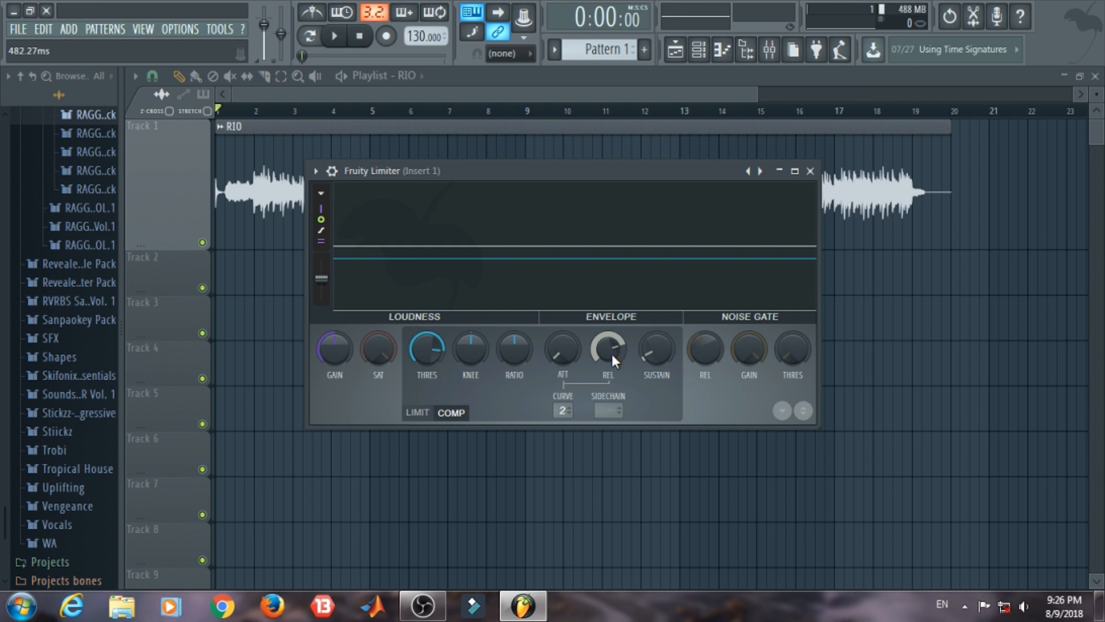
{"action": "left_click_drag", "start_coordinate": [607, 344], "coordinate": [629, 399]}
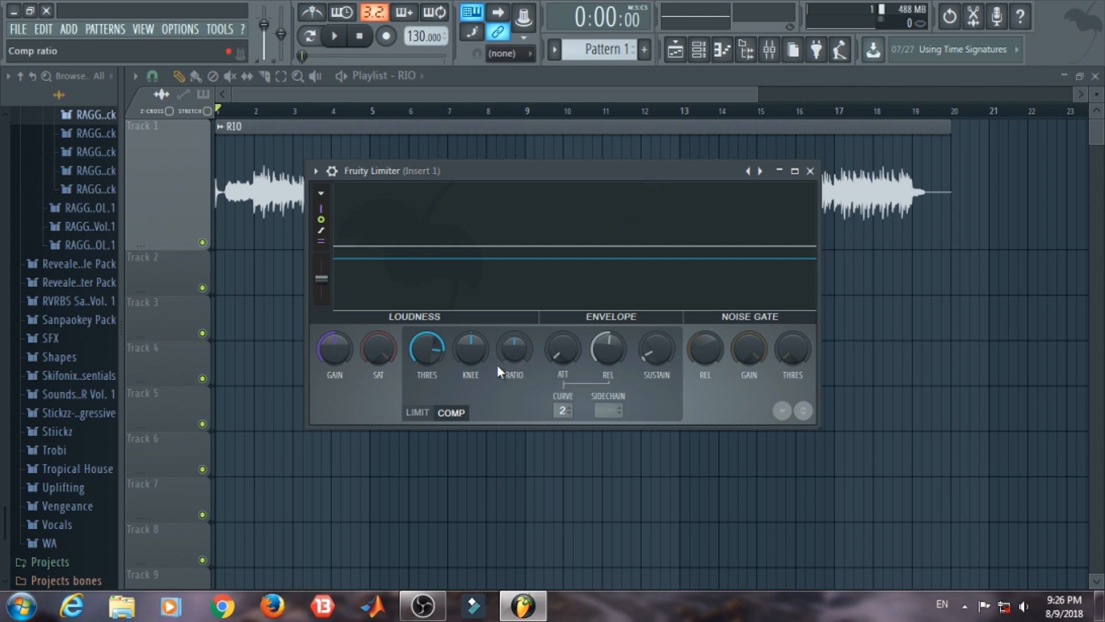
{"action": "left_click_drag", "start_coordinate": [427, 347], "coordinate": [486, 272]}
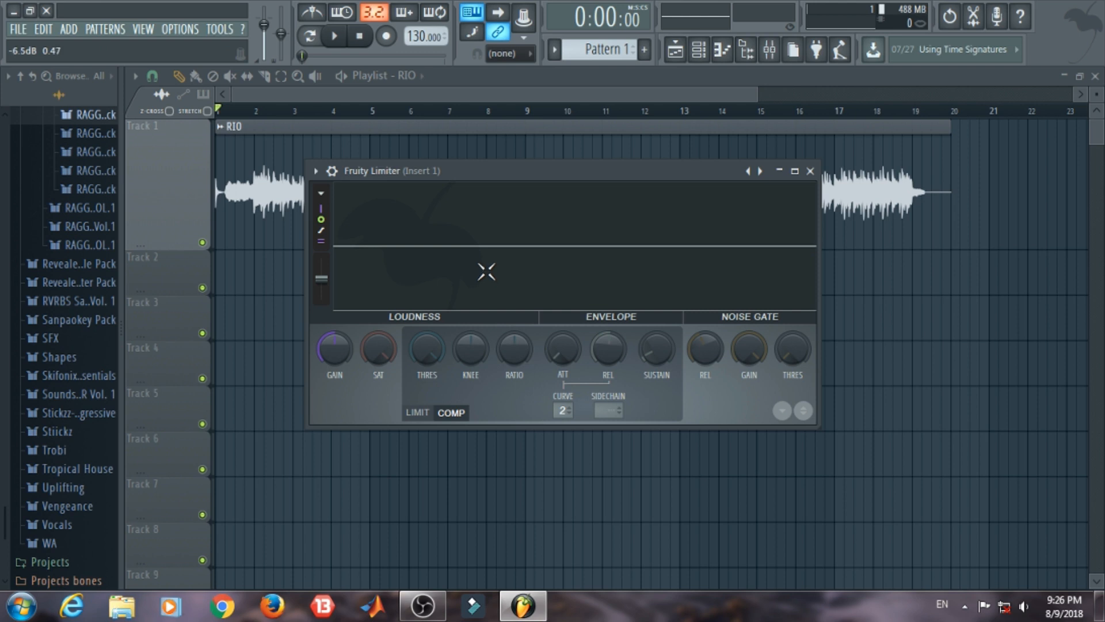
Step: Move the Fruity Limiter window aside and look through its preset list without choosing a preset
{"action": "left_click_drag", "start_coordinate": [497, 175], "coordinate": [588, 170]}
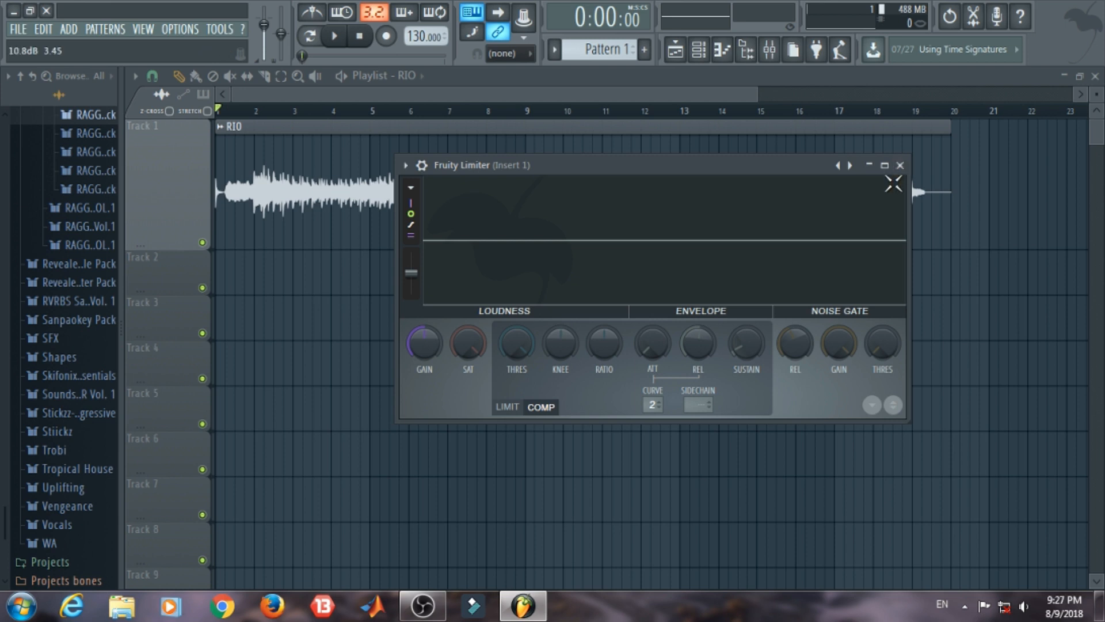
{"action": "right_click", "coordinate": [850, 165]}
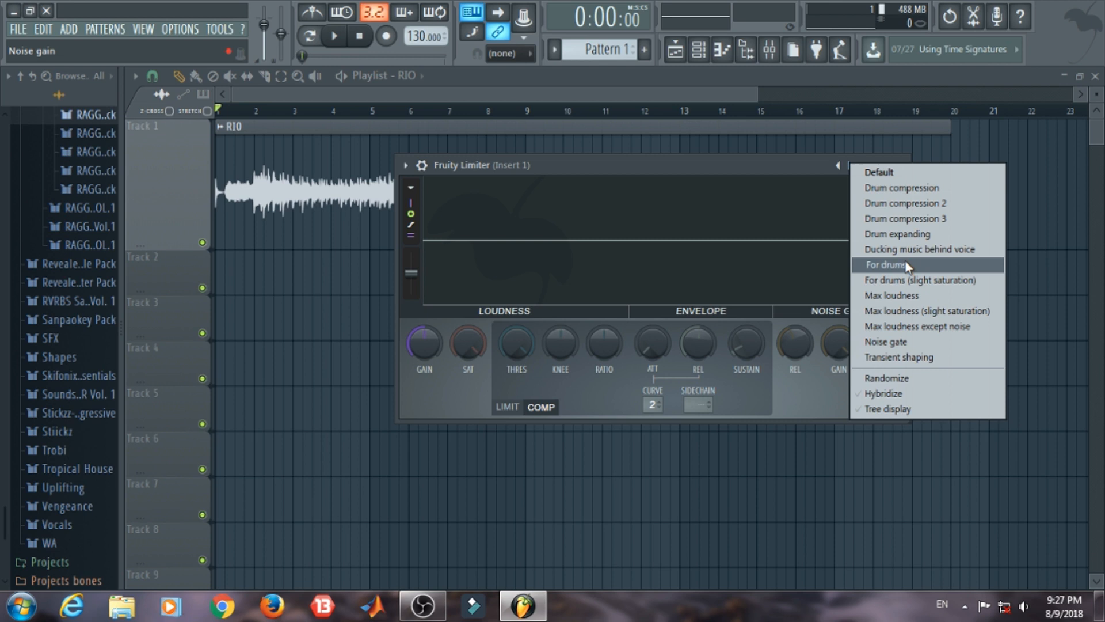
{"action": "left_click", "coordinate": [673, 161]}
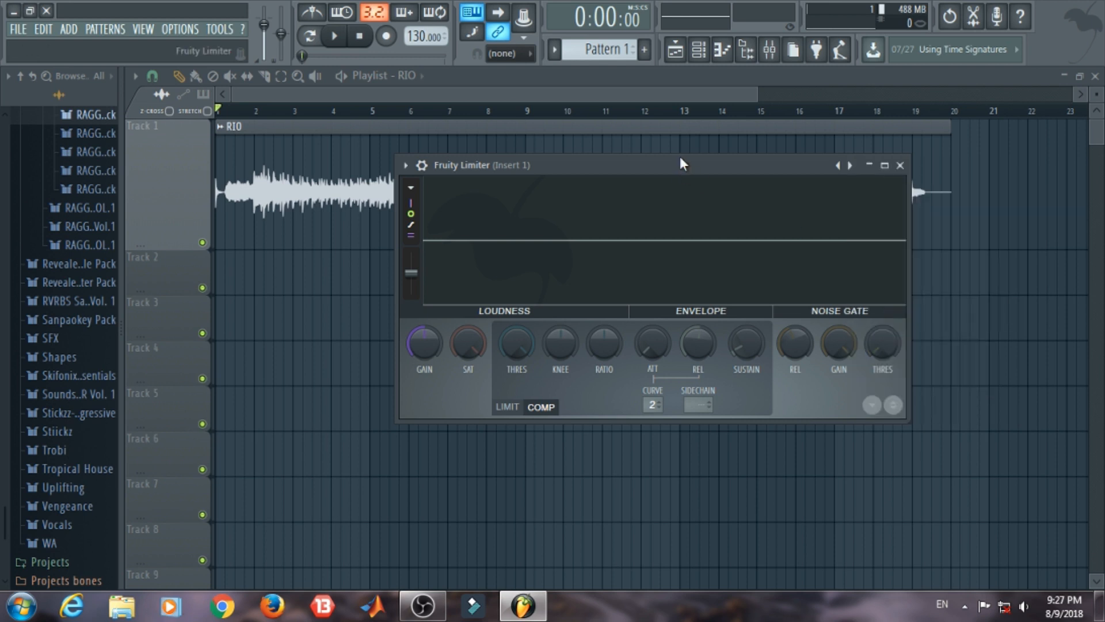
Step: Play the RIO clip from the playlist with Insert 1's Fruity Limiter open to view its level display, and stop playback
{"action": "key", "text": "space"}
{"action": "key", "text": "space"}
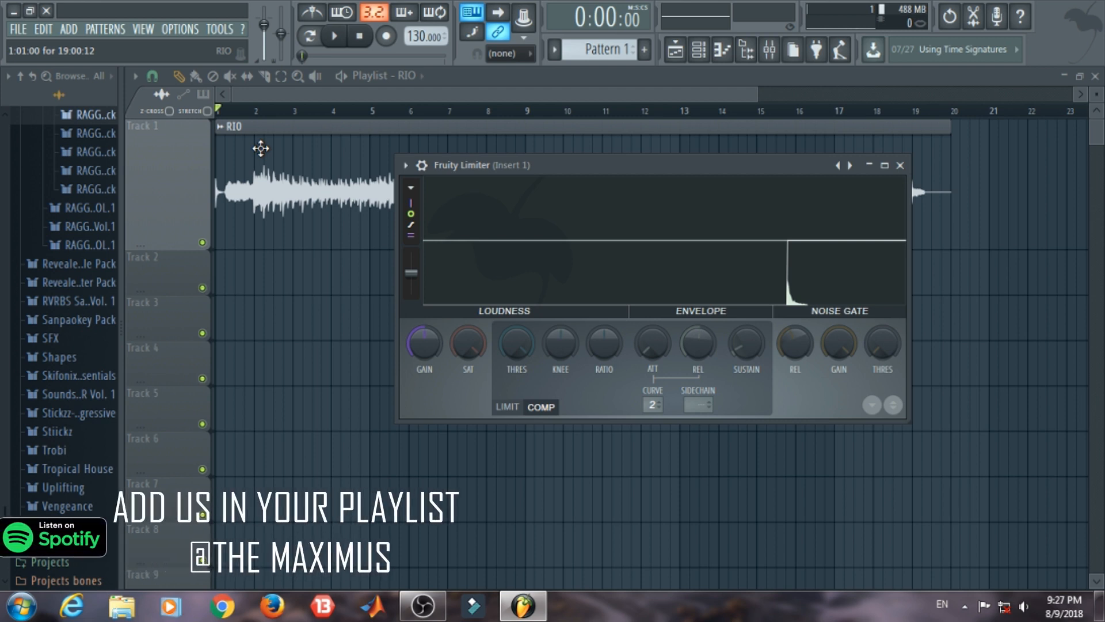
{"action": "left_click", "coordinate": [341, 76]}
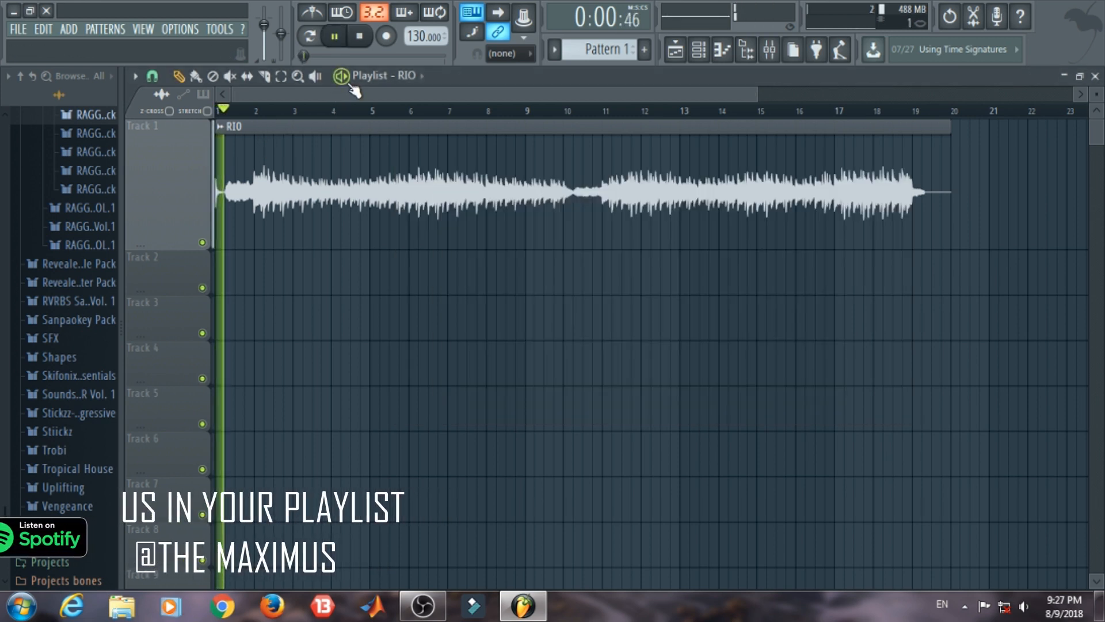
{"action": "left_click", "coordinate": [769, 49]}
{"action": "left_click", "coordinate": [1000, 127]}
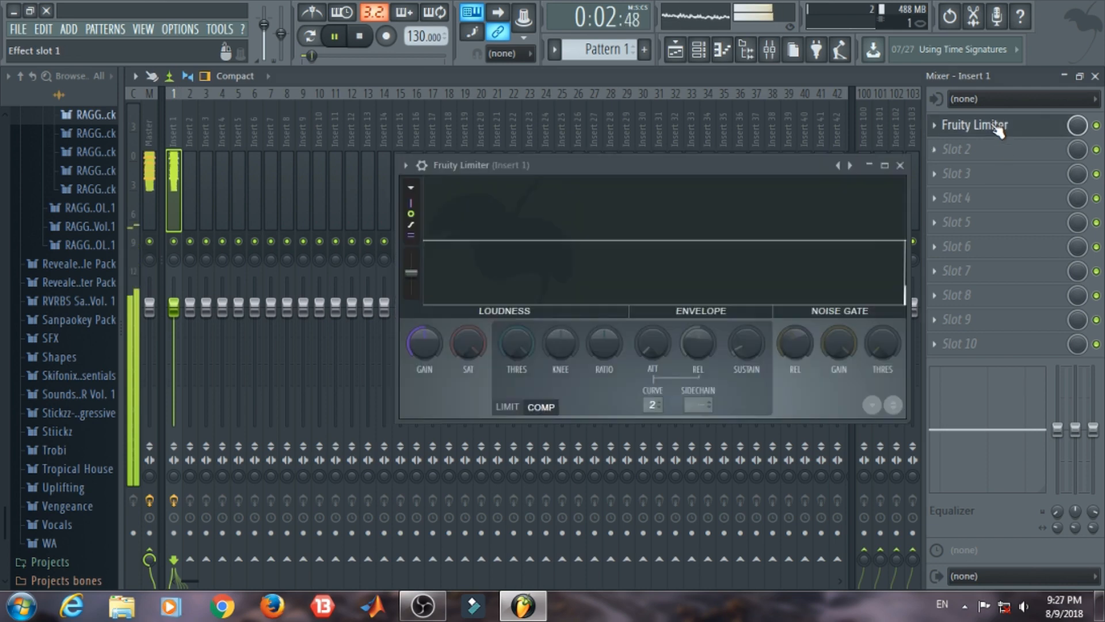
{"action": "left_click", "coordinate": [1095, 75]}
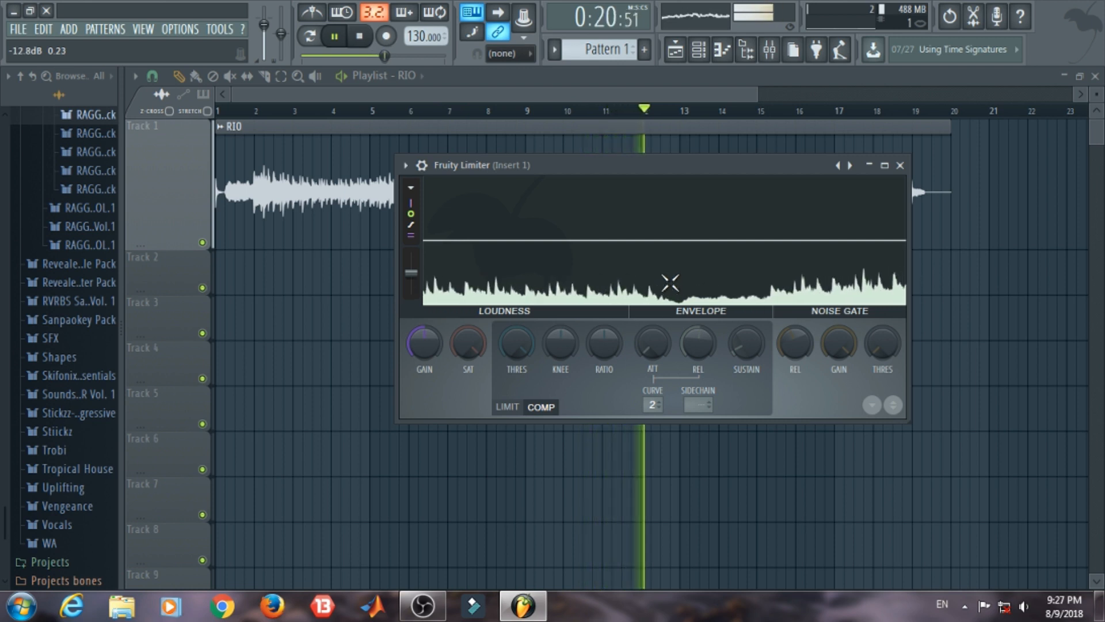
{"action": "key", "text": "space"}
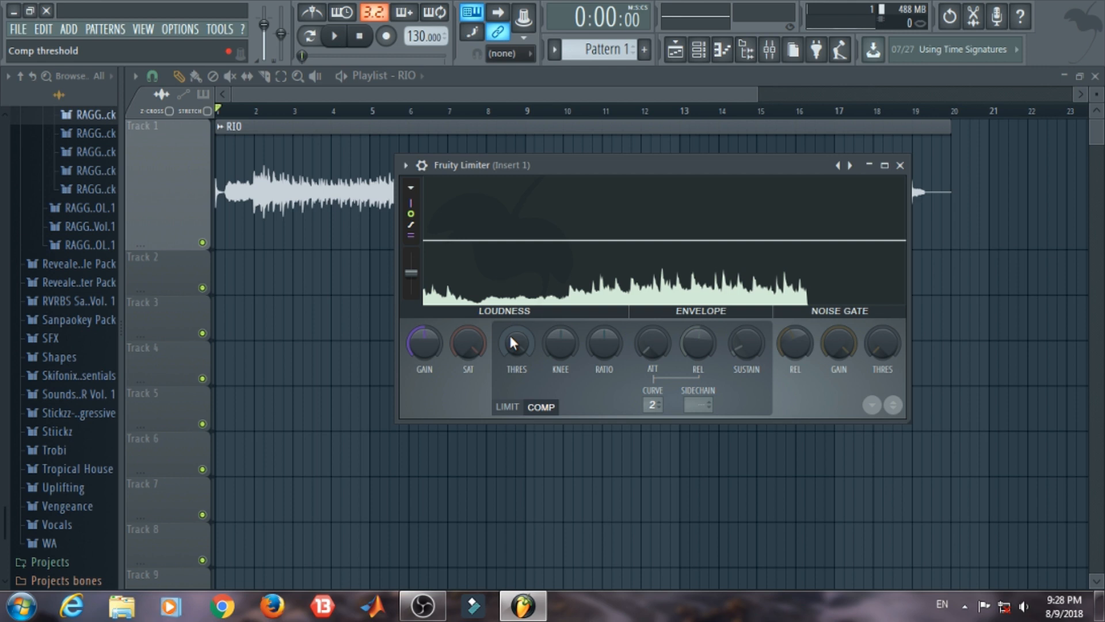
Step: Lower the compressor threshold to the body of the displayed waveform and try different knee and ratio settings, including 2.5:1
{"action": "left_click_drag", "start_coordinate": [510, 338], "coordinate": [510, 375]}
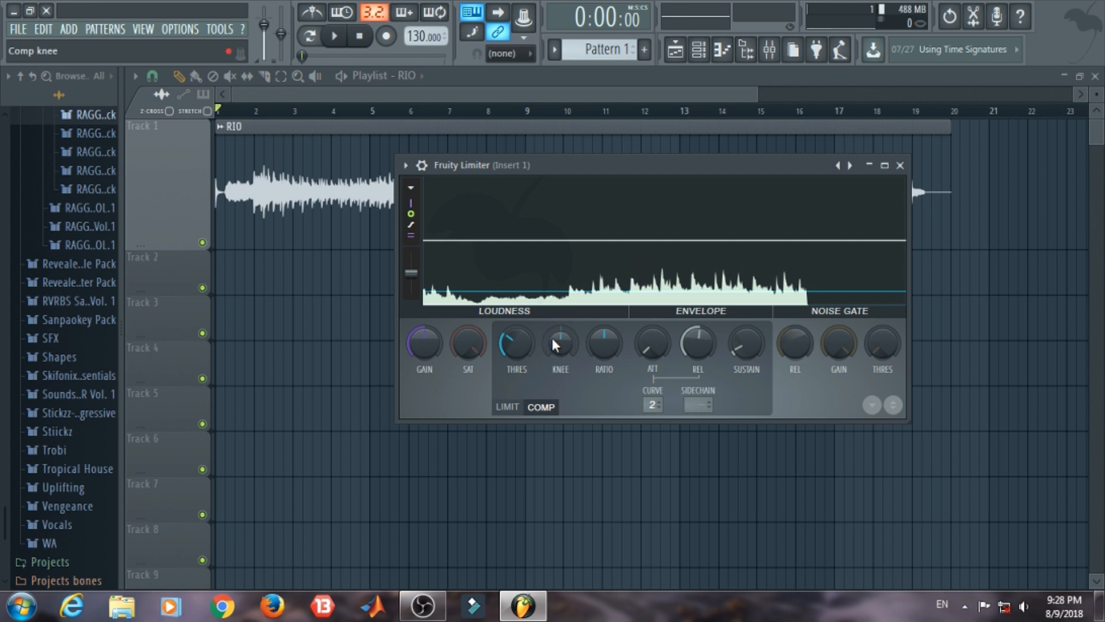
{"action": "left_click_drag", "start_coordinate": [553, 340], "coordinate": [553, 312]}
{"action": "mouse_move", "coordinate": [558, 347]}
{"action": "left_mouse_down"}
{"action": "mouse_move", "coordinate": [558, 374]}
{"action": "mouse_move", "coordinate": [559, 362]}
{"action": "left_mouse_up"}
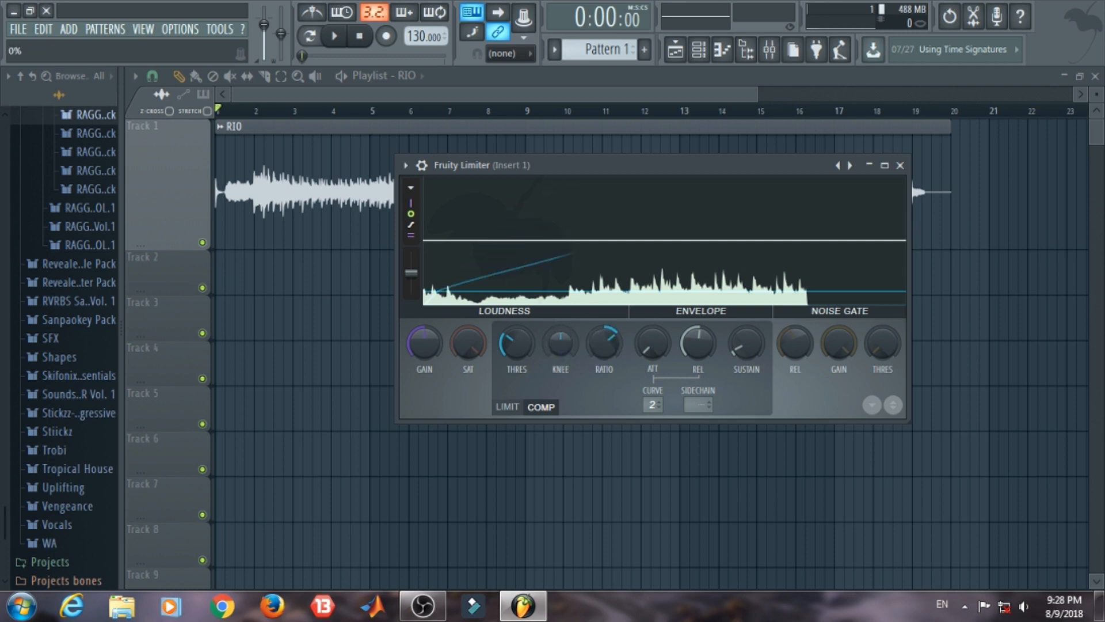
{"action": "left_click_drag", "start_coordinate": [571, 340], "coordinate": [608, 308]}
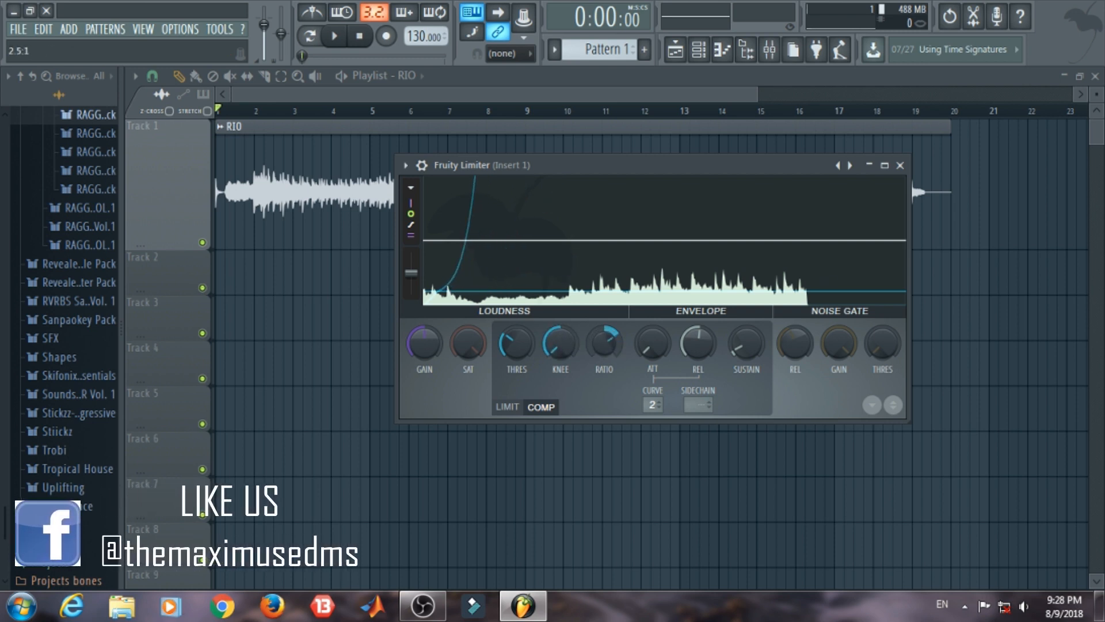
{"action": "left_click_drag", "start_coordinate": [550, 338], "coordinate": [610, 317]}
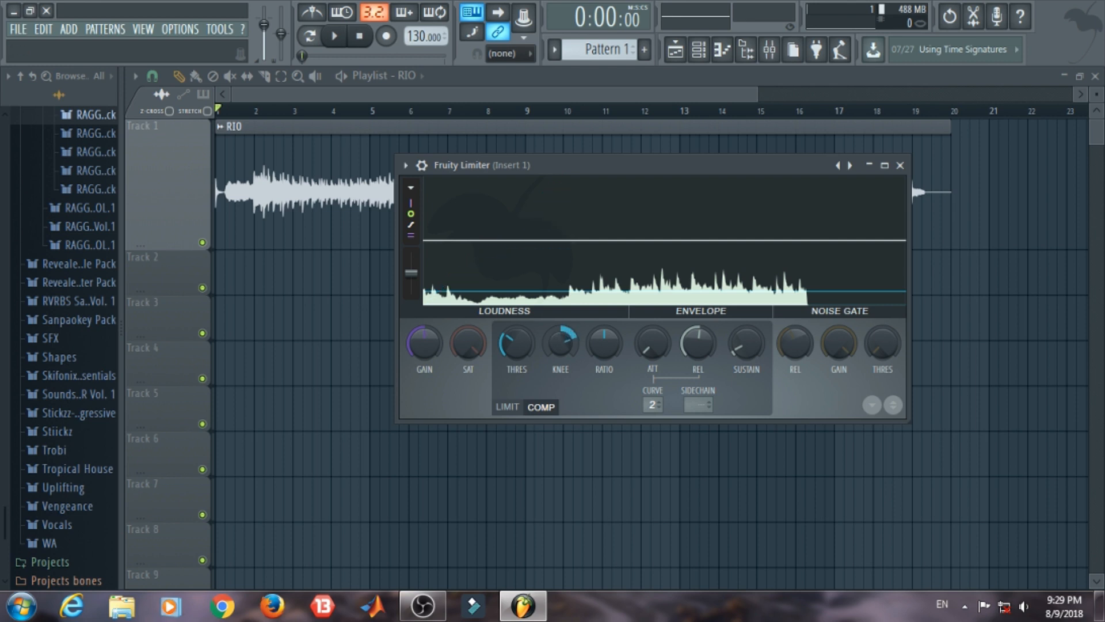
Step: Raise the compressor knee and ratio above their defaults, with the threshold slightly higher near the waveform's peaks
{"action": "left_click_drag", "start_coordinate": [561, 344], "coordinate": [560, 332]}
{"action": "left_click_drag", "start_coordinate": [554, 341], "coordinate": [520, 324]}
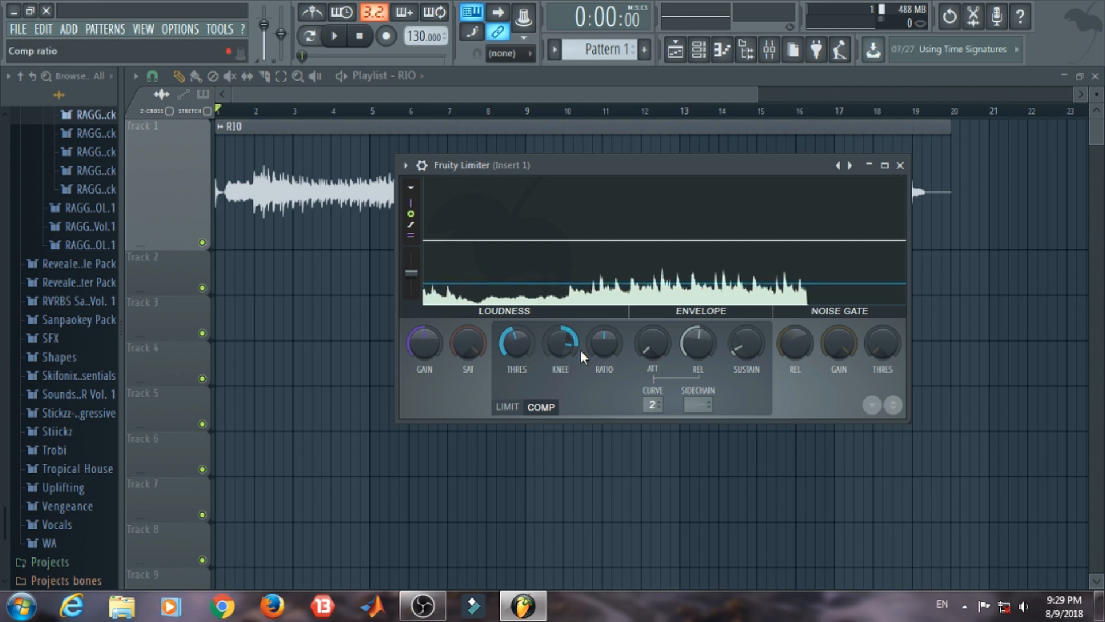
{"action": "left_click_drag", "start_coordinate": [595, 332], "coordinate": [595, 323]}
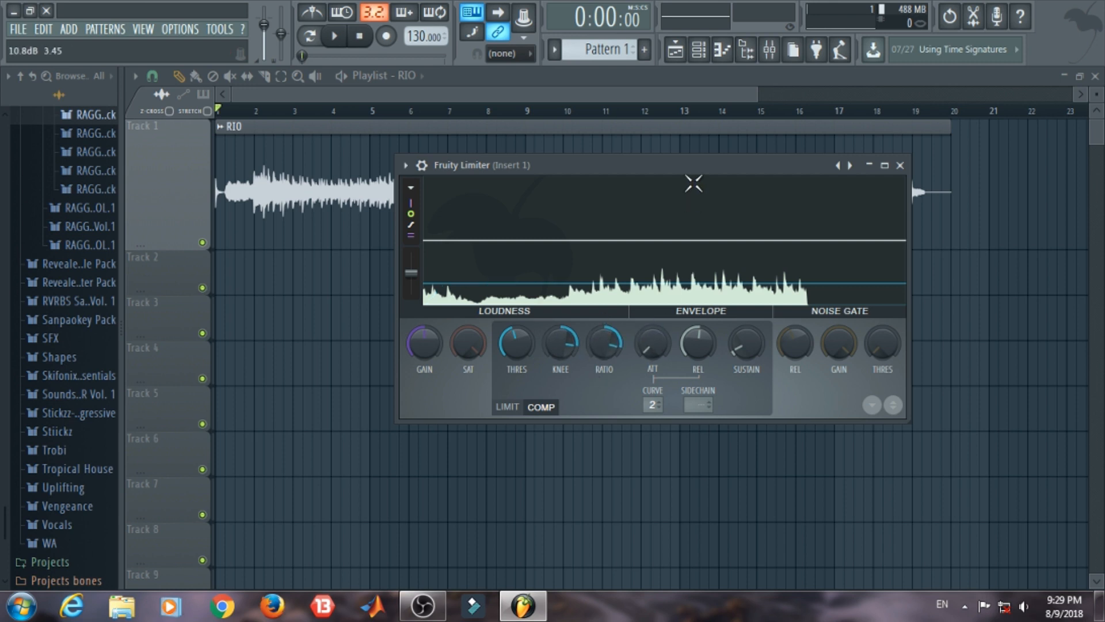
Step: Lower the compressor threshold slightly further into the waveform, playing the RIO clip before and after the change
{"action": "key", "text": "space"}
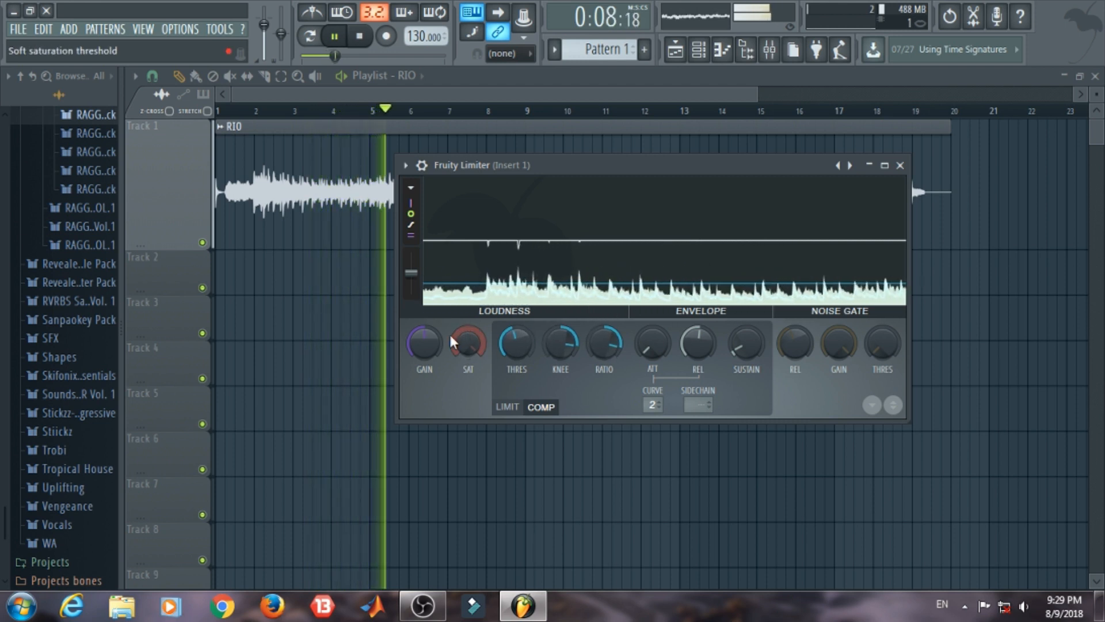
{"action": "key", "text": "space"}
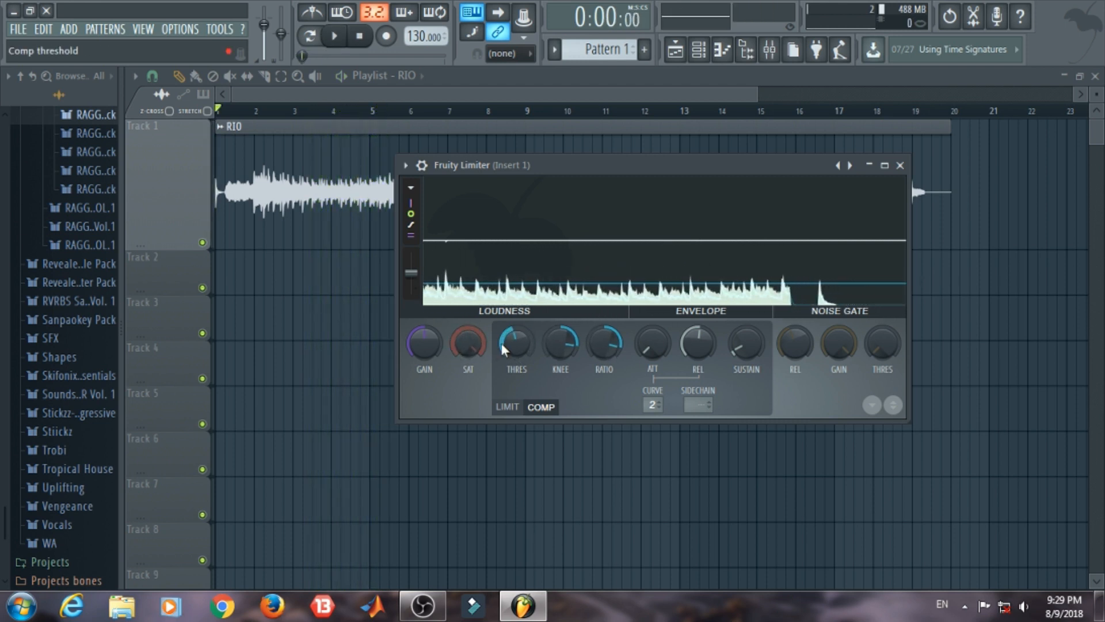
{"action": "left_click_drag", "start_coordinate": [513, 342], "coordinate": [513, 350]}
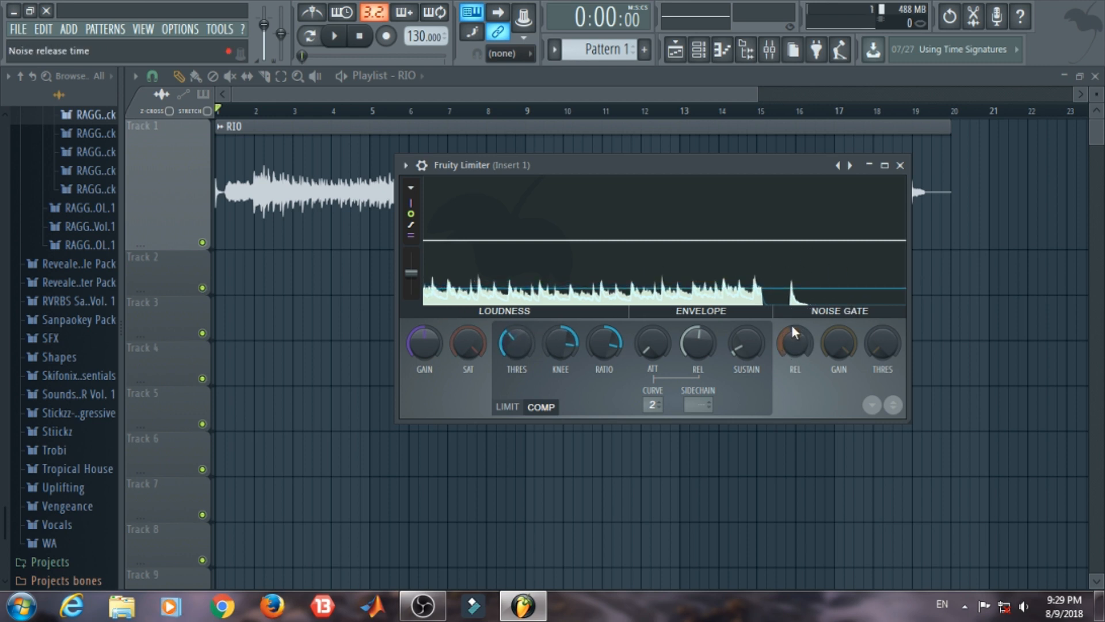
{"action": "key", "text": "space"}
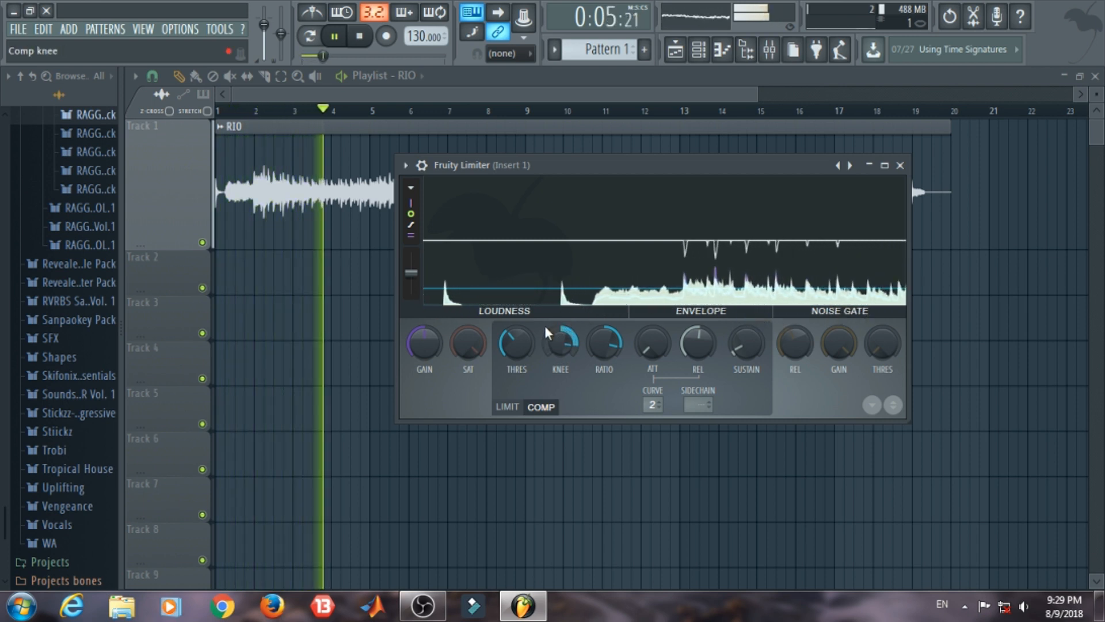
{"action": "key", "text": "space"}
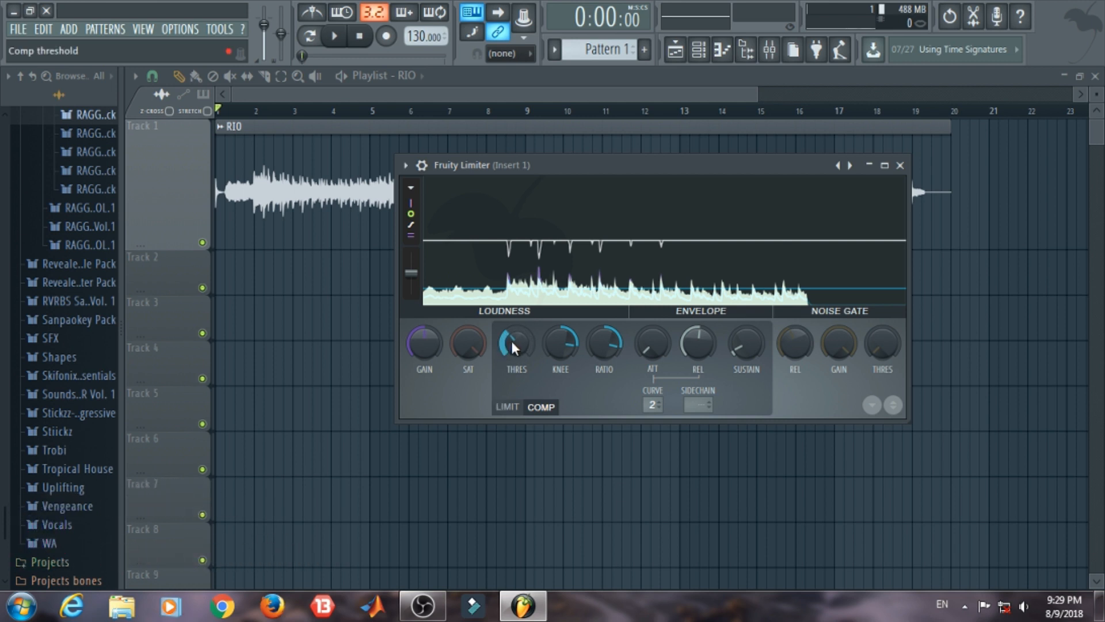
Step: Lower the compressor threshold to about -21.8 dB with a slightly higher knee, and play the RIO clip through it
{"action": "left_click_drag", "start_coordinate": [510, 339], "coordinate": [510, 346]}
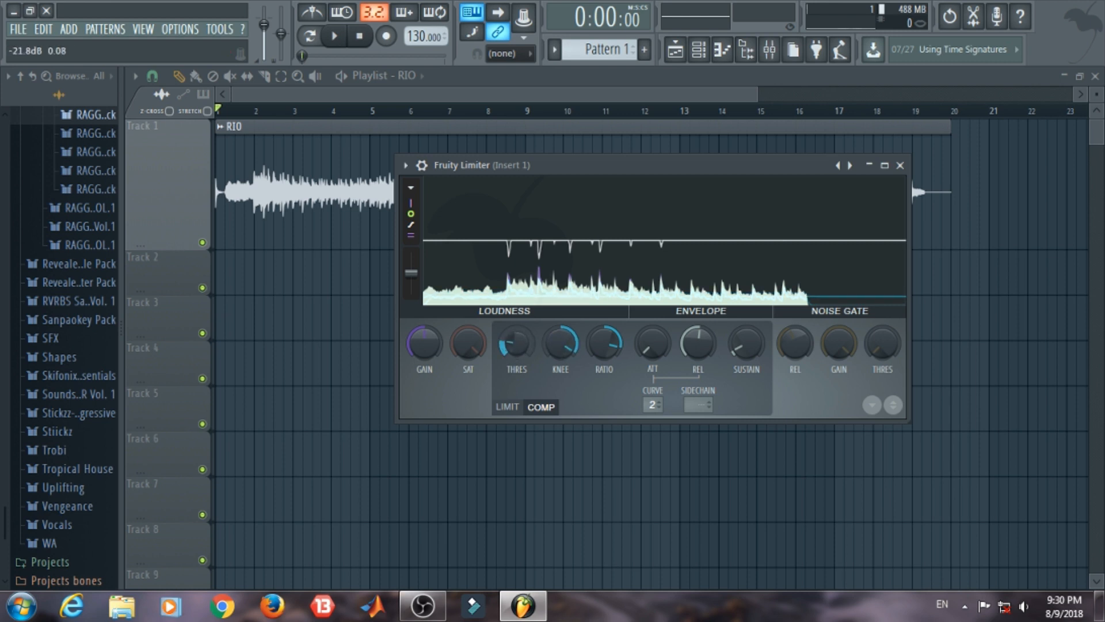
{"action": "key", "text": "space"}
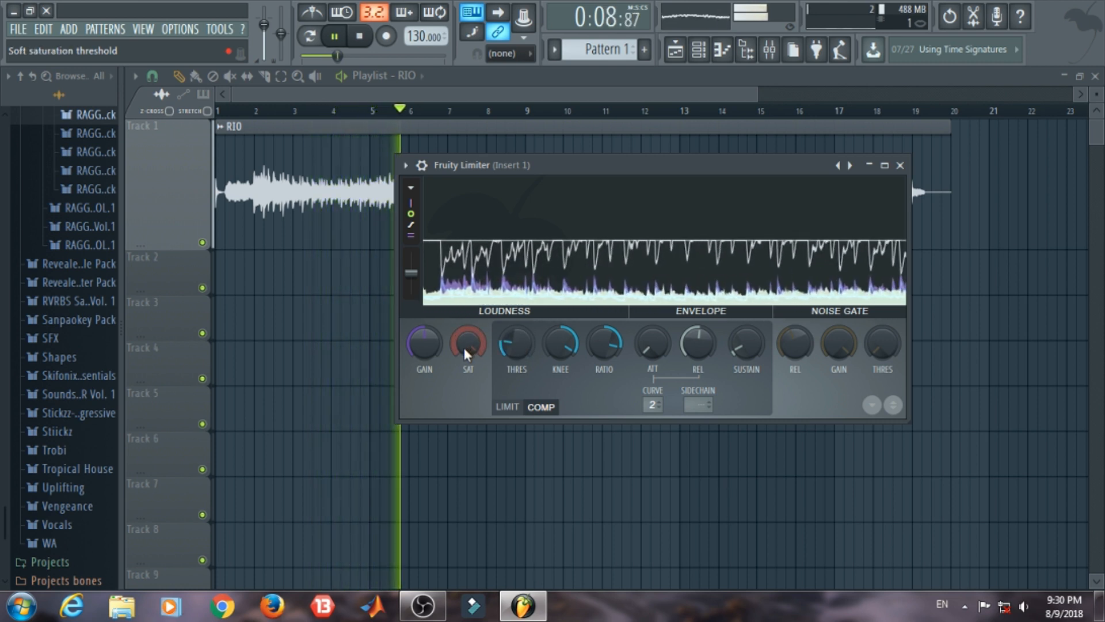
{"action": "key", "text": "space"}
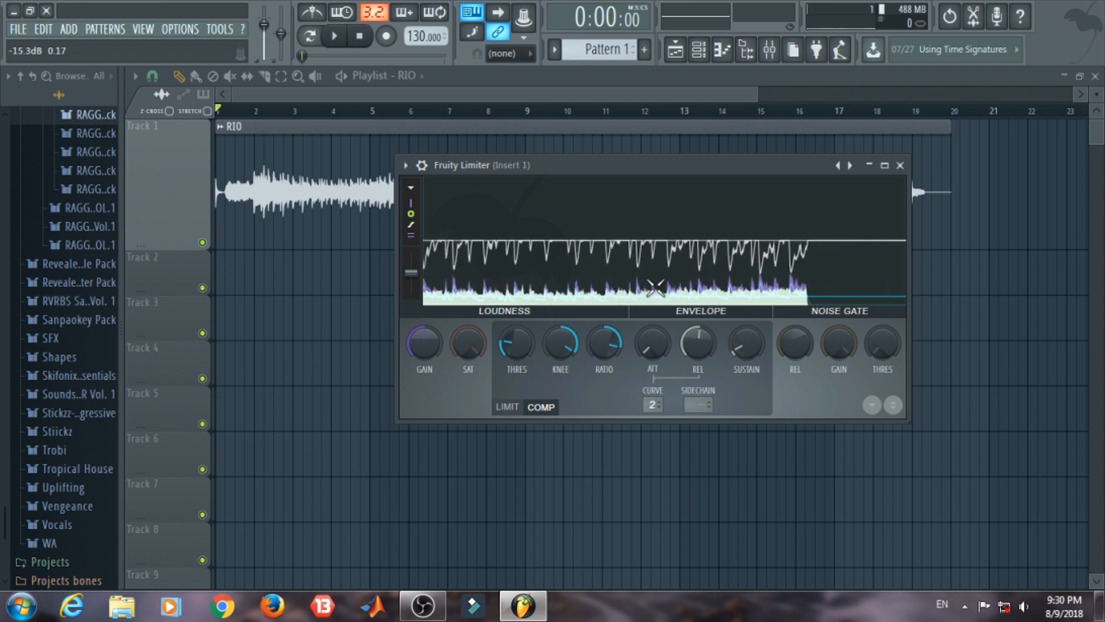
{"action": "key", "text": "space"}
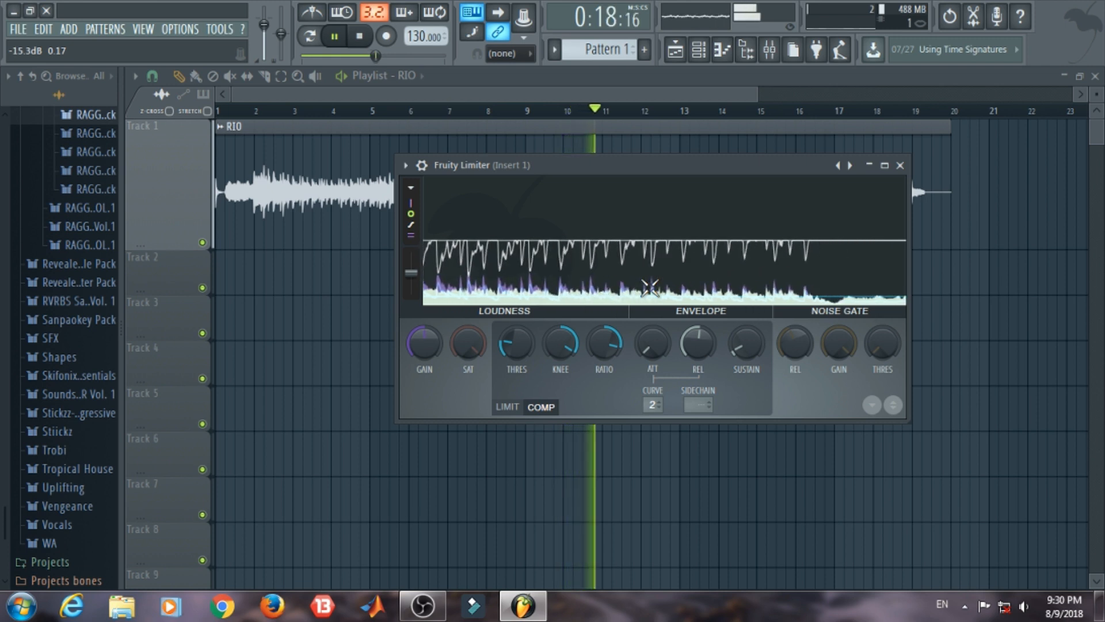
Step: Stop playback and raise the compressor attack to about 7.63 ms
{"action": "key", "text": "space"}
{"action": "left_click_drag", "start_coordinate": [647, 333], "coordinate": [647, 322]}
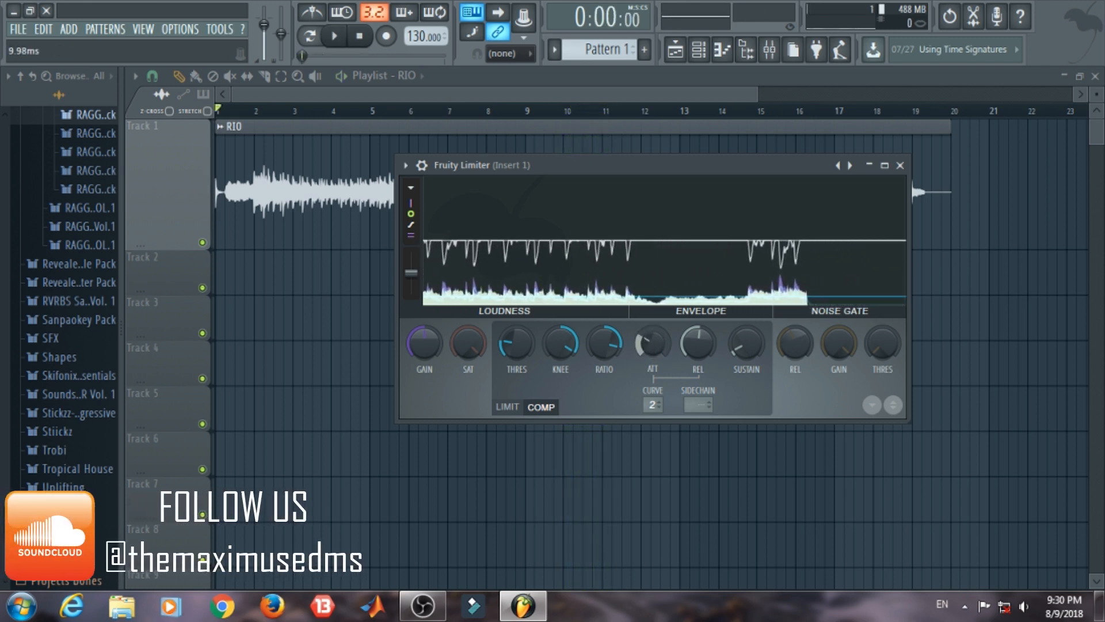
{"action": "left_click_drag", "start_coordinate": [653, 344], "coordinate": [654, 351]}
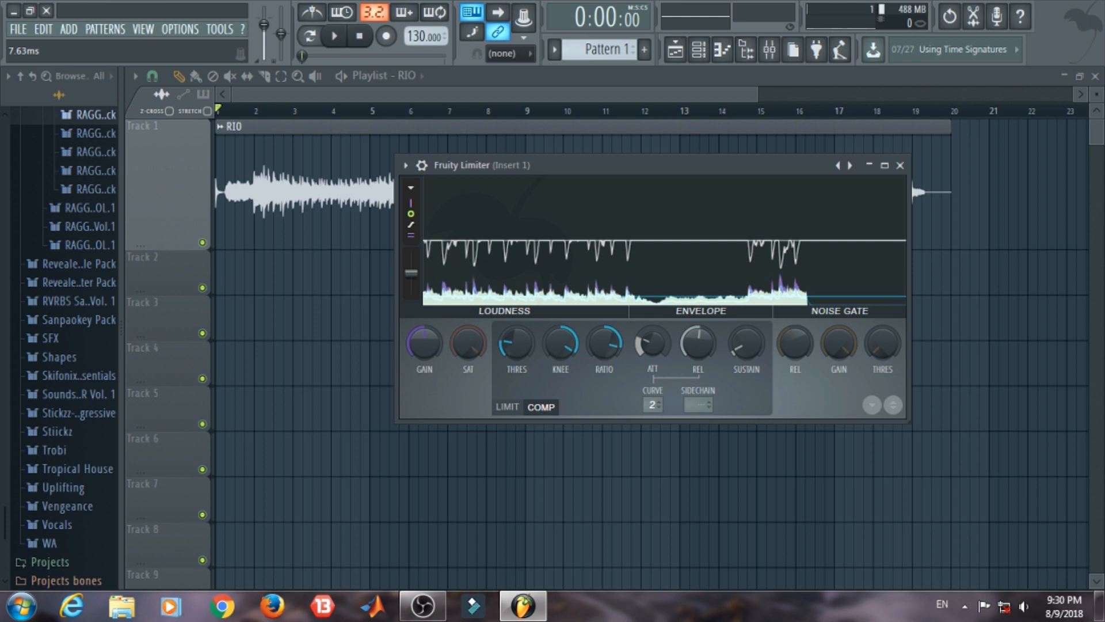
Step: Move the playlist's playback position to bar 5 of the RIO clip
{"action": "left_click", "coordinate": [396, 117]}
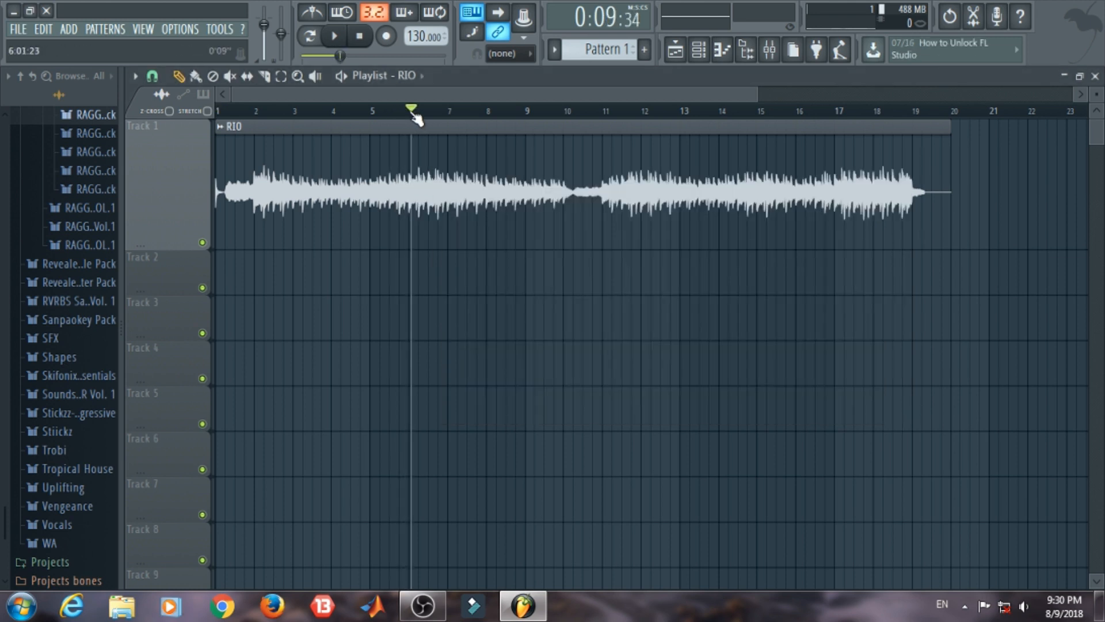
{"action": "left_click_drag", "start_coordinate": [428, 121], "coordinate": [424, 121]}
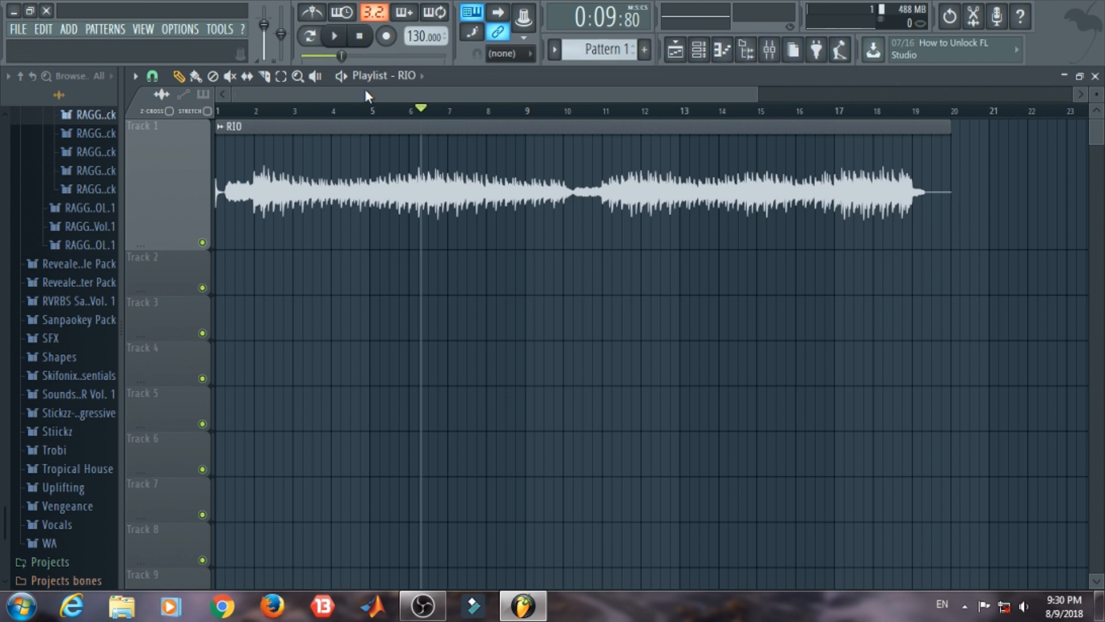
{"action": "left_click_drag", "start_coordinate": [419, 111], "coordinate": [377, 110]}
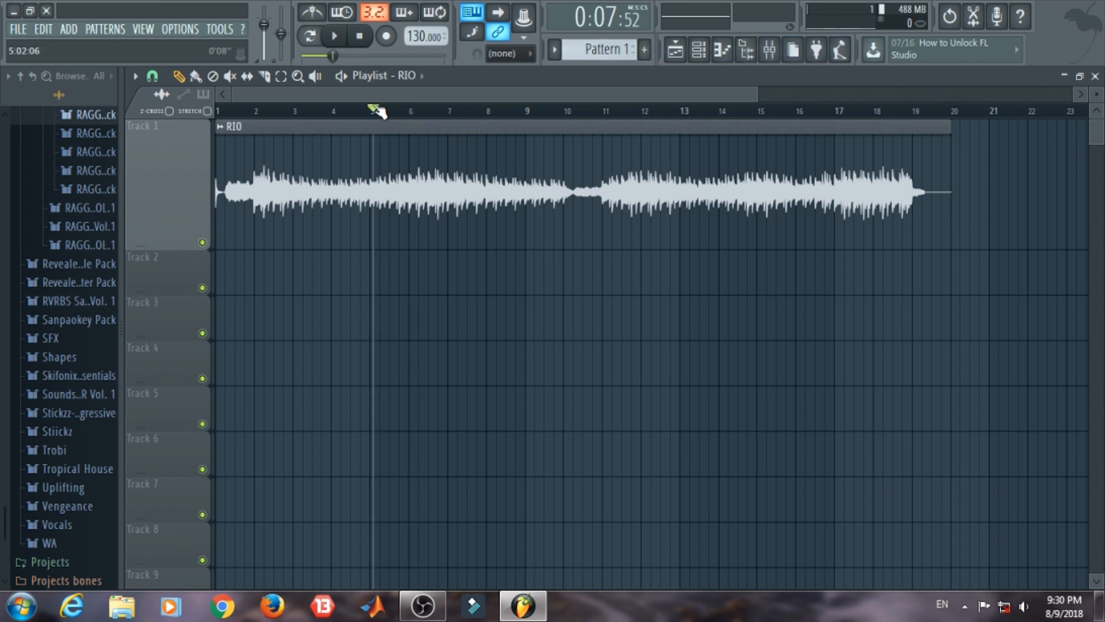
Step: Reopen Insert 1's Fruity Limiter from the mixer and briefly play the RIO clip from bar 5
{"action": "left_click", "coordinate": [771, 51]}
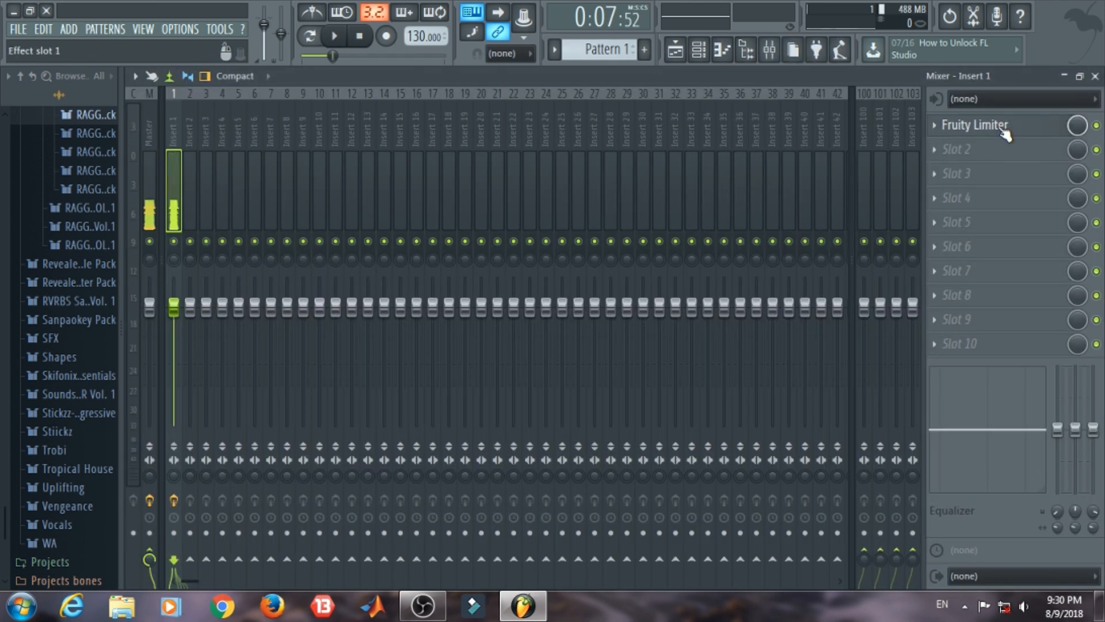
{"action": "left_click", "coordinate": [1004, 134]}
{"action": "left_click", "coordinate": [1095, 76]}
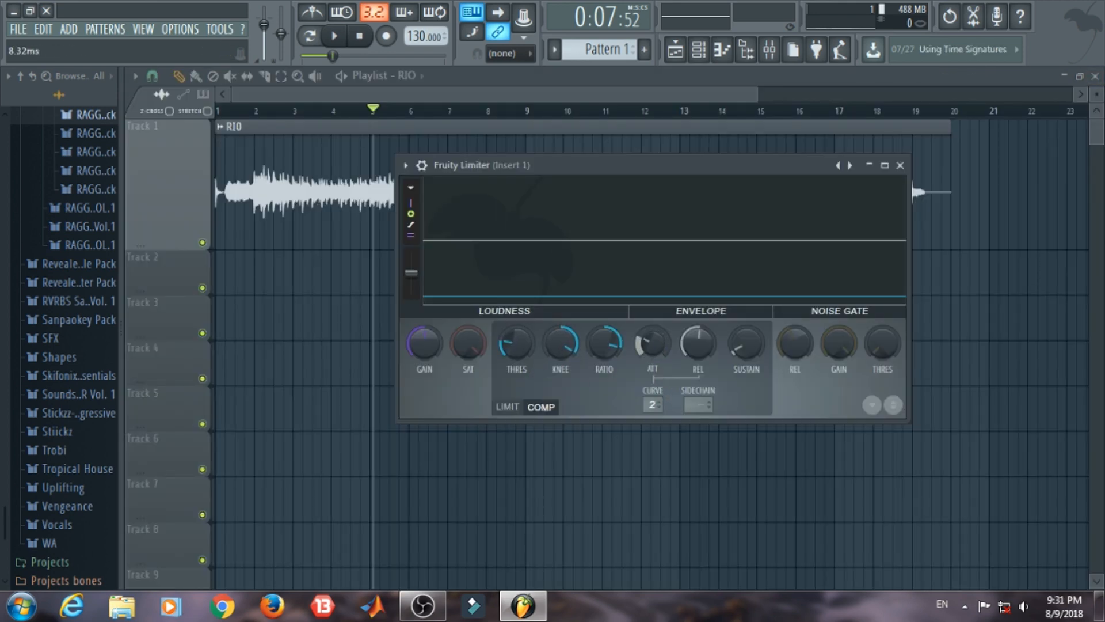
{"action": "key", "text": "space"}
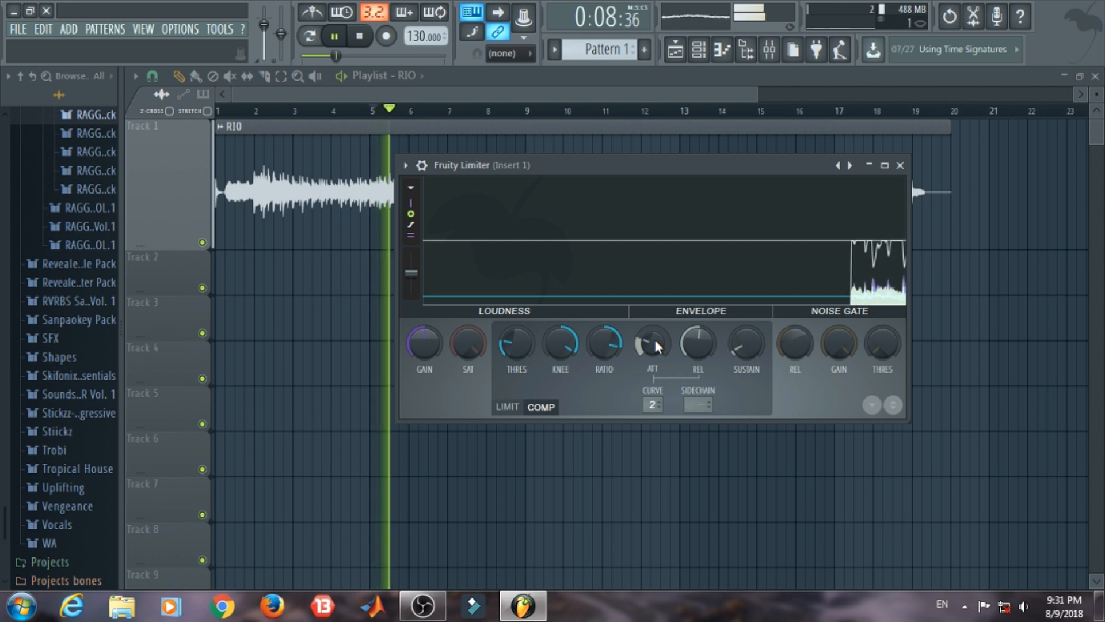
{"action": "key", "text": "space"}
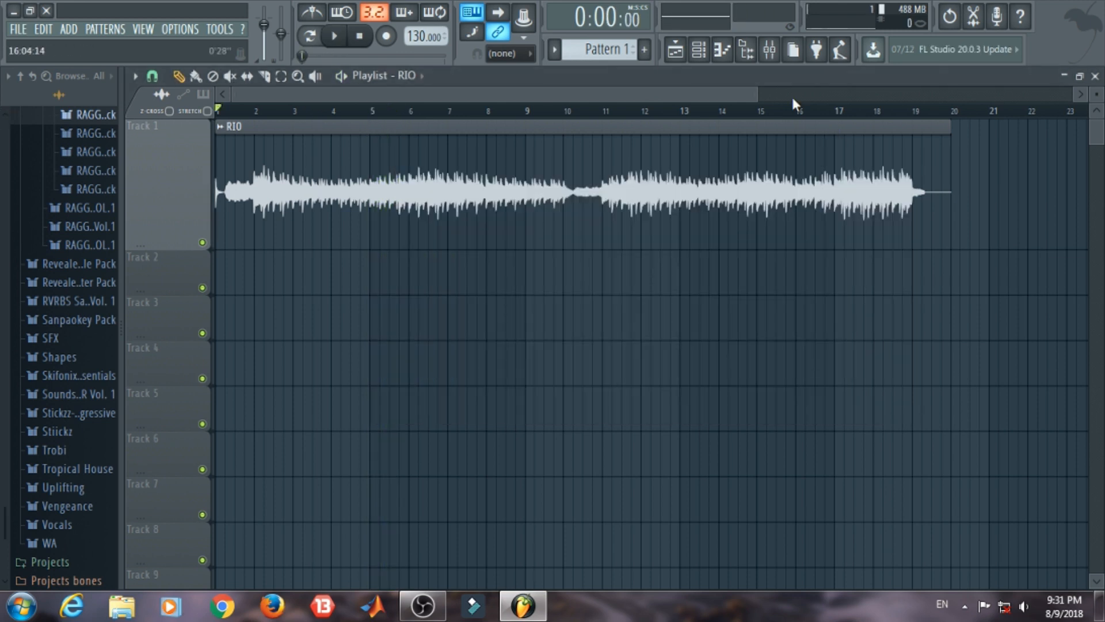
Step: Bring Insert 1's Fruity Limiter back up over the playlist and close the mixer
{"action": "left_click", "coordinate": [769, 52]}
{"action": "left_click", "coordinate": [1034, 133]}
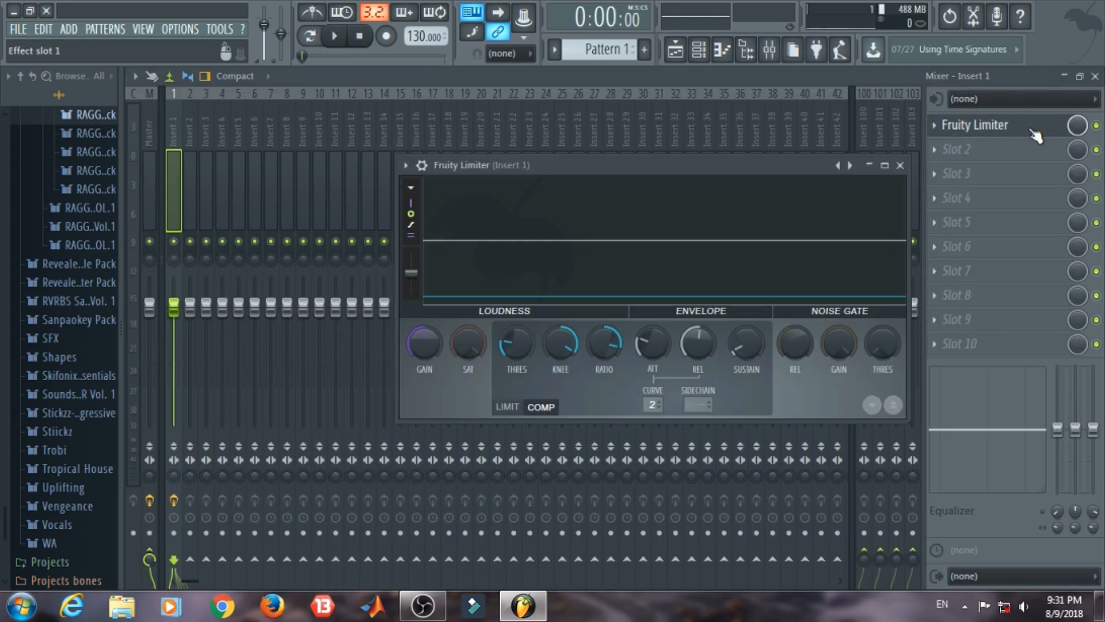
{"action": "left_click", "coordinate": [1095, 76]}
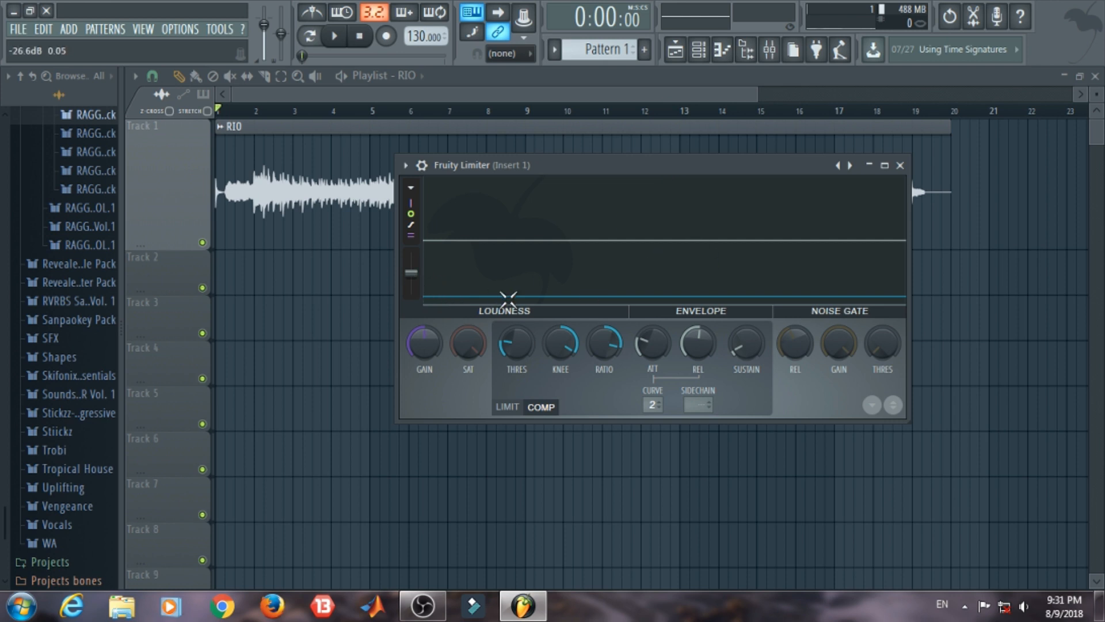
Step: Lower the compressor knee while the RIO clip plays, and raise the Fruity Limiter's gain with playback stopped
{"action": "key", "text": "space"}
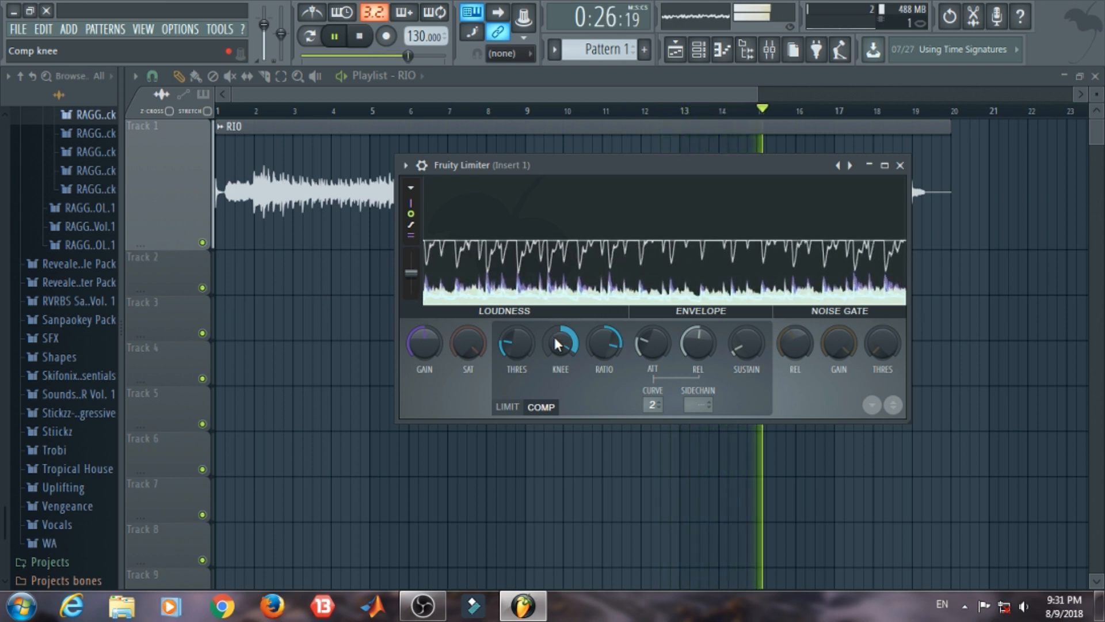
{"action": "left_click_drag", "start_coordinate": [555, 339], "coordinate": [555, 322]}
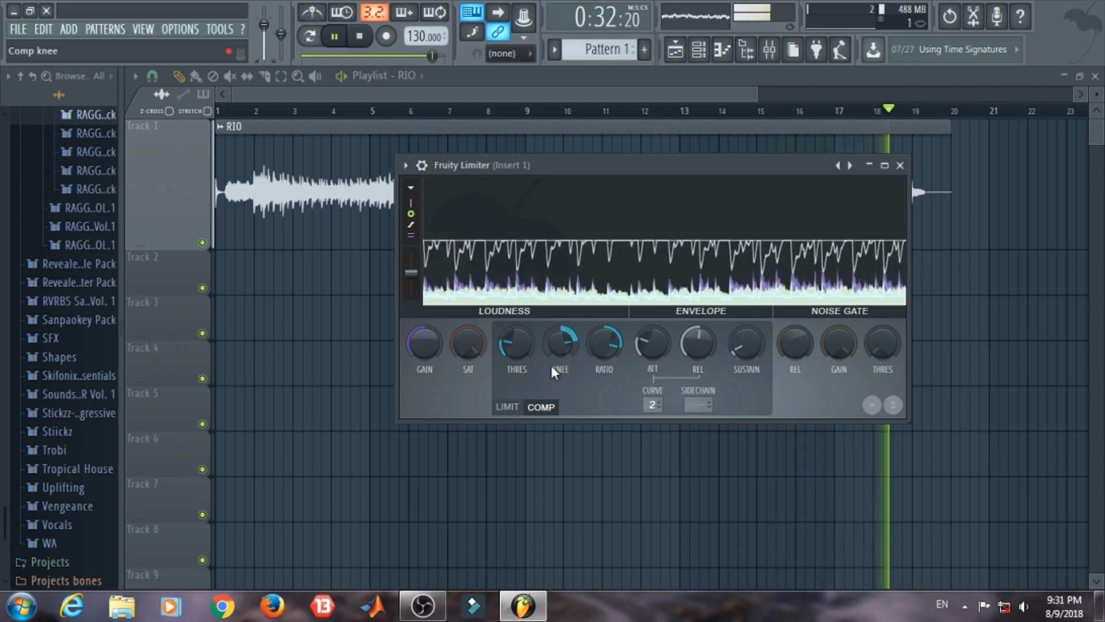
{"action": "key", "text": "space"}
{"action": "left_click_drag", "start_coordinate": [434, 350], "coordinate": [433, 327]}
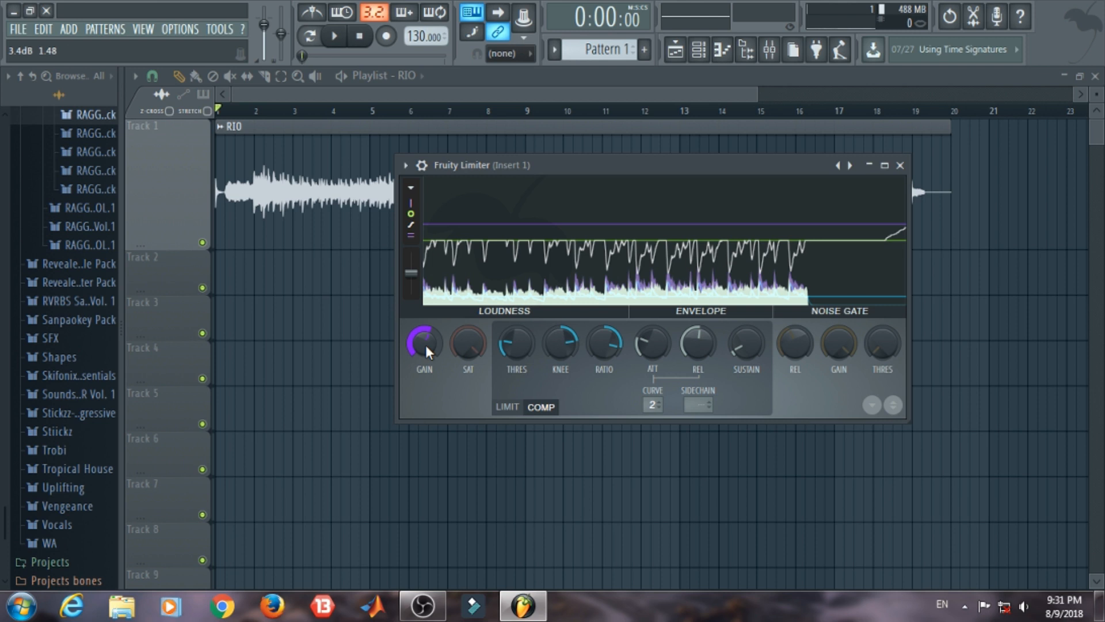
{"action": "left_click_drag", "start_coordinate": [426, 345], "coordinate": [426, 326]}
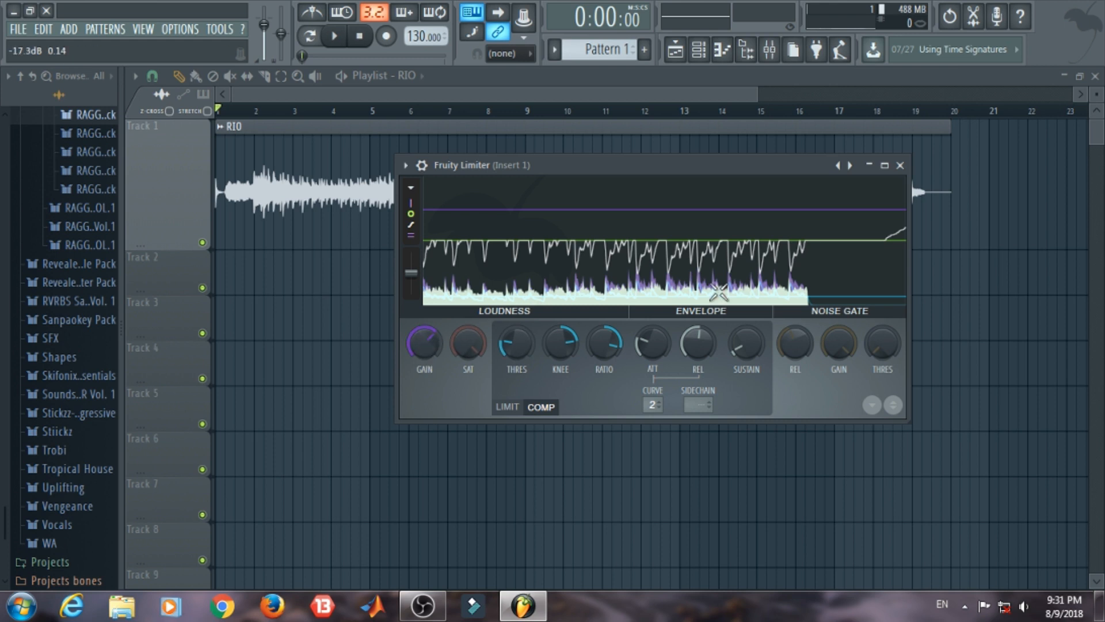
Step: Load the Default preset in Insert 1's Fruity Limiter and show its compressor controls
{"action": "left_click", "coordinate": [849, 168]}
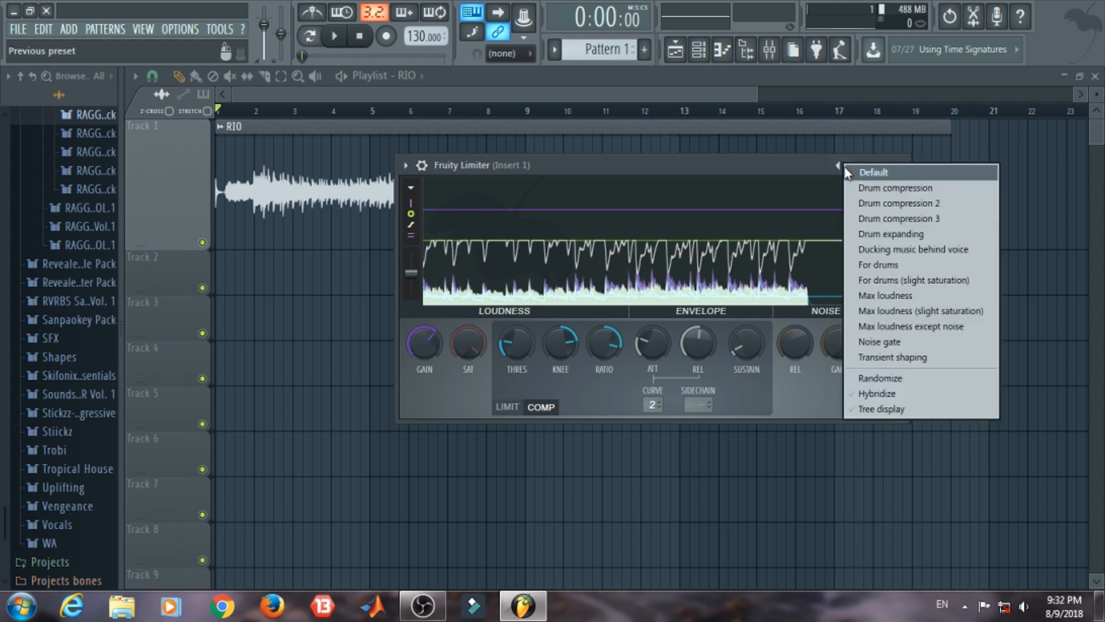
{"action": "left_click", "coordinate": [850, 172]}
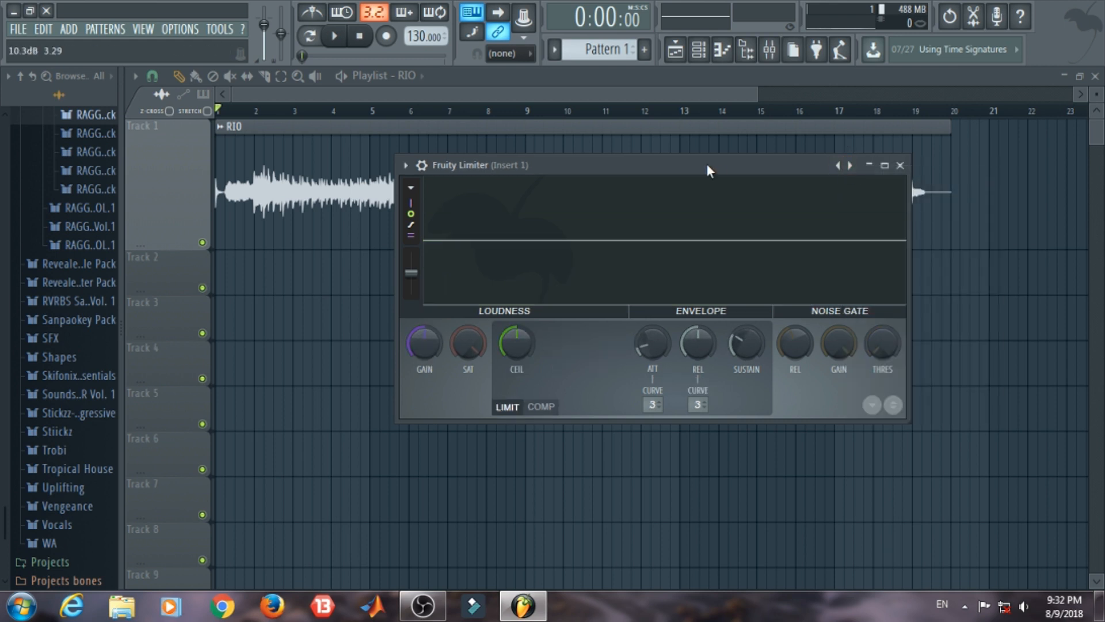
{"action": "left_click", "coordinate": [541, 407]}
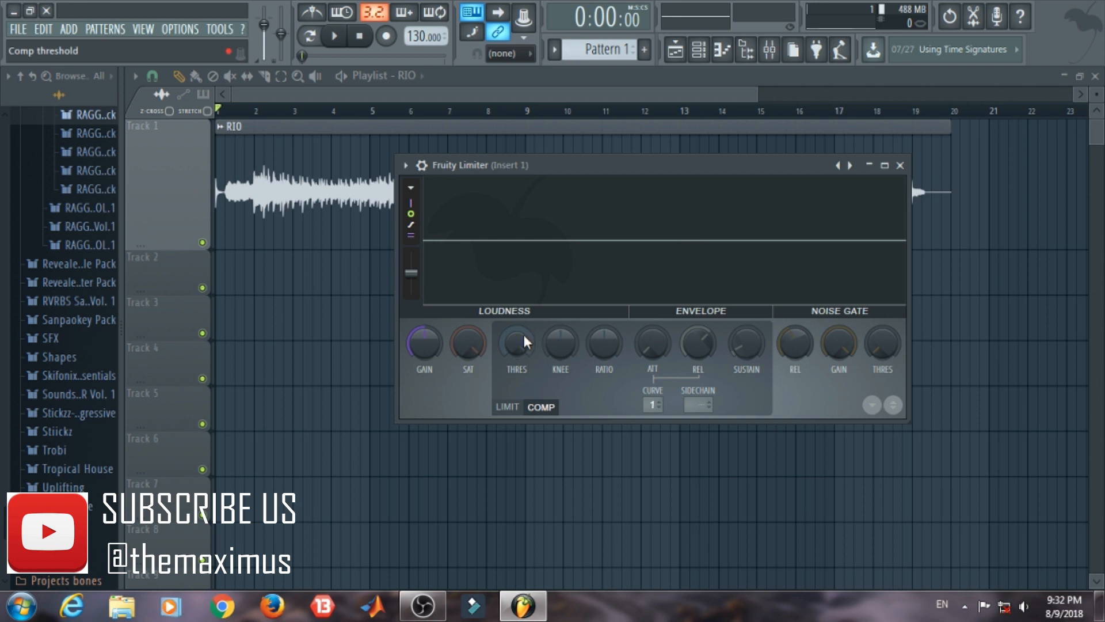
Step: Lower the compressor threshold close to the display's floor, with the gain raised and the knee at 62%
{"action": "left_click_drag", "start_coordinate": [523, 343], "coordinate": [523, 386]}
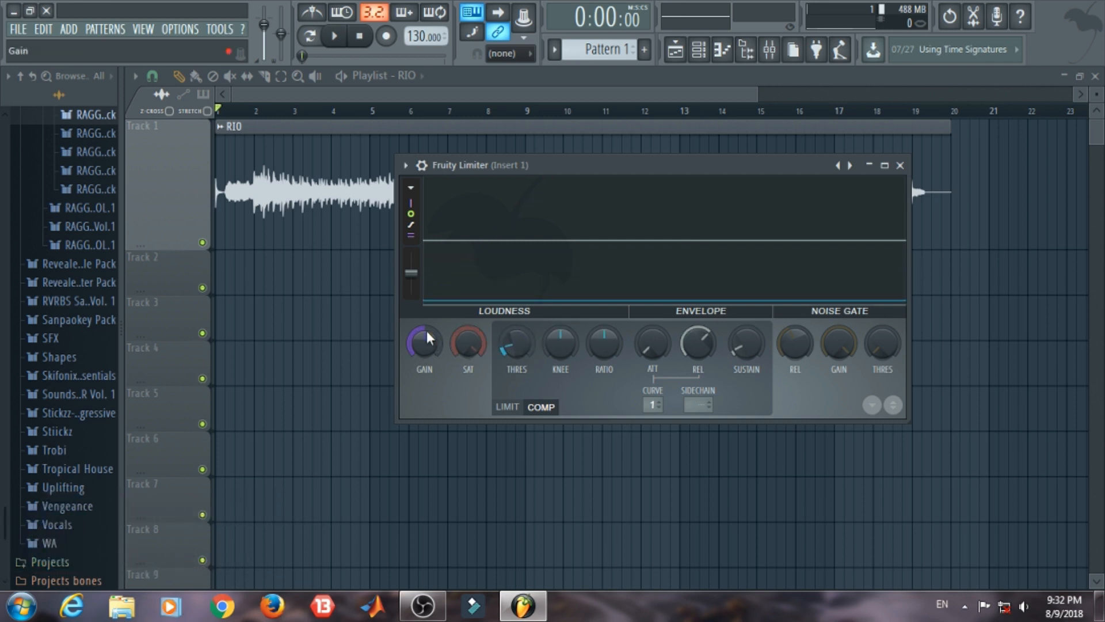
{"action": "left_click_drag", "start_coordinate": [427, 330], "coordinate": [427, 302]}
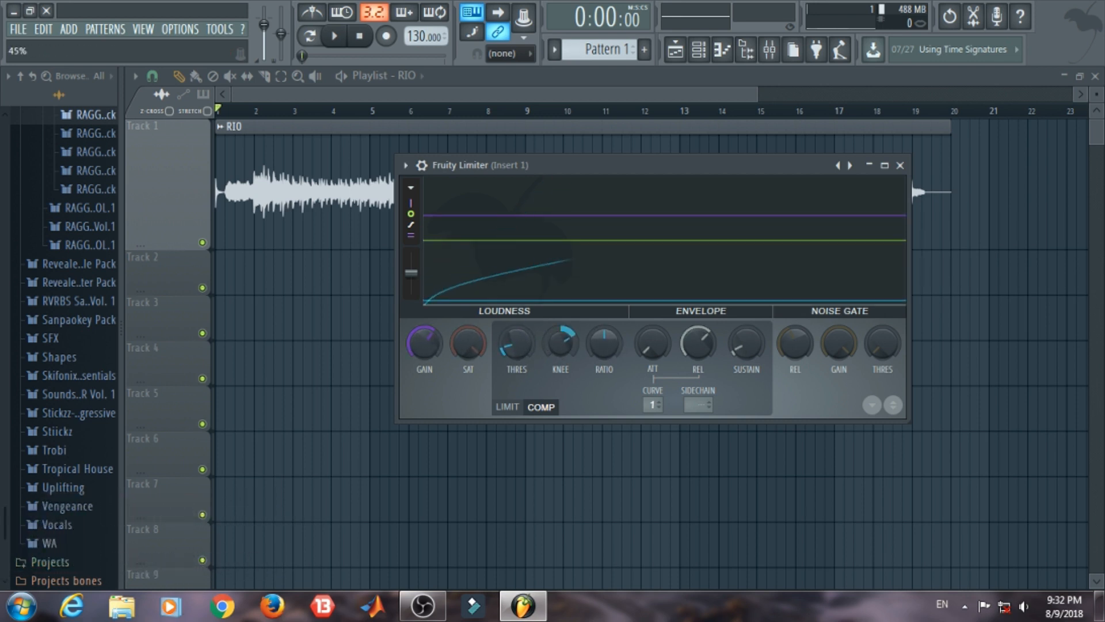
{"action": "left_click_drag", "start_coordinate": [560, 342], "coordinate": [560, 331]}
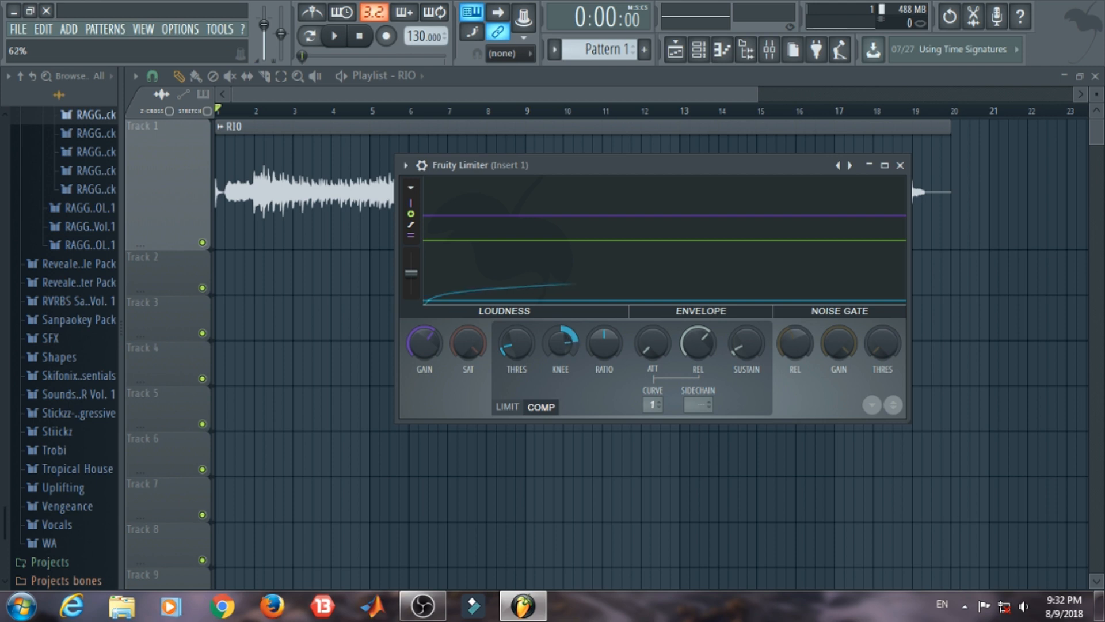
Step: Raise the threshold slightly above -23.3 dB, with a higher ratio, a longer attack and a release of about 706 ms
{"action": "left_click_drag", "start_coordinate": [502, 339], "coordinate": [502, 329]}
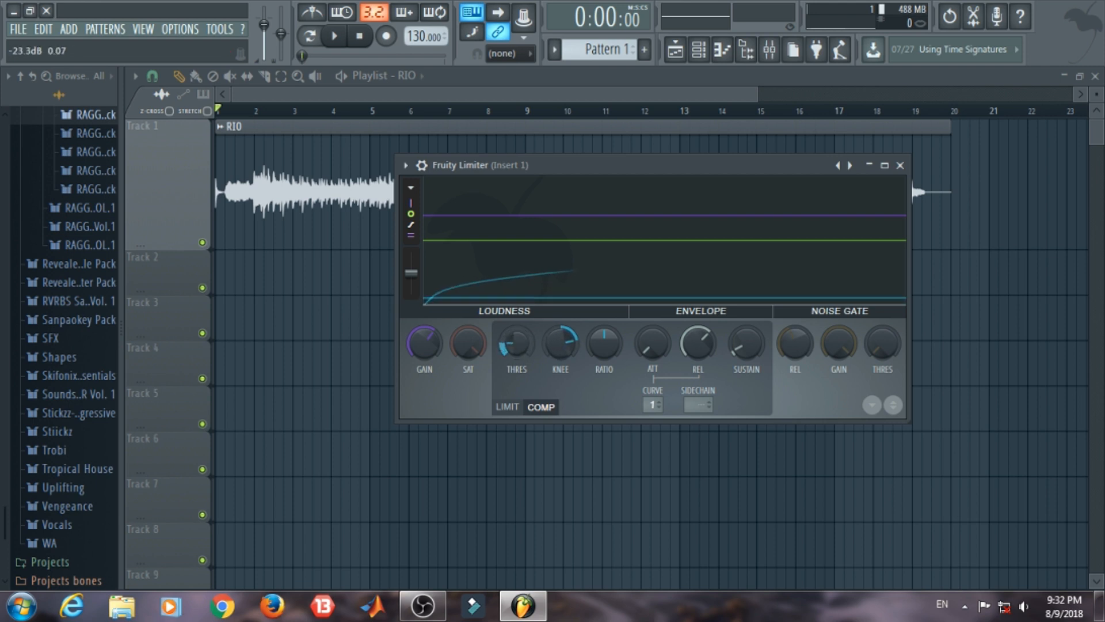
{"action": "left_click_drag", "start_coordinate": [607, 337], "coordinate": [606, 323]}
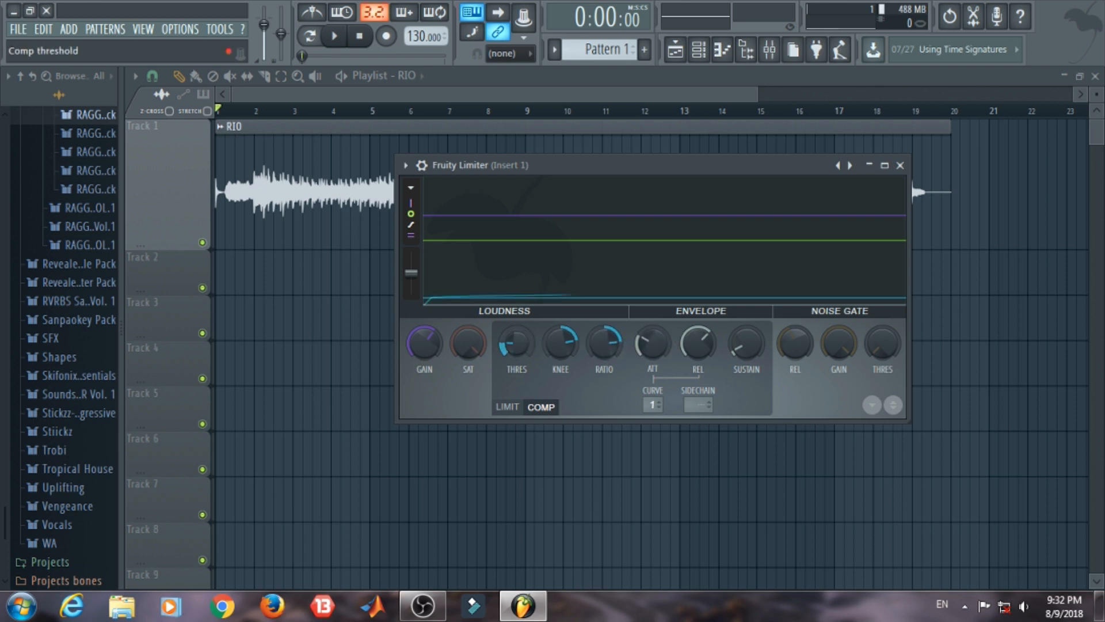
{"action": "left_click_drag", "start_coordinate": [517, 343], "coordinate": [516, 339]}
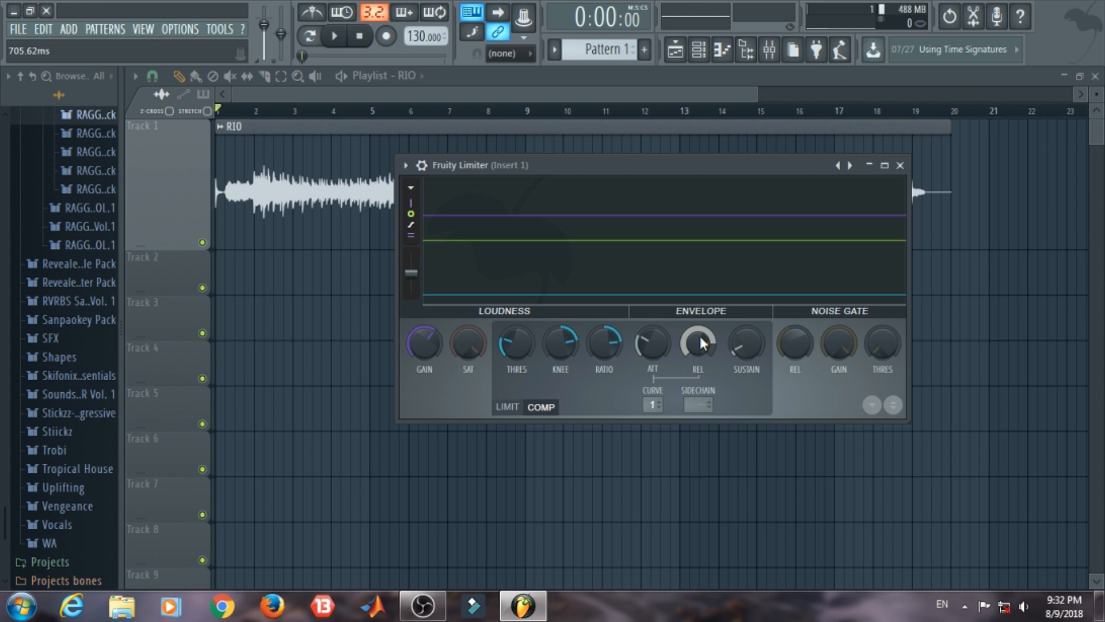
Step: Raise the compressor's ratio and attack and fine-tune its threshold, knee and release while the RIO clip plays
{"action": "key", "text": "space"}
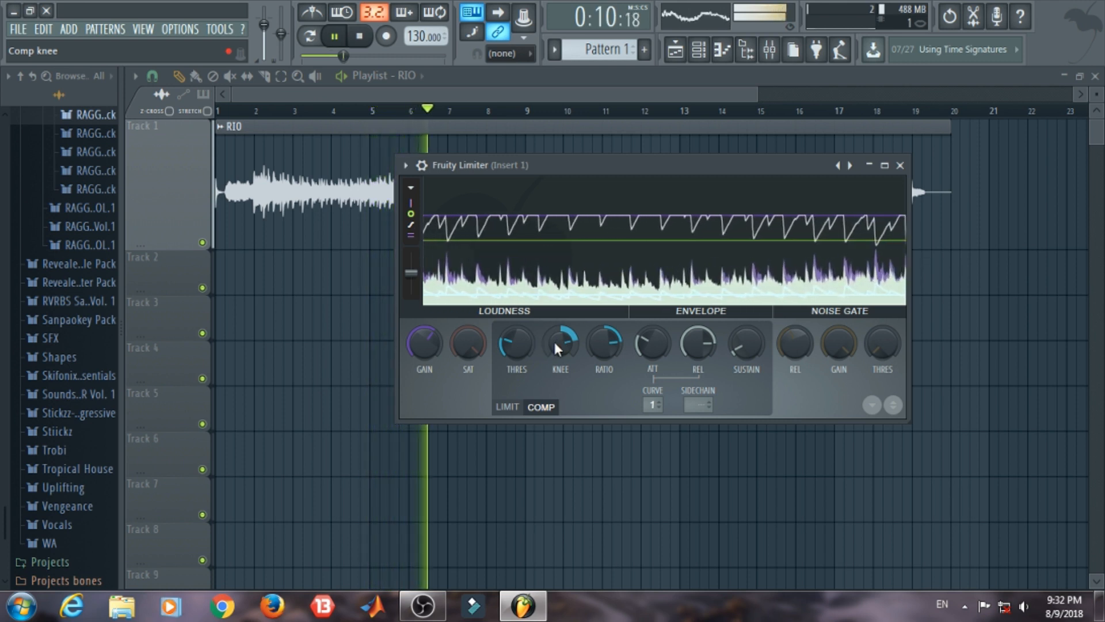
{"action": "left_click_drag", "start_coordinate": [556, 342], "coordinate": [511, 344]}
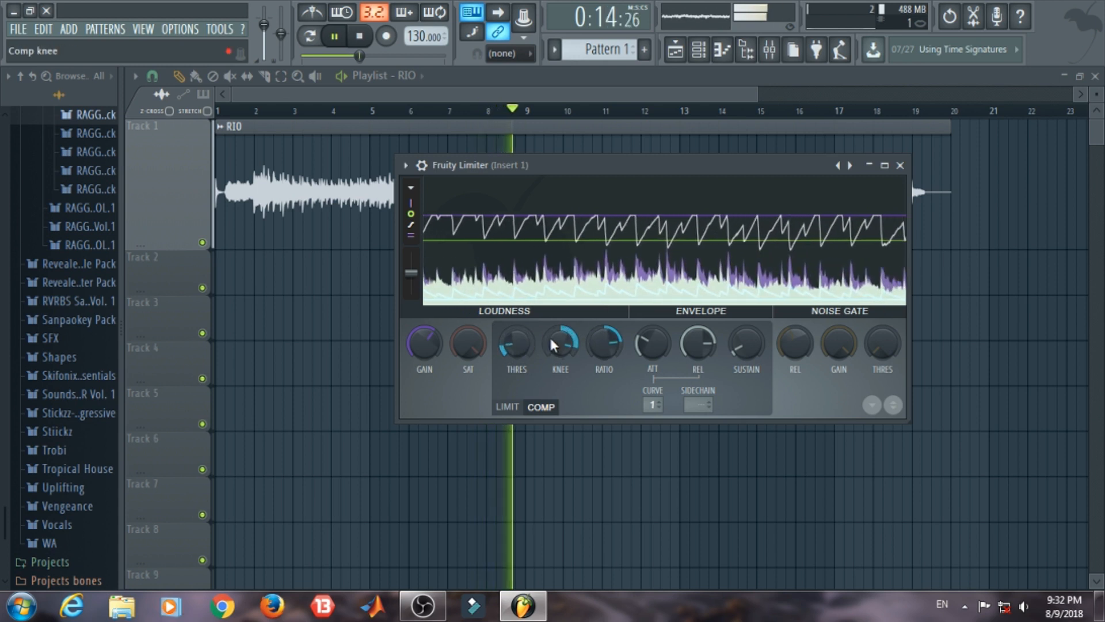
{"action": "left_click_drag", "start_coordinate": [553, 343], "coordinate": [699, 336]}
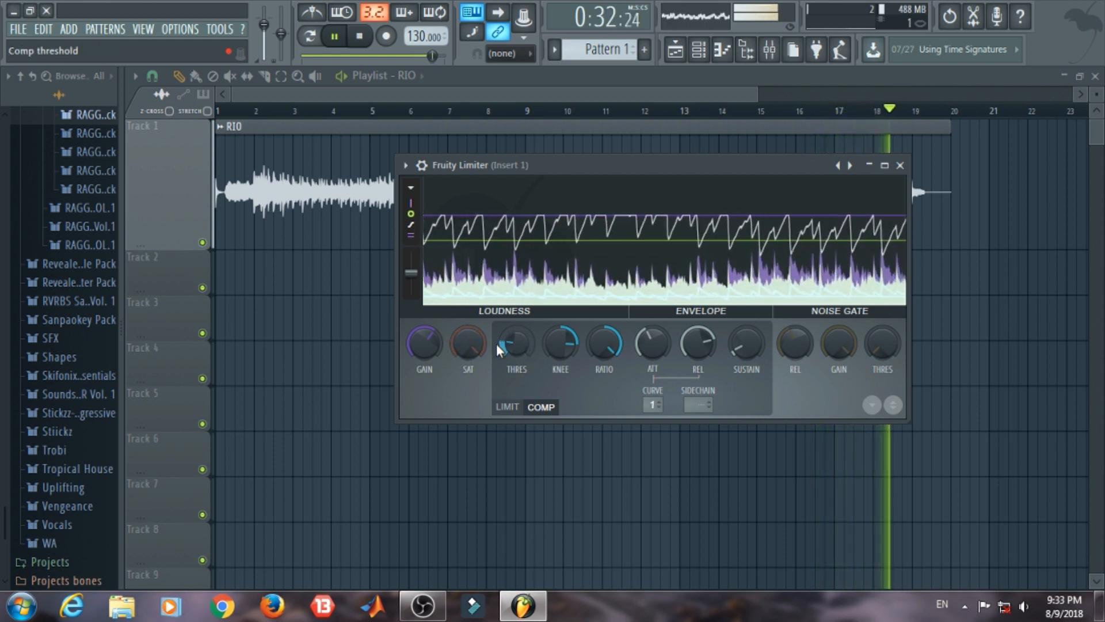
{"action": "key", "text": "space"}
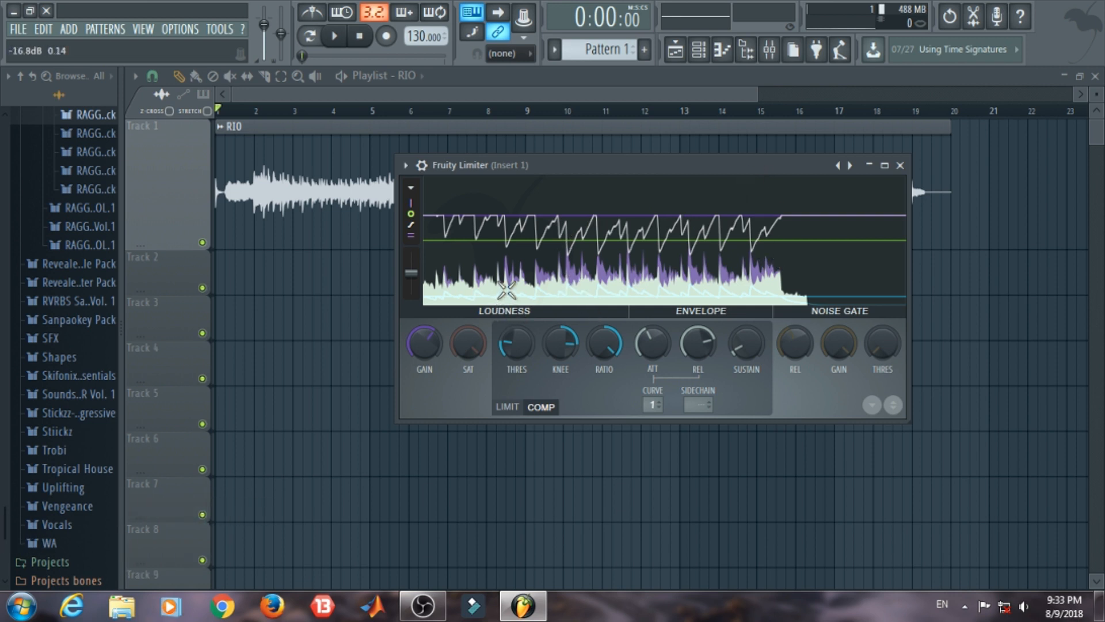
Step: Add a second Fruity Limiter in slot 2 of Insert 1 and play the RIO clip through it
{"action": "left_click", "coordinate": [900, 166]}
{"action": "left_click", "coordinate": [769, 50]}
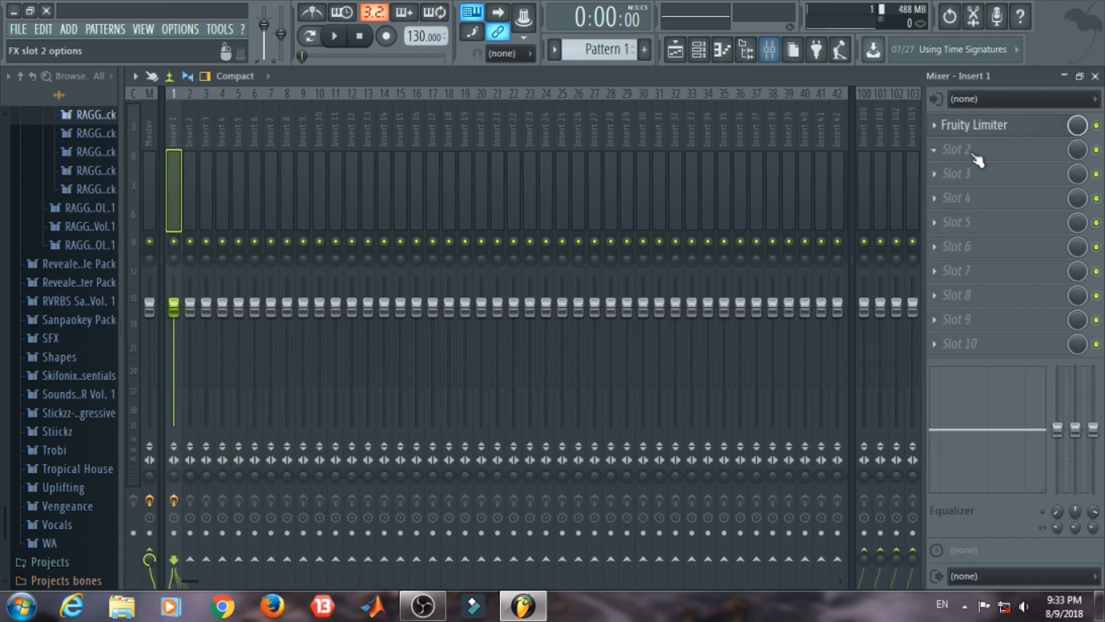
{"action": "left_click", "coordinate": [943, 150]}
{"action": "left_click", "coordinate": [748, 395]}
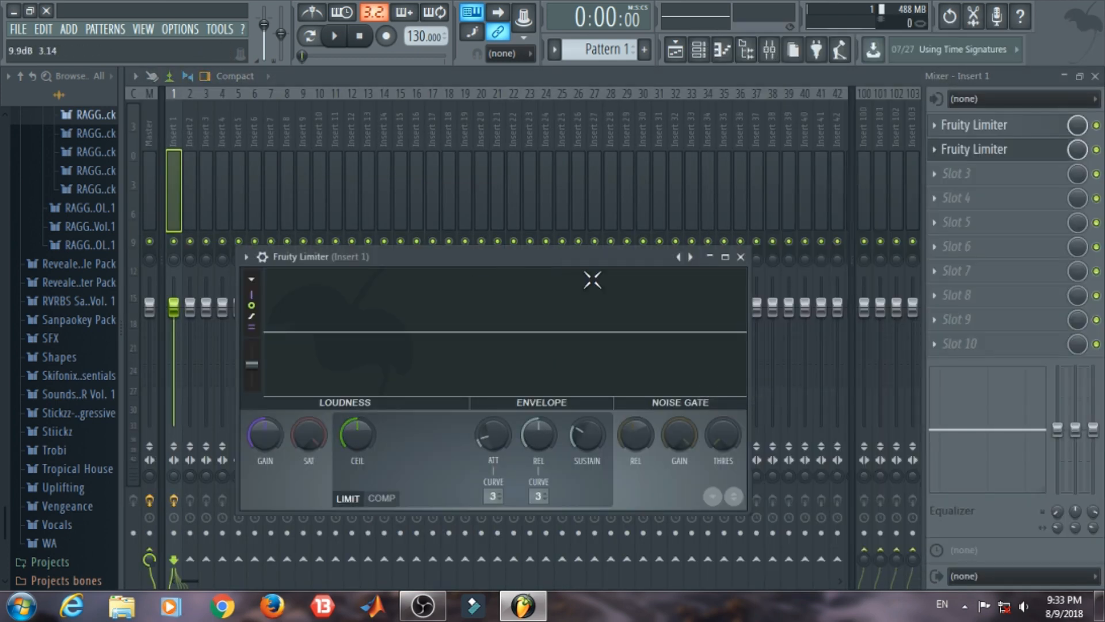
{"action": "left_click_drag", "start_coordinate": [592, 260], "coordinate": [679, 180]}
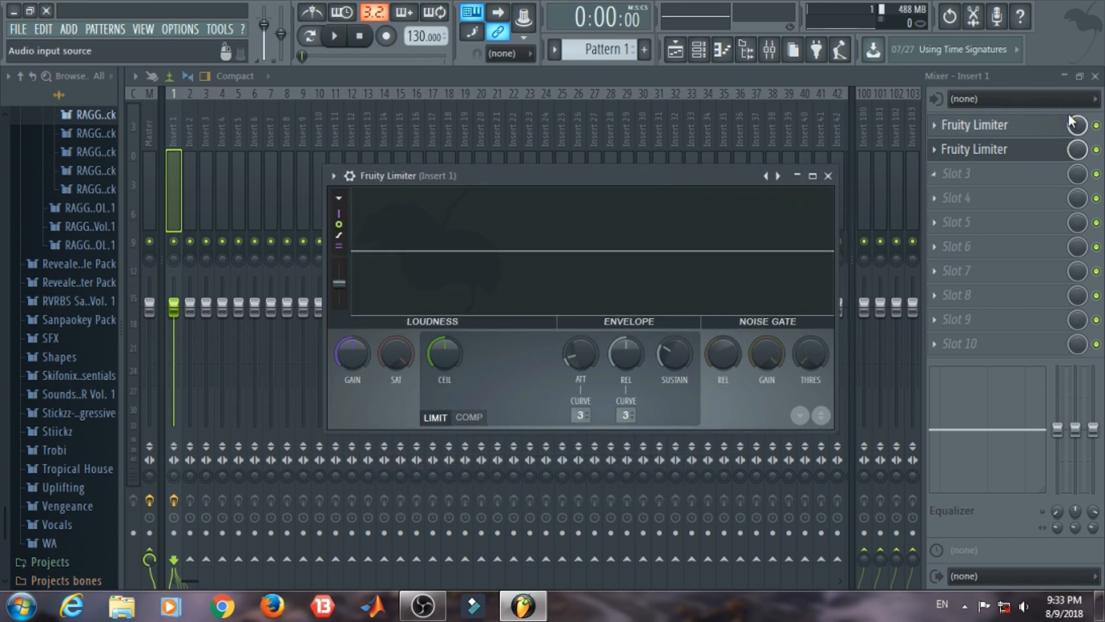
{"action": "left_click", "coordinate": [1095, 76]}
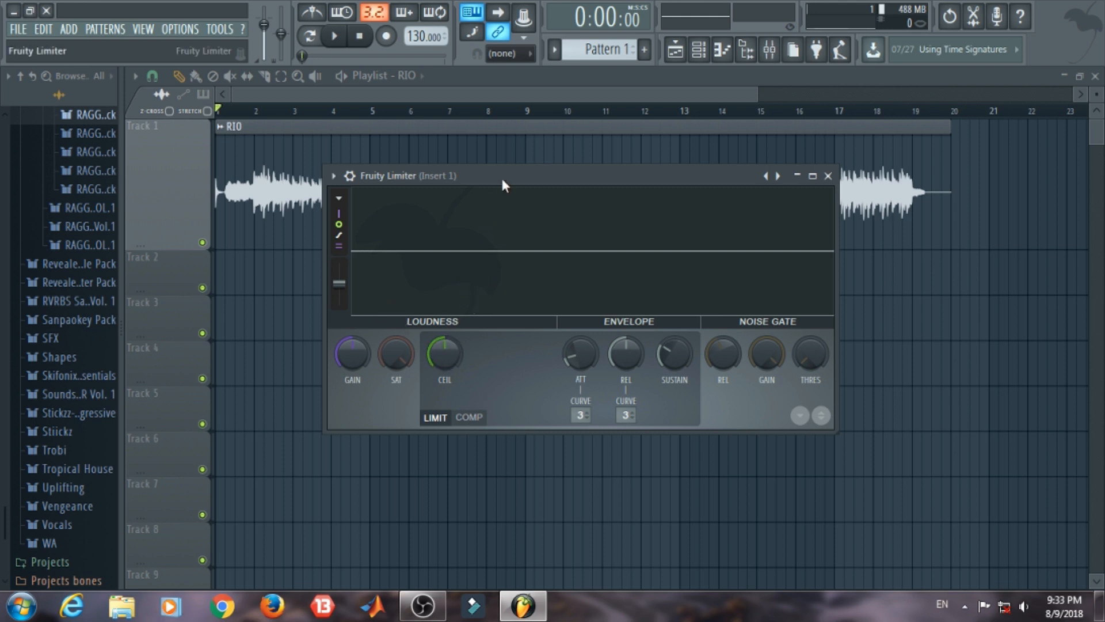
{"action": "key", "text": "space"}
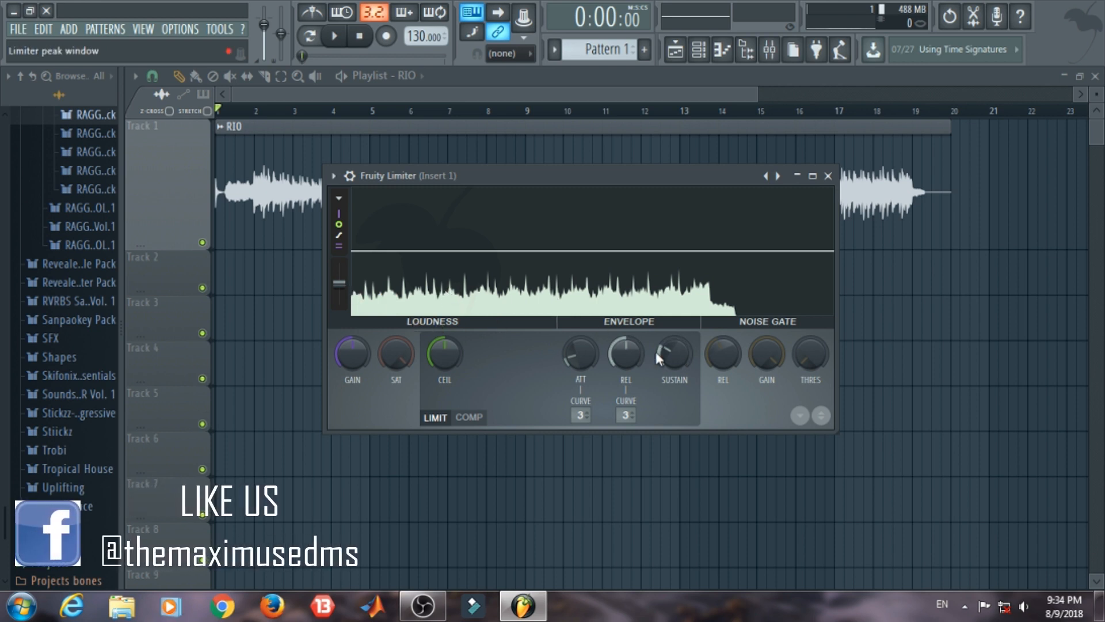
Step: Remove the Fruity Limiter from slot 2 of Insert 1
{"action": "left_click", "coordinate": [827, 176]}
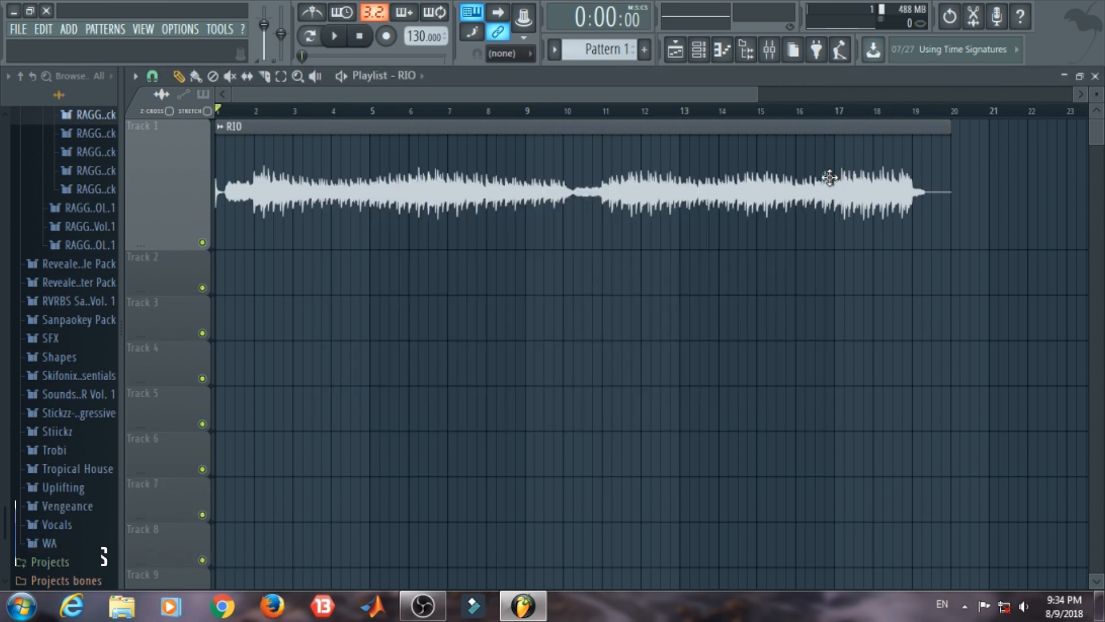
{"action": "left_click", "coordinate": [770, 52]}
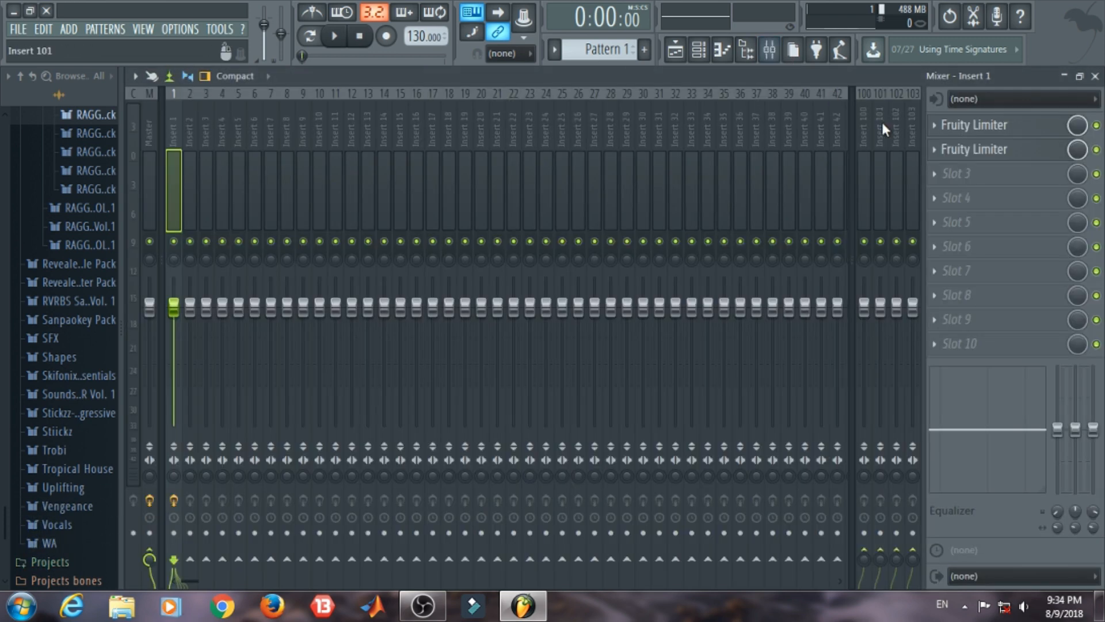
{"action": "left_click", "coordinate": [927, 151]}
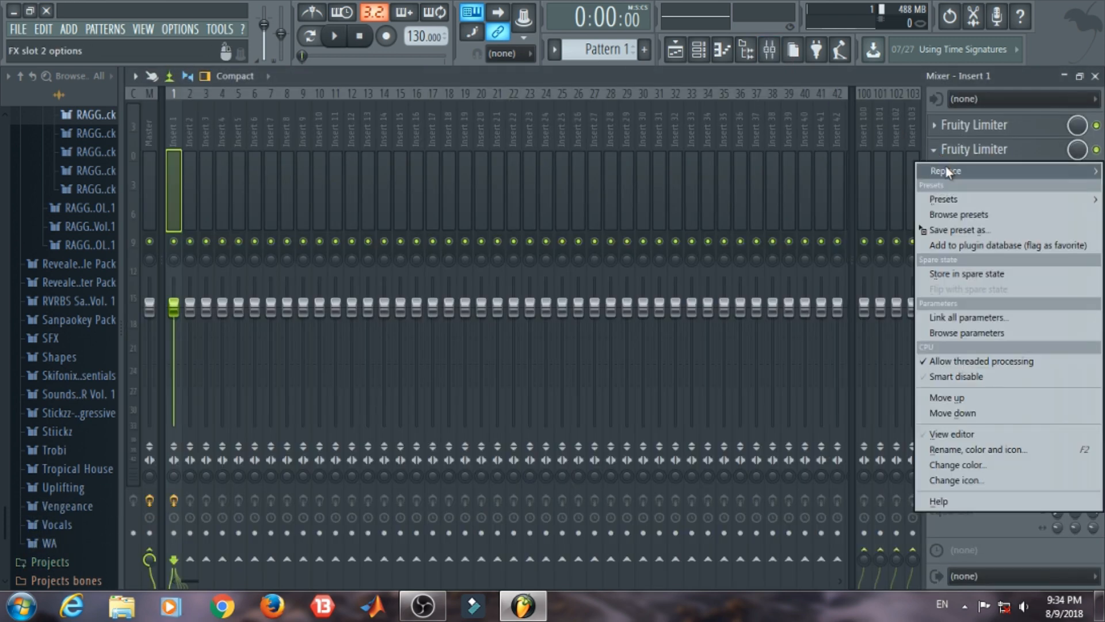
{"action": "mouse_move", "coordinate": [945, 167]}
{"action": "left_click", "coordinate": [744, 60]}
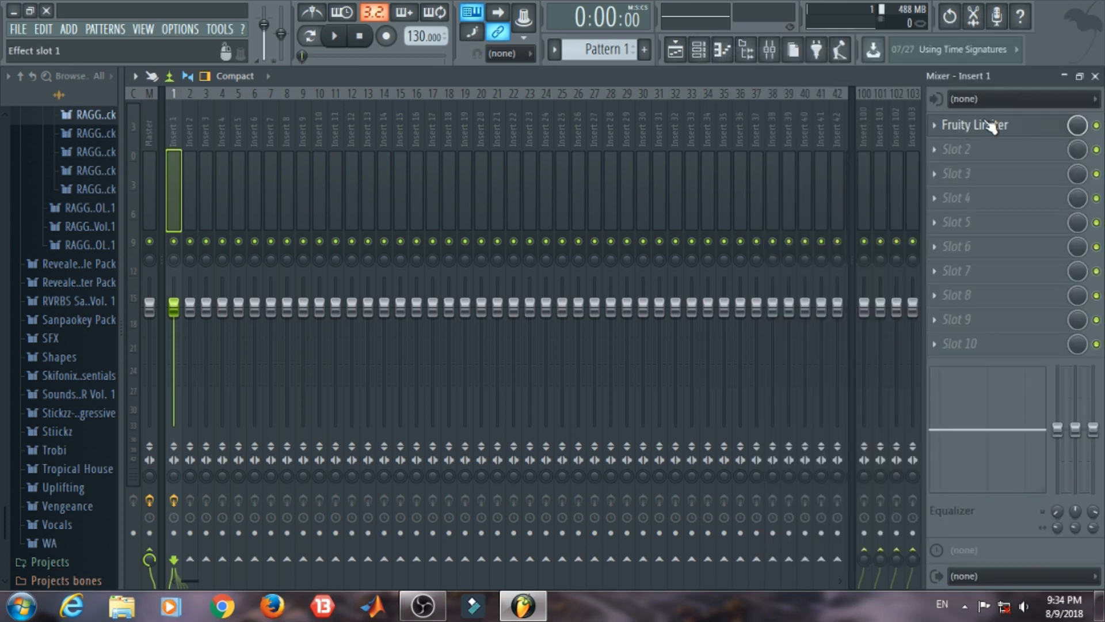
Step: Show the Fruity Limiter from slot 1 over the playlist, placed so the RIO clip's waveform stays in view
{"action": "left_click", "coordinate": [991, 127]}
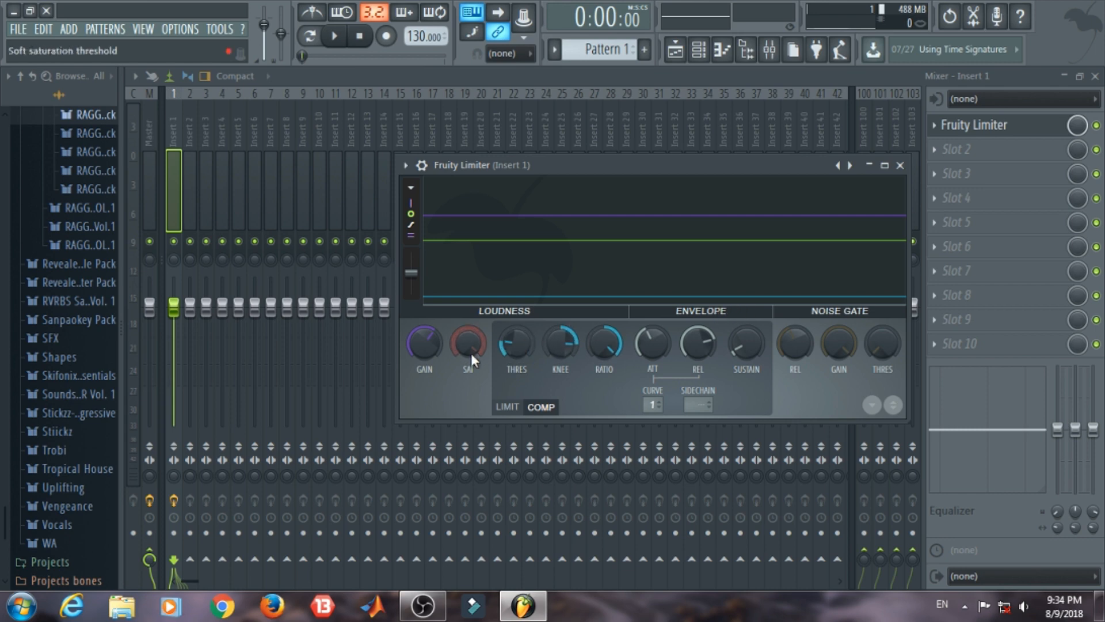
{"action": "left_click", "coordinate": [1095, 75]}
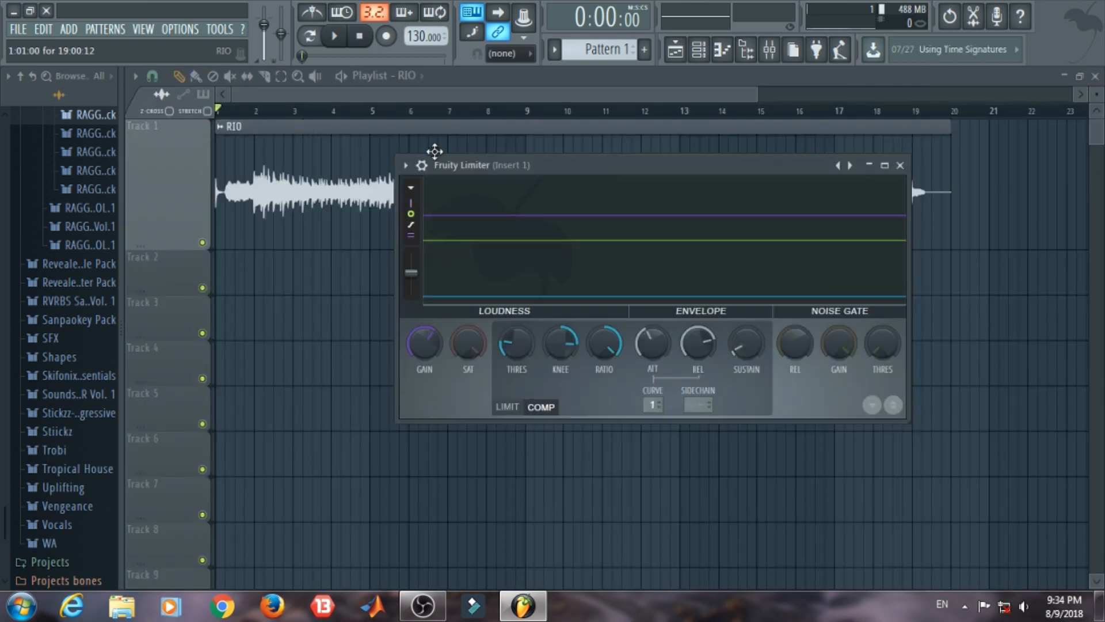
{"action": "left_click_drag", "start_coordinate": [487, 165], "coordinate": [630, 213]}
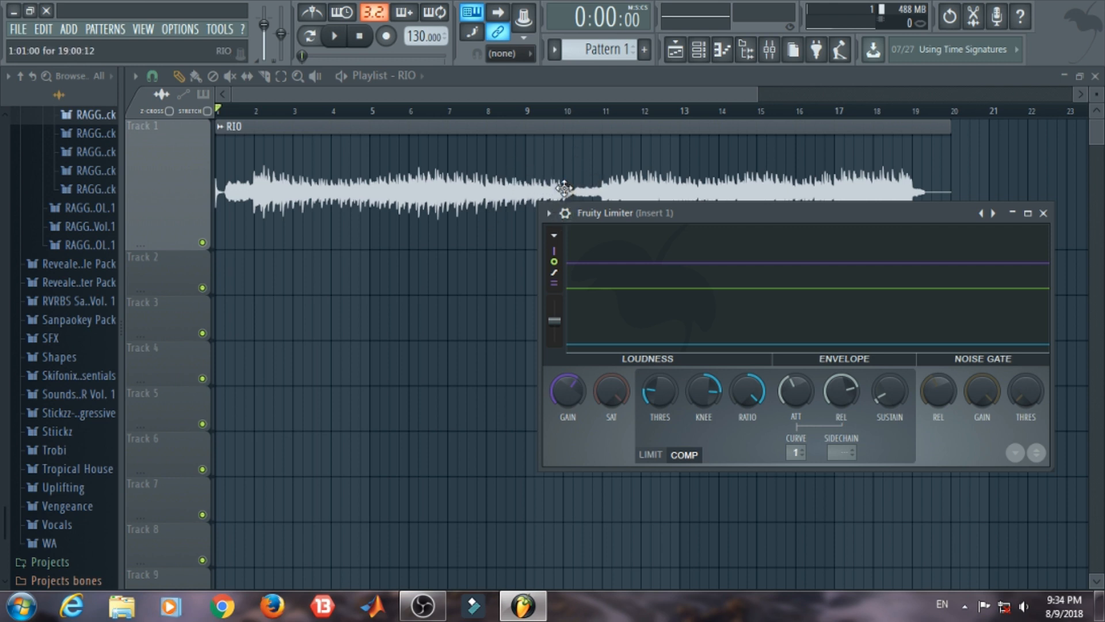
{"action": "left_click_drag", "start_coordinate": [618, 212], "coordinate": [521, 191]}
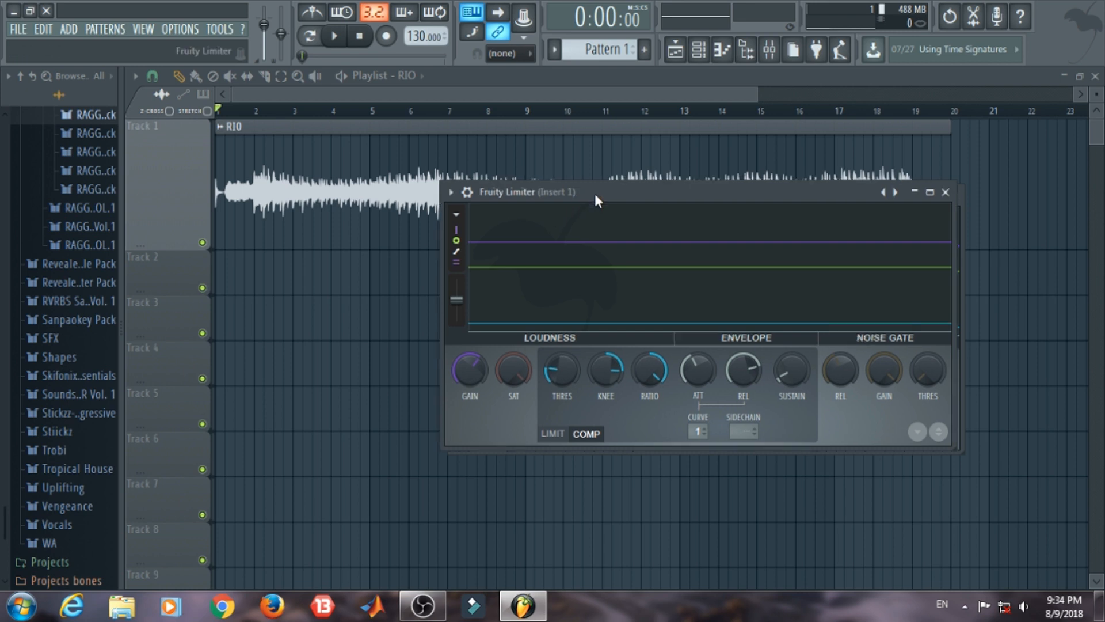
{"action": "mouse_move", "coordinate": [595, 195]}
{"action": "left_mouse_down"}
{"action": "mouse_move", "coordinate": [547, 191]}
{"action": "mouse_move", "coordinate": [585, 200]}
{"action": "left_mouse_up"}
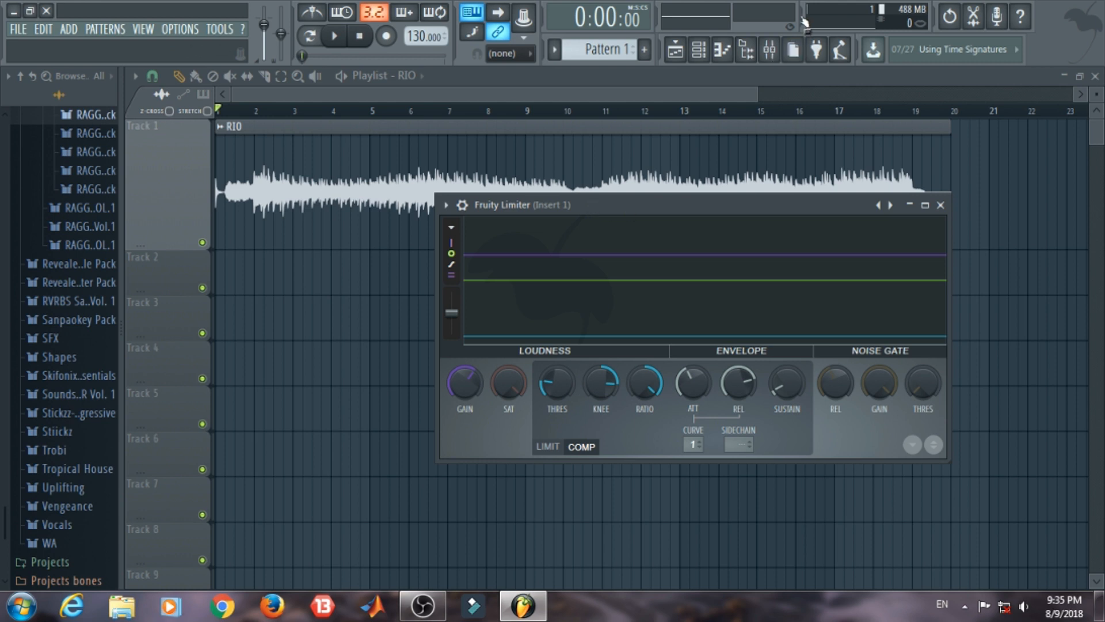
Step: Add Fruity Multiband Compressor in slot 2 of Insert 1
{"action": "left_click", "coordinate": [770, 50]}
{"action": "left_click", "coordinate": [955, 155]}
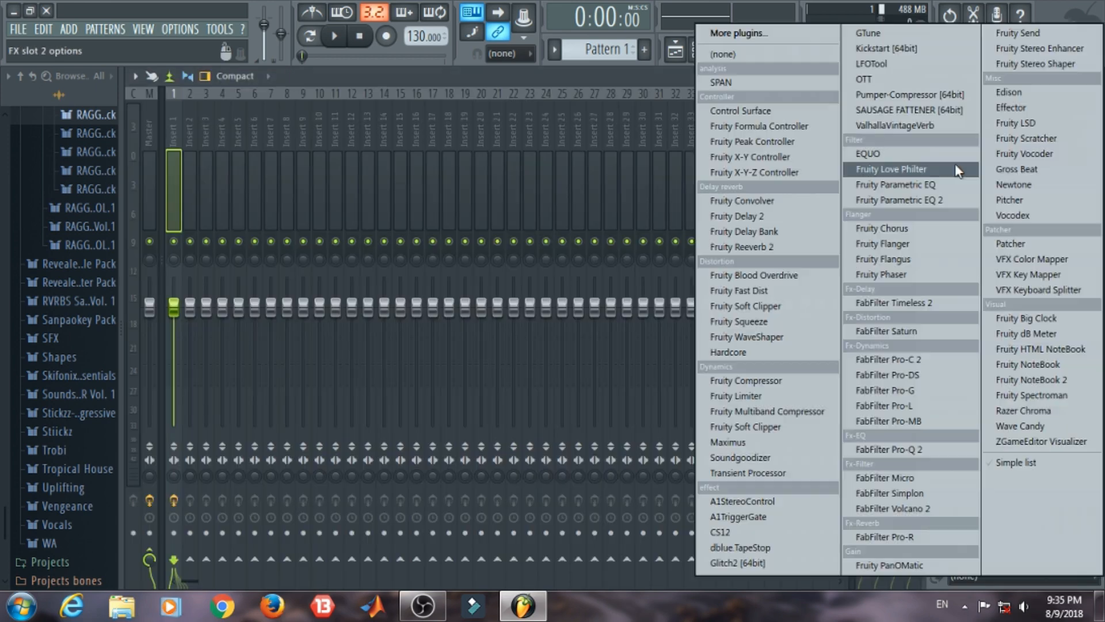
{"action": "left_click", "coordinate": [737, 411]}
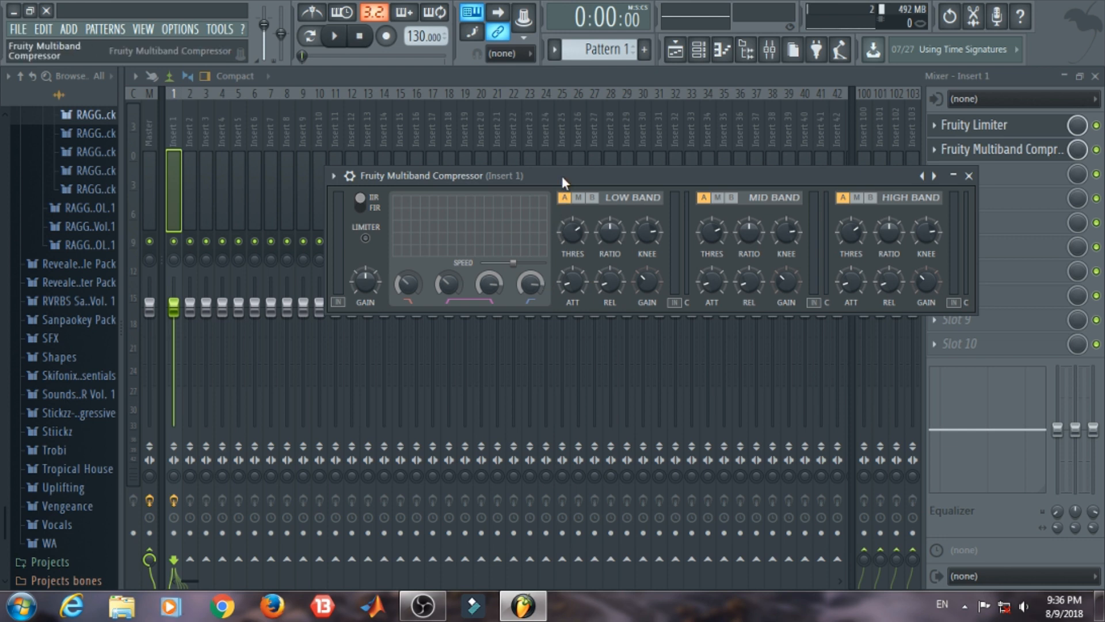
Step: Adjust the multiband compressor's low-band ratio, knee and attack and lower its high-band ratio, auditioning the result with the RIO clip
{"action": "key", "text": "space"}
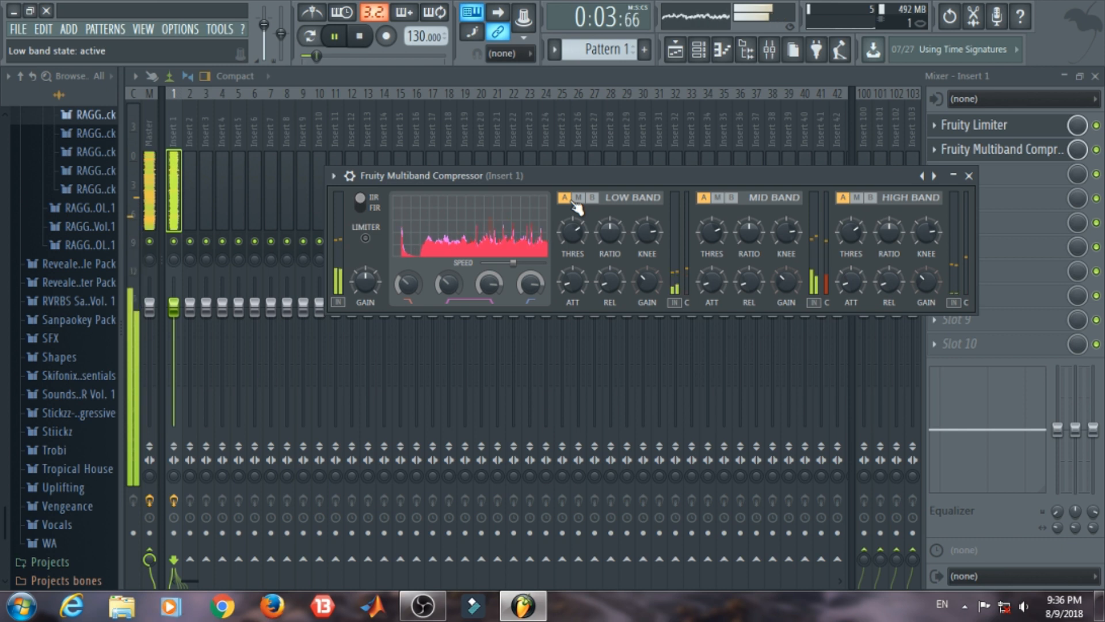
{"action": "left_click", "coordinate": [576, 203]}
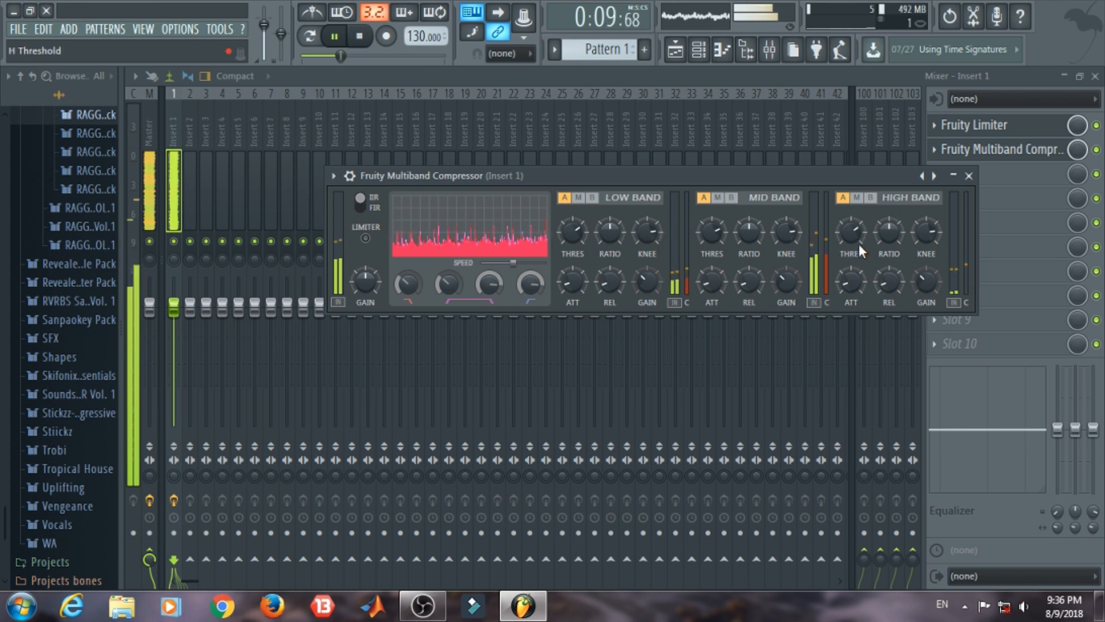
{"action": "left_click_drag", "start_coordinate": [853, 236], "coordinate": [889, 237]}
{"action": "key", "text": "space"}
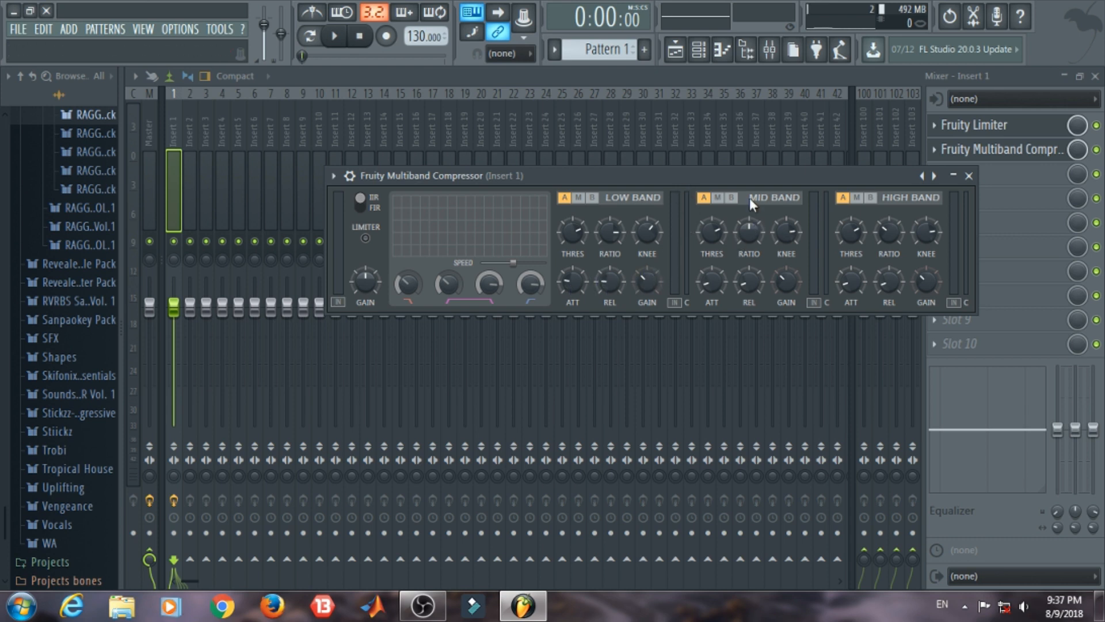
{"action": "key", "text": "space"}
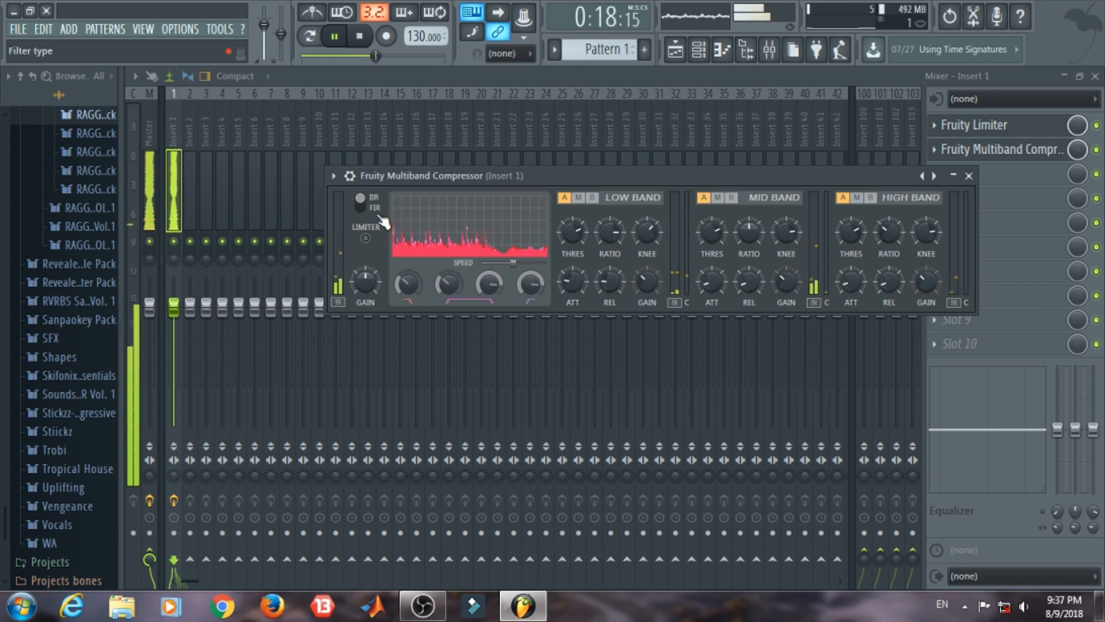
{"action": "key", "text": "space"}
Step: Add Fruity Limiter in slot 3 of Insert 1 in place of the open effect windows and audition the clip through it
{"action": "left_click", "coordinate": [969, 176]}
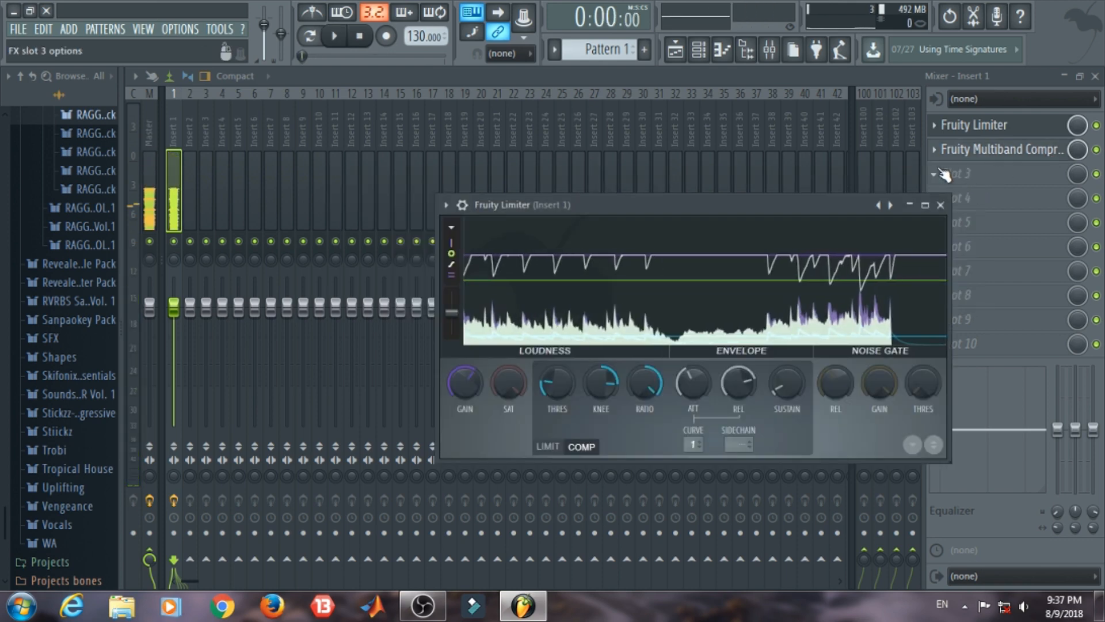
{"action": "left_click", "coordinate": [941, 204]}
{"action": "left_click", "coordinate": [936, 176]}
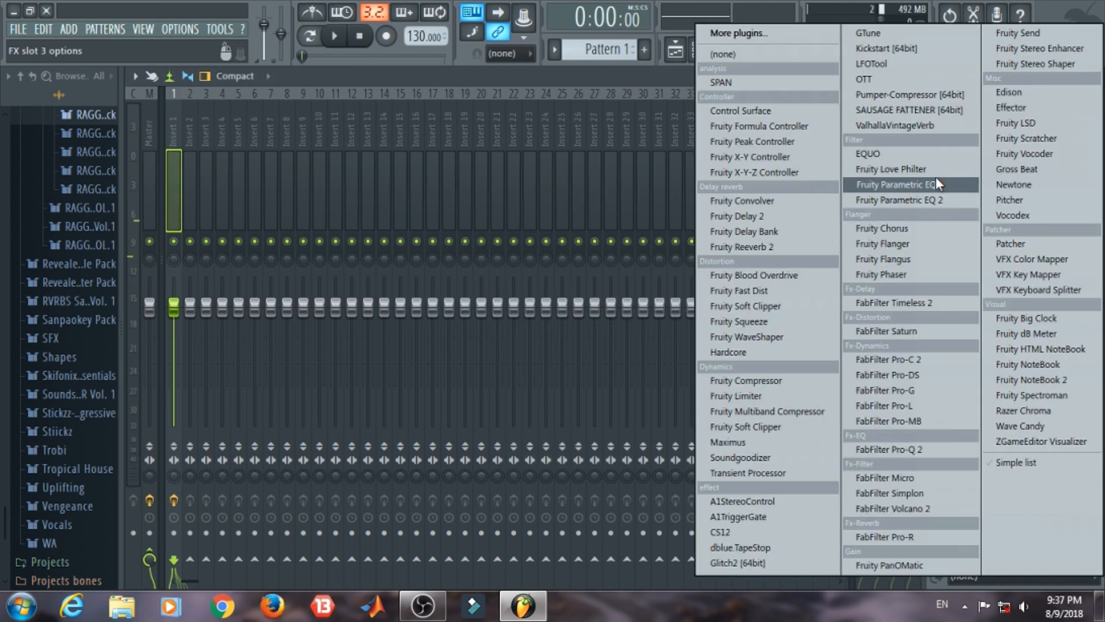
{"action": "left_click", "coordinate": [771, 396]}
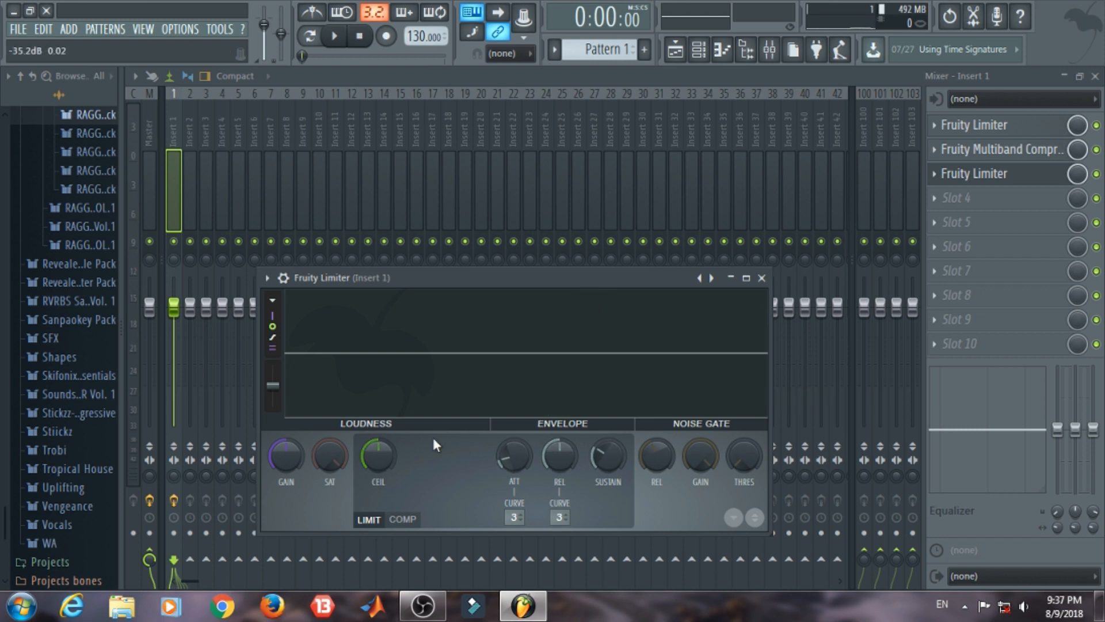
{"action": "left_click_drag", "start_coordinate": [434, 296], "coordinate": [451, 264]}
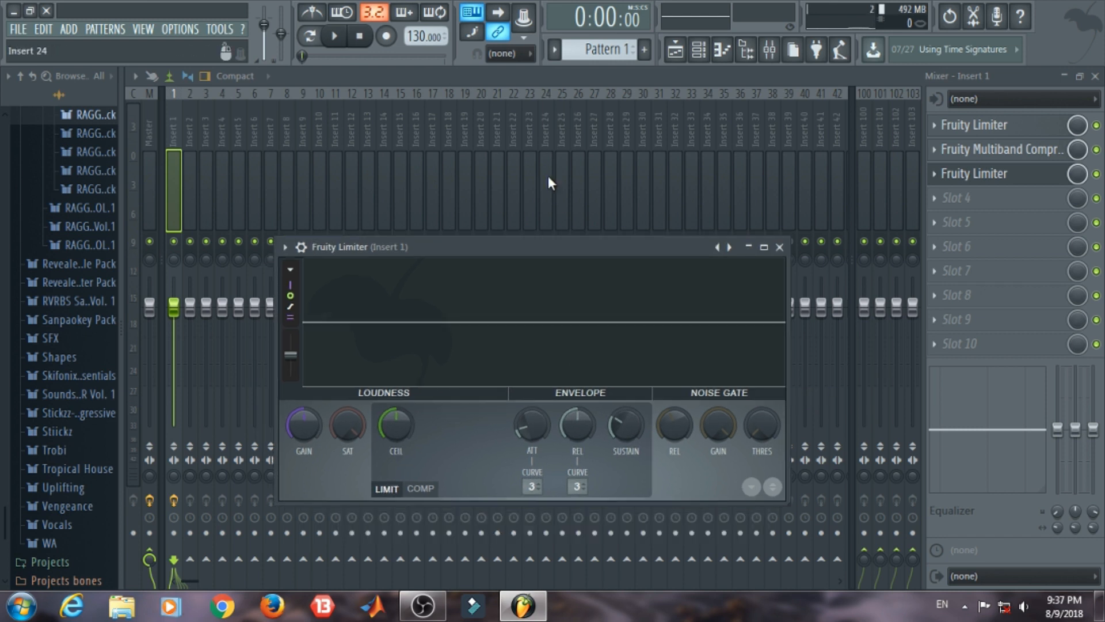
{"action": "key", "text": "space"}
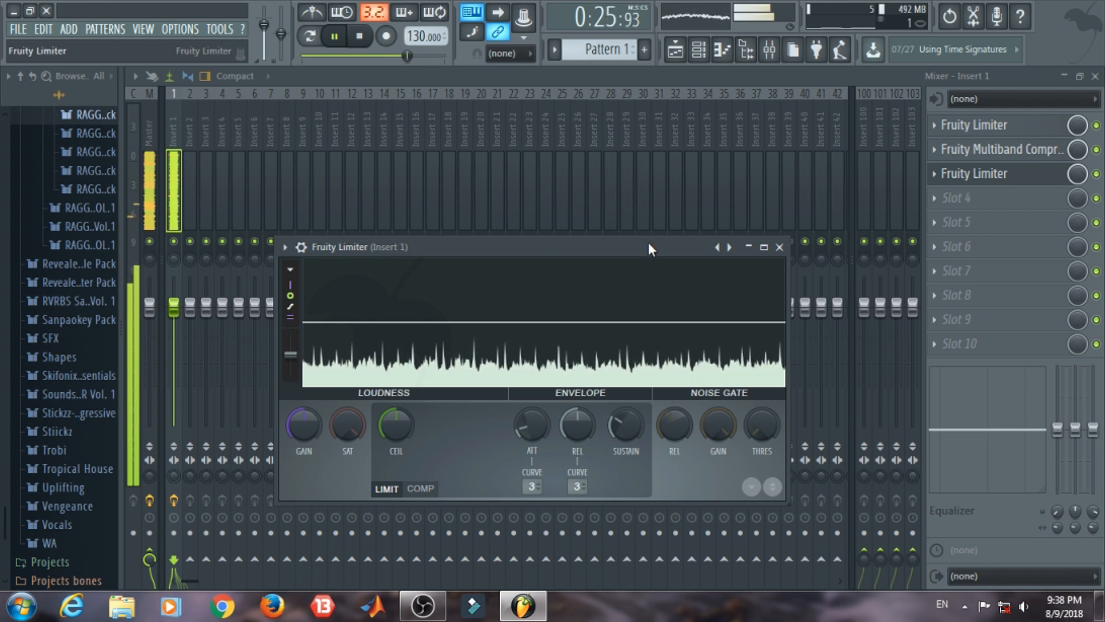
{"action": "left_click", "coordinate": [780, 247]}
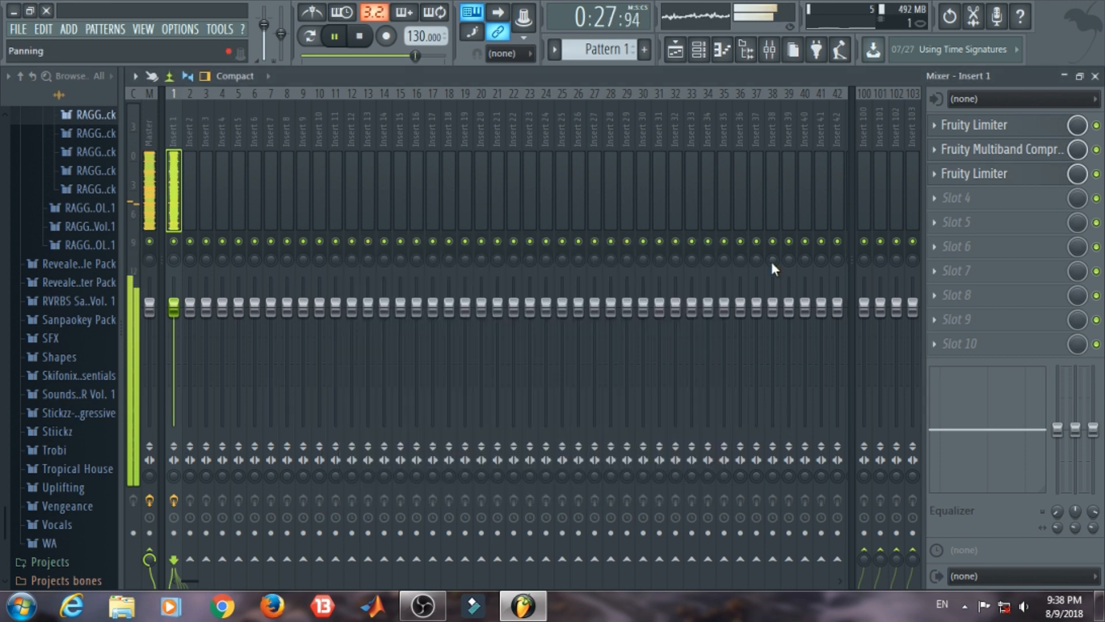
{"action": "key", "text": "space"}
{"action": "key", "text": "F5"}
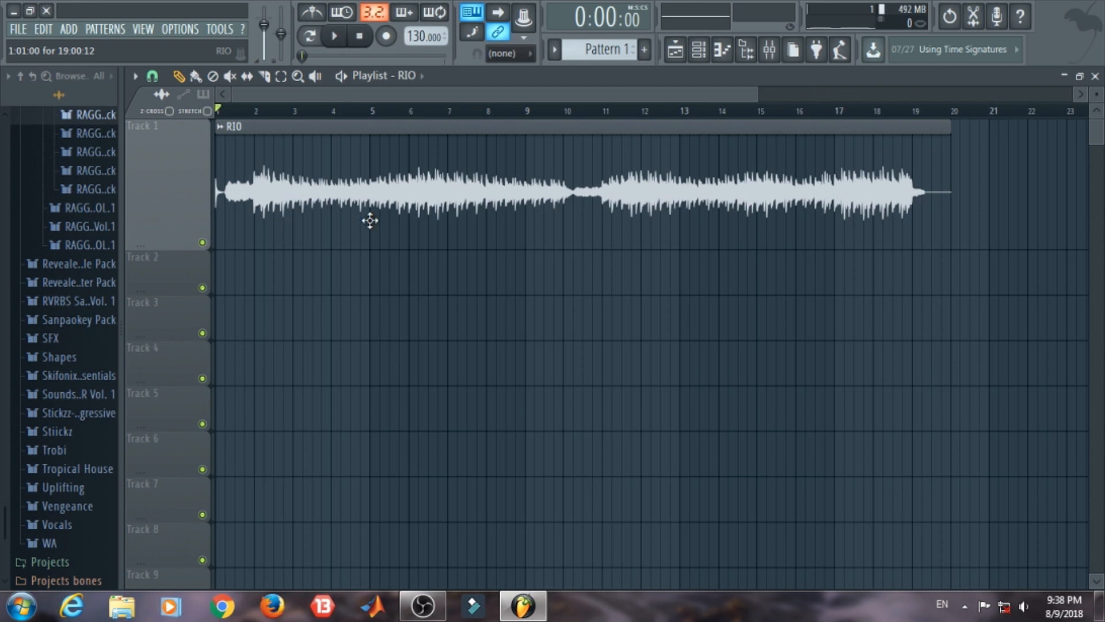
{"action": "left_click", "coordinate": [770, 50]}
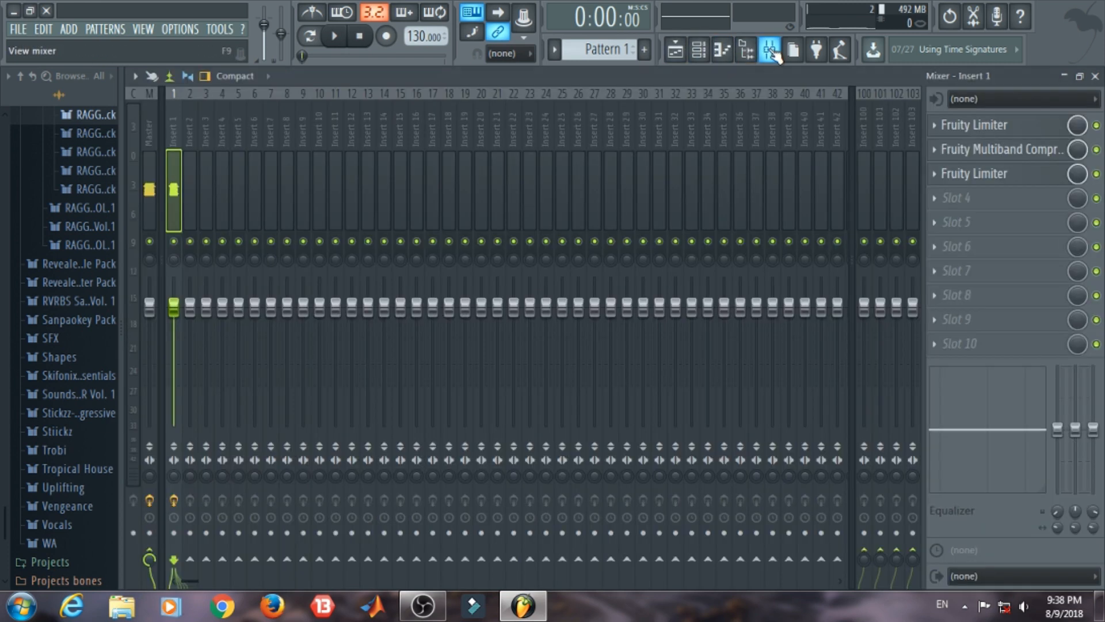
{"action": "left_click", "coordinate": [937, 197]}
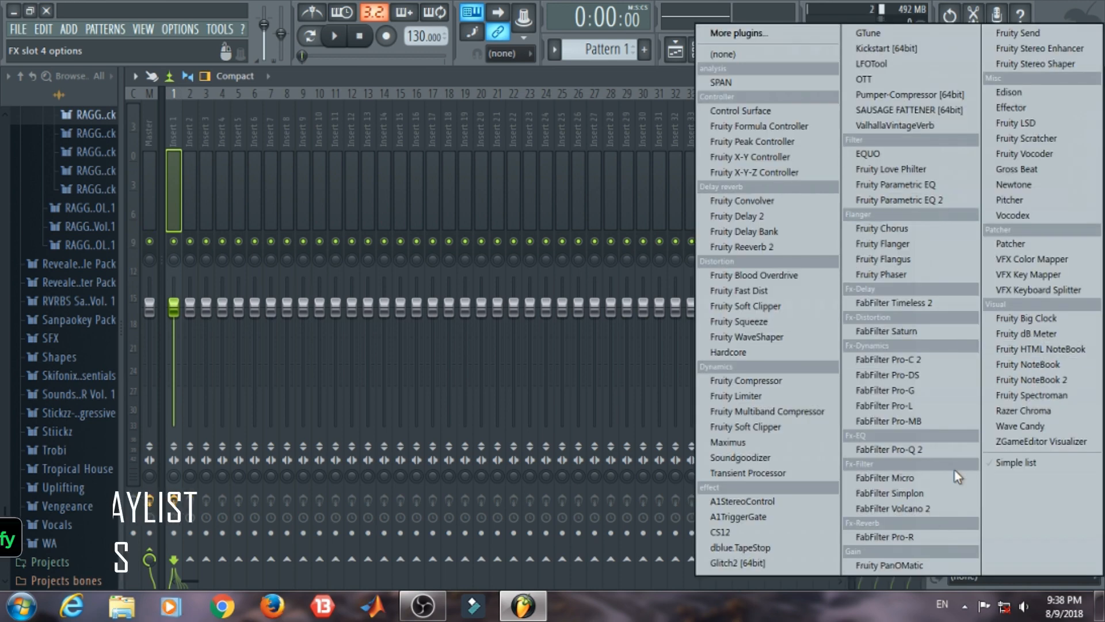
{"action": "left_click", "coordinate": [644, 97]}
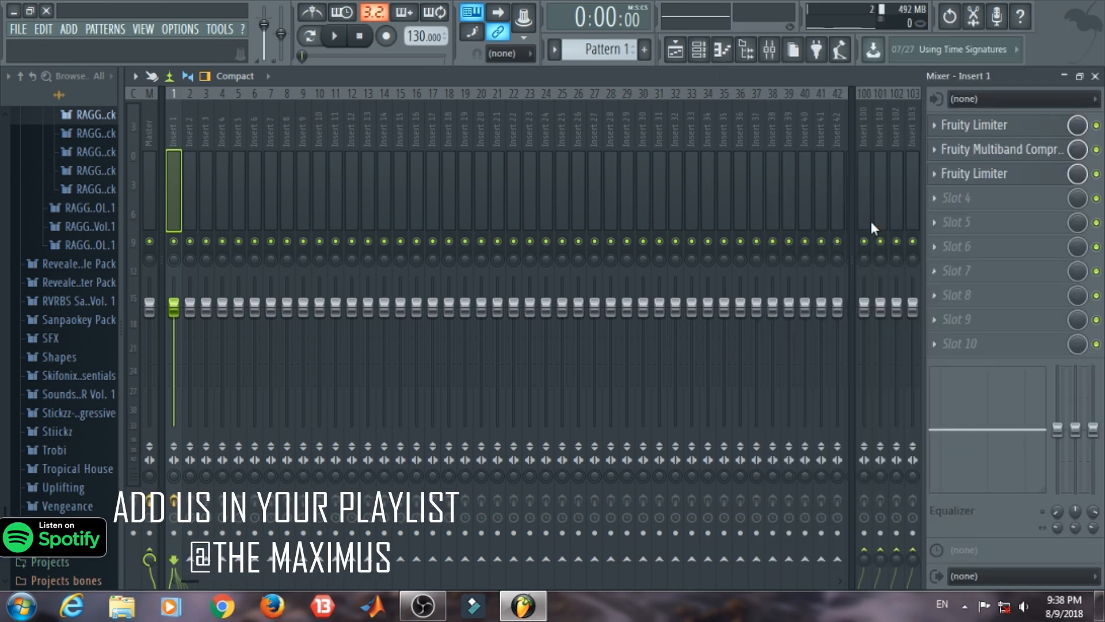
{"action": "left_click", "coordinate": [932, 200]}
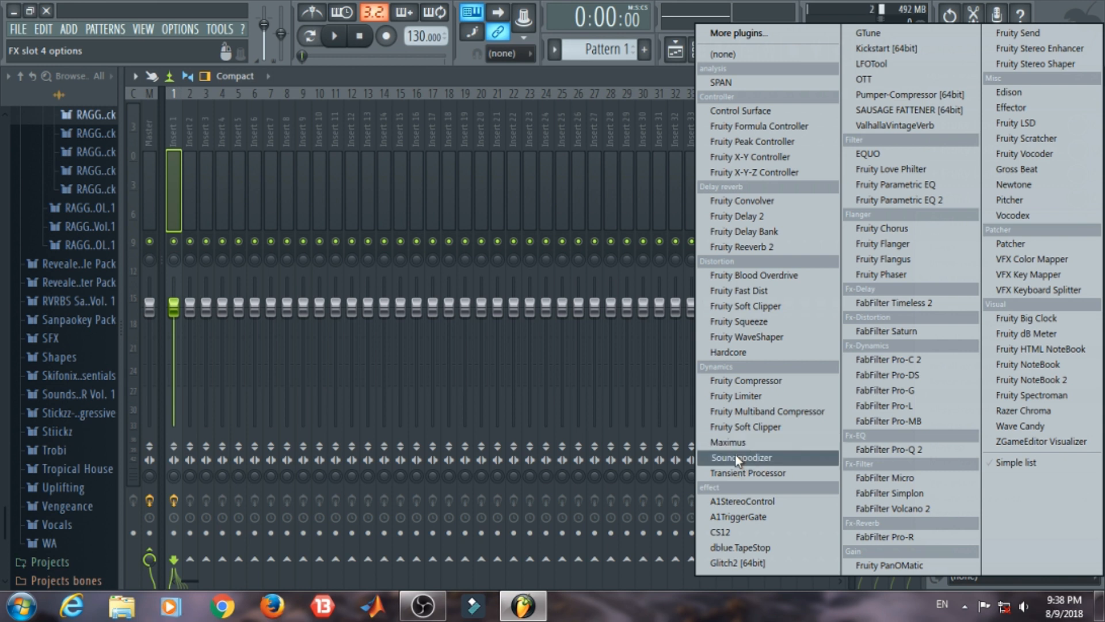
{"action": "left_click", "coordinate": [563, 68]}
{"action": "left_click", "coordinate": [1095, 76]}
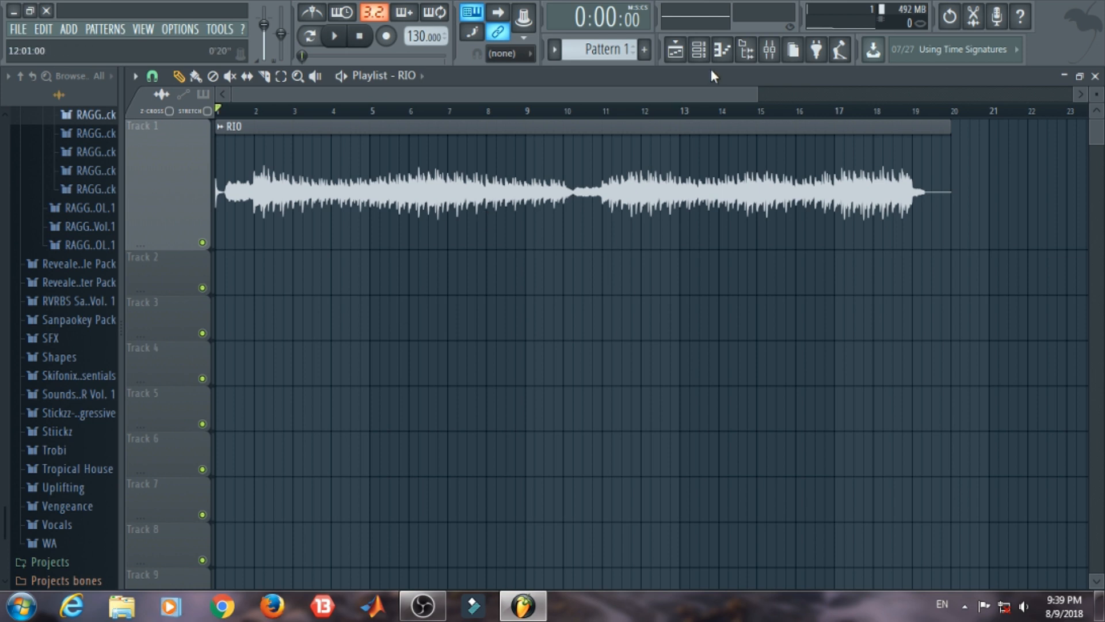
Step: Remove Fruity Limiter, Fruity Multiband Compressor and the second Fruity Limiter from slots 1 to 3 of Insert 1 and return to the playlist
{"action": "left_click", "coordinate": [770, 50]}
{"action": "left_click", "coordinate": [935, 125]}
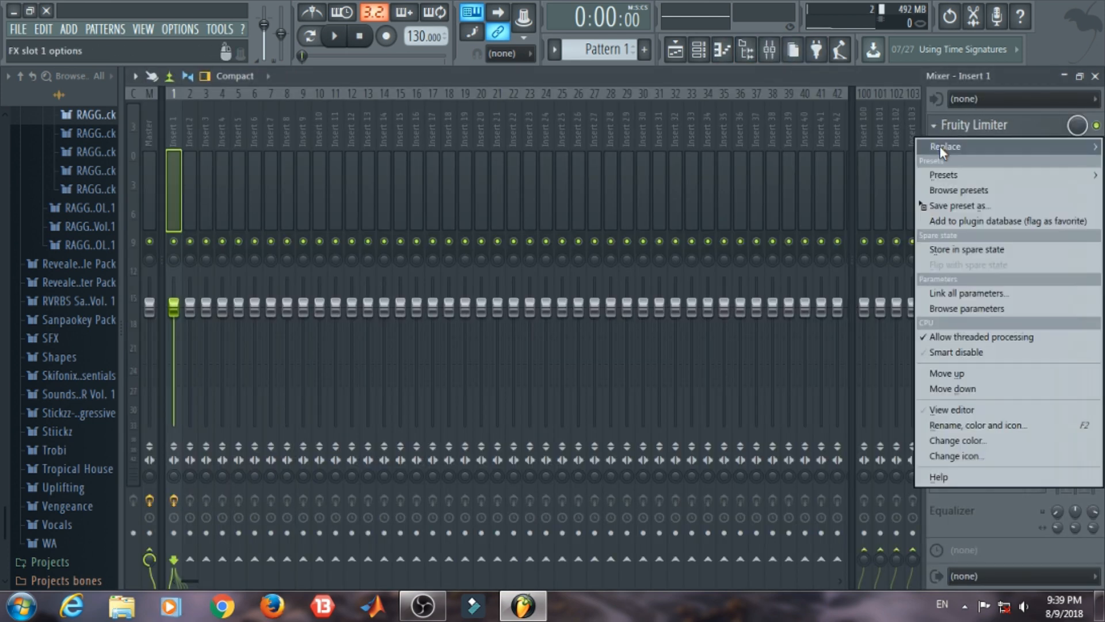
{"action": "mouse_move", "coordinate": [940, 146]}
{"action": "left_click", "coordinate": [766, 58]}
{"action": "left_click", "coordinate": [937, 148]}
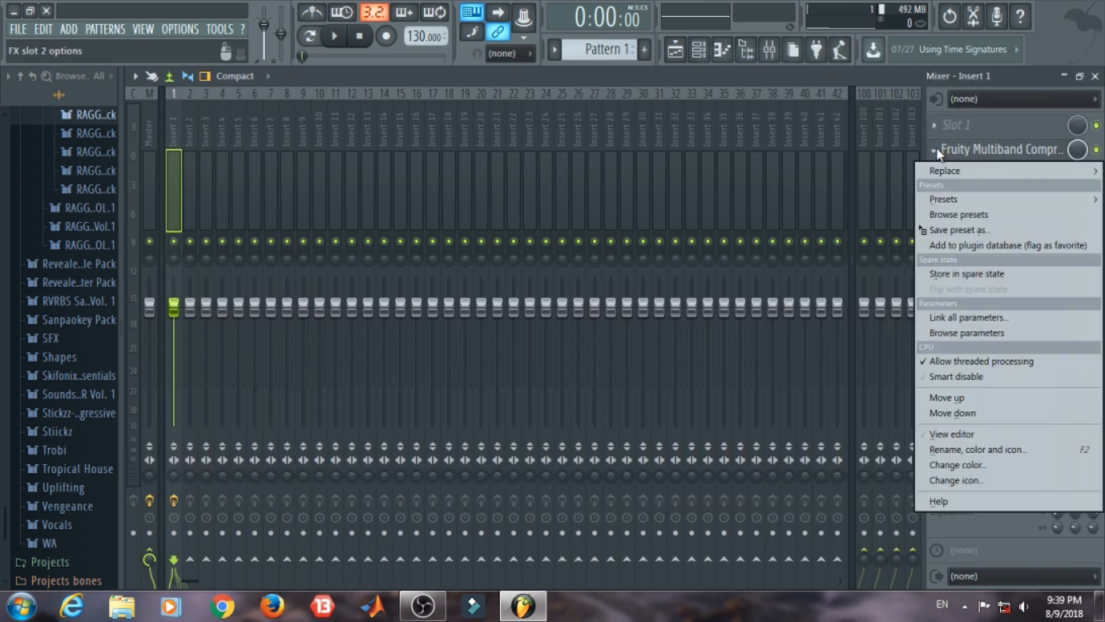
{"action": "mouse_move", "coordinate": [937, 171]}
{"action": "left_click", "coordinate": [739, 58]}
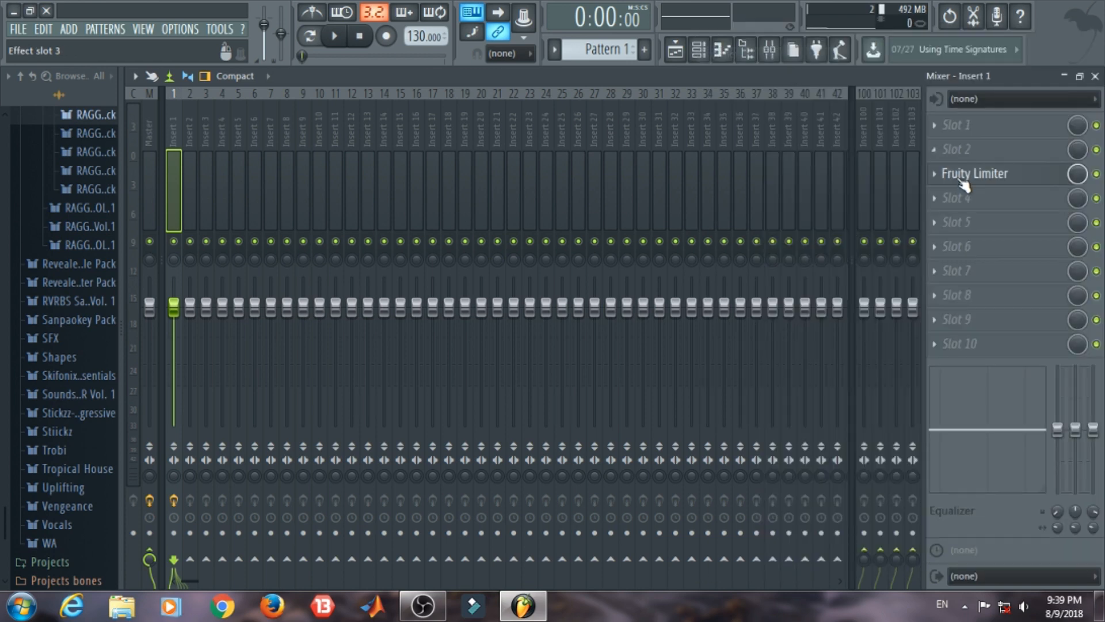
{"action": "left_click", "coordinate": [934, 173]}
{"action": "mouse_move", "coordinate": [938, 191]}
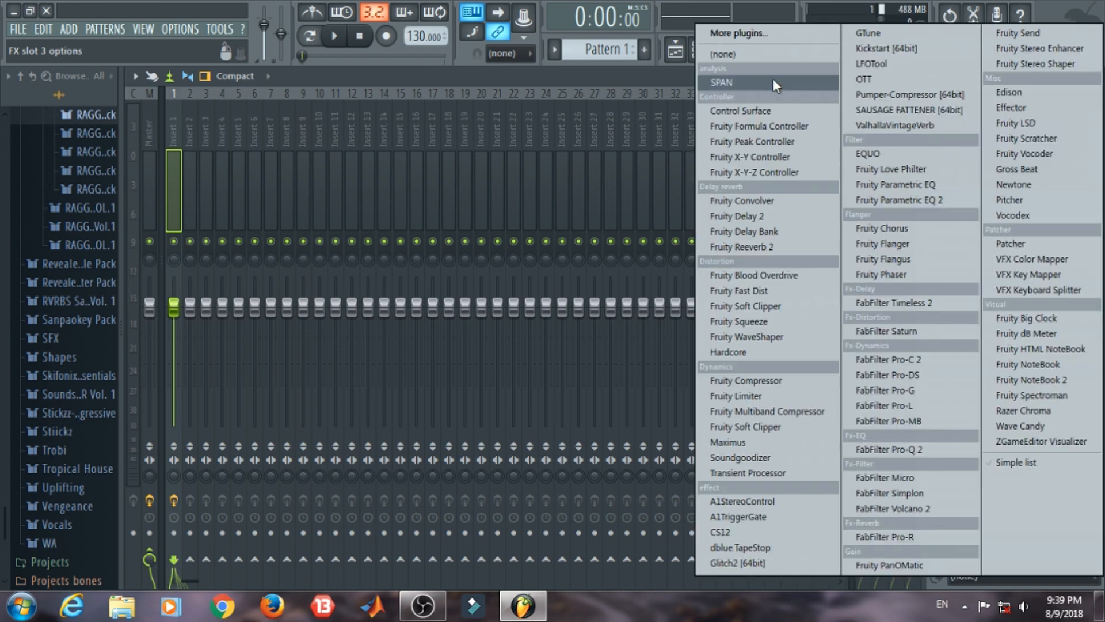
{"action": "left_click", "coordinate": [744, 57]}
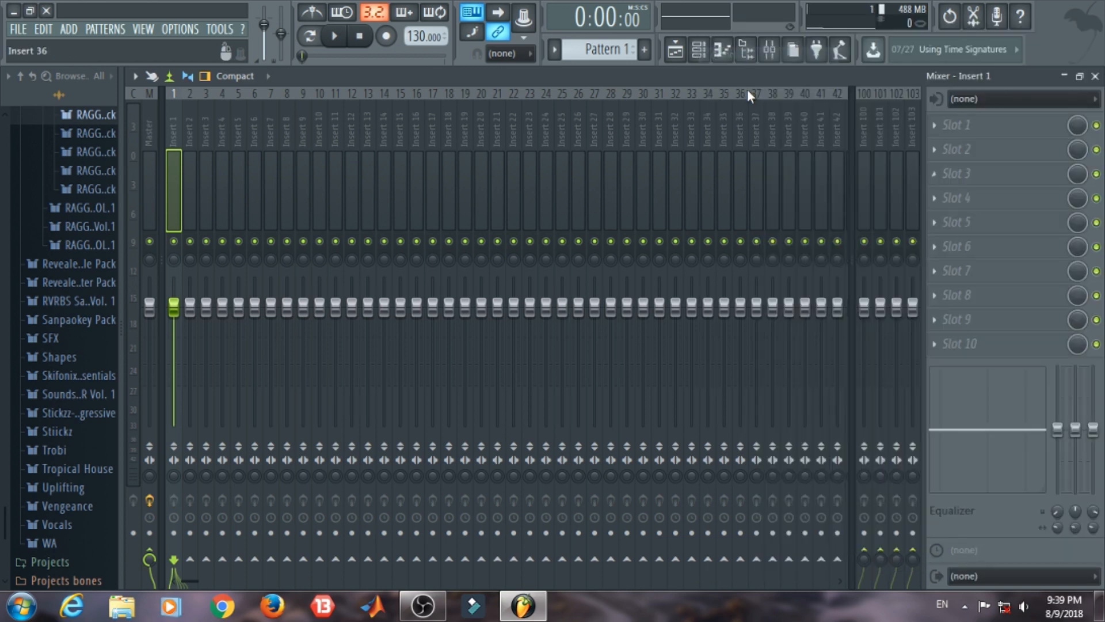
{"action": "left_click", "coordinate": [1095, 77]}
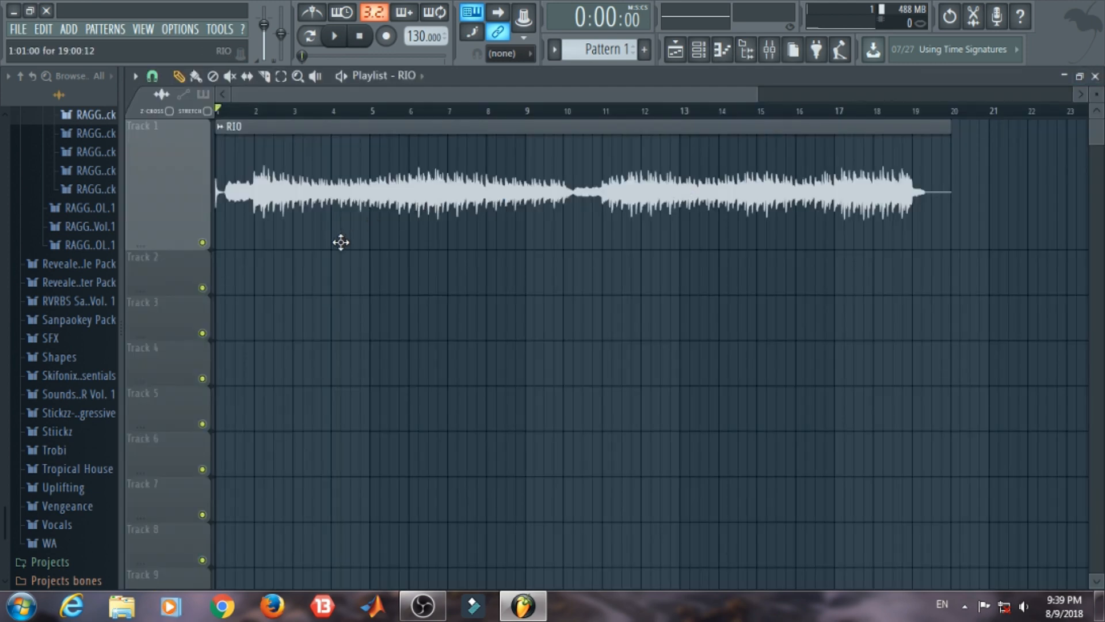
{"action": "left_click", "coordinate": [770, 52]}
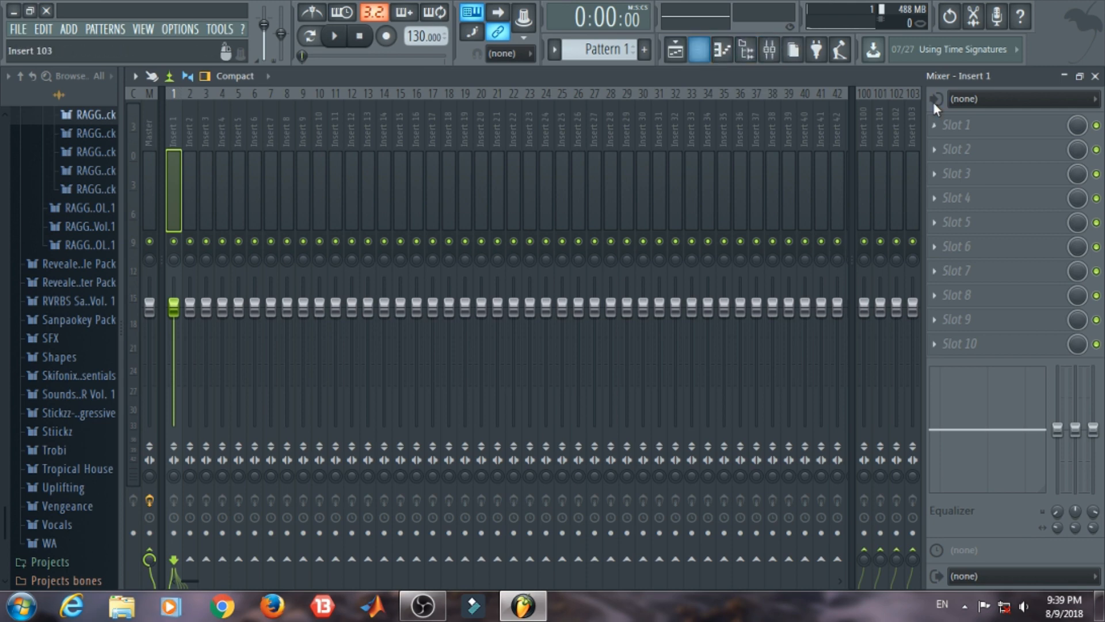
{"action": "left_click", "coordinate": [675, 51]}
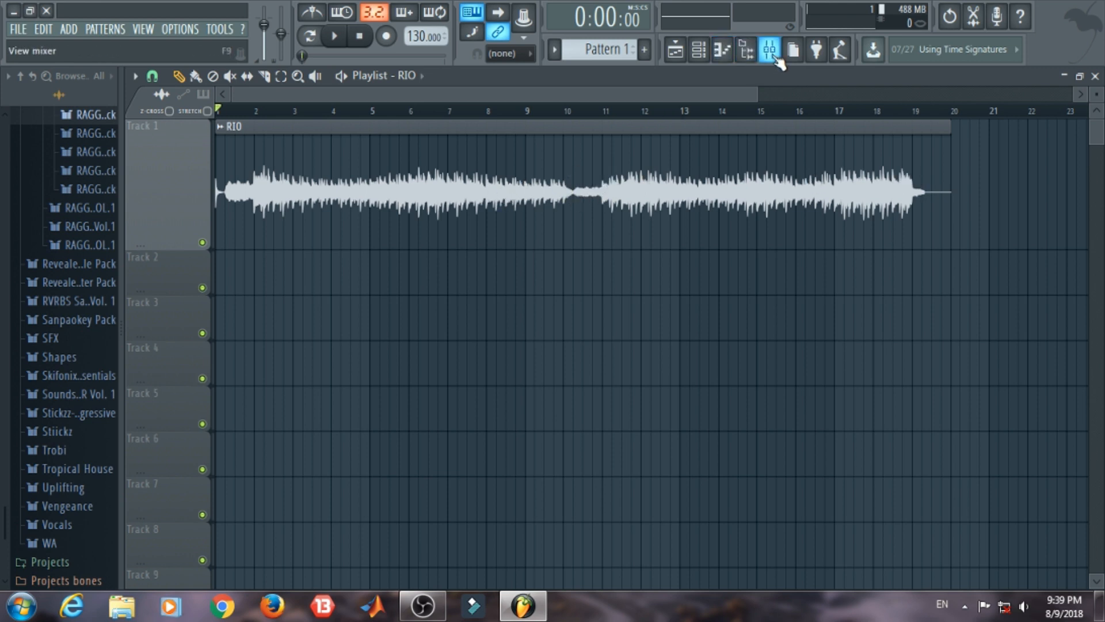
{"action": "left_click", "coordinate": [777, 59]}
{"action": "left_click", "coordinate": [777, 60]}
{"action": "left_click", "coordinate": [777, 60]}
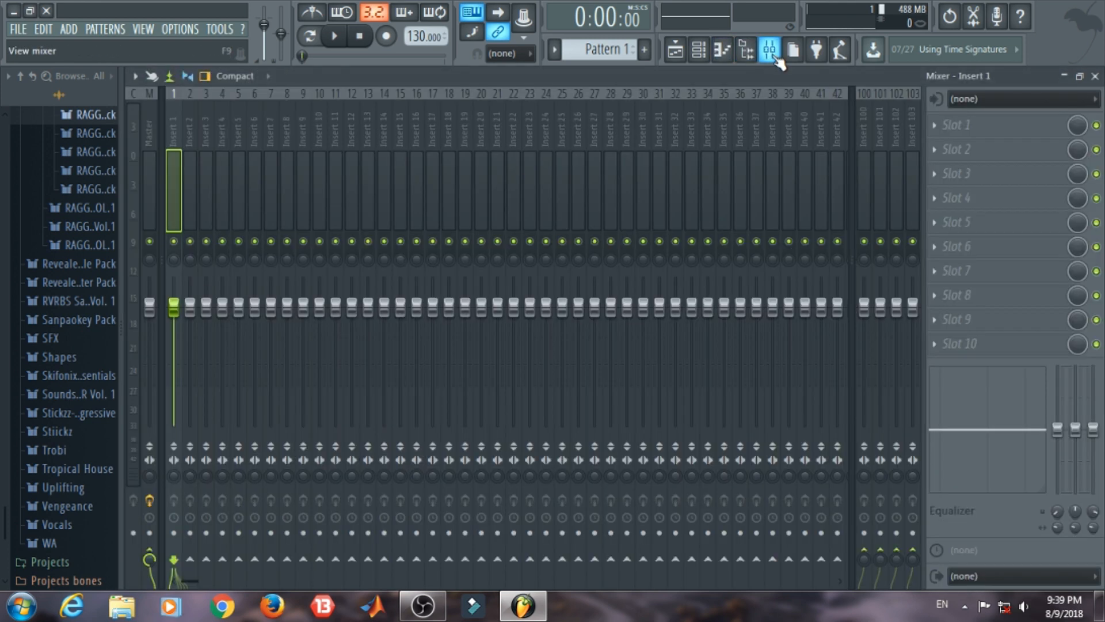
{"action": "left_click", "coordinate": [777, 60]}
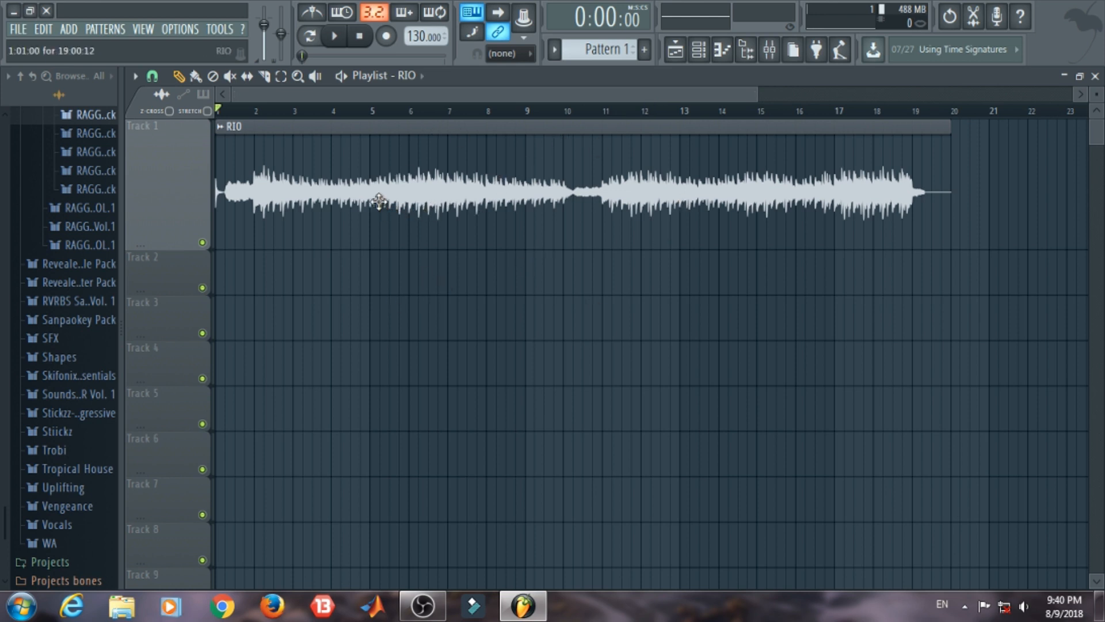
Step: Open the RIO clip's channel settings and assign the channel to a free mixer track, labelling Insert 1 as RIO
{"action": "double_click", "coordinate": [552, 170]}
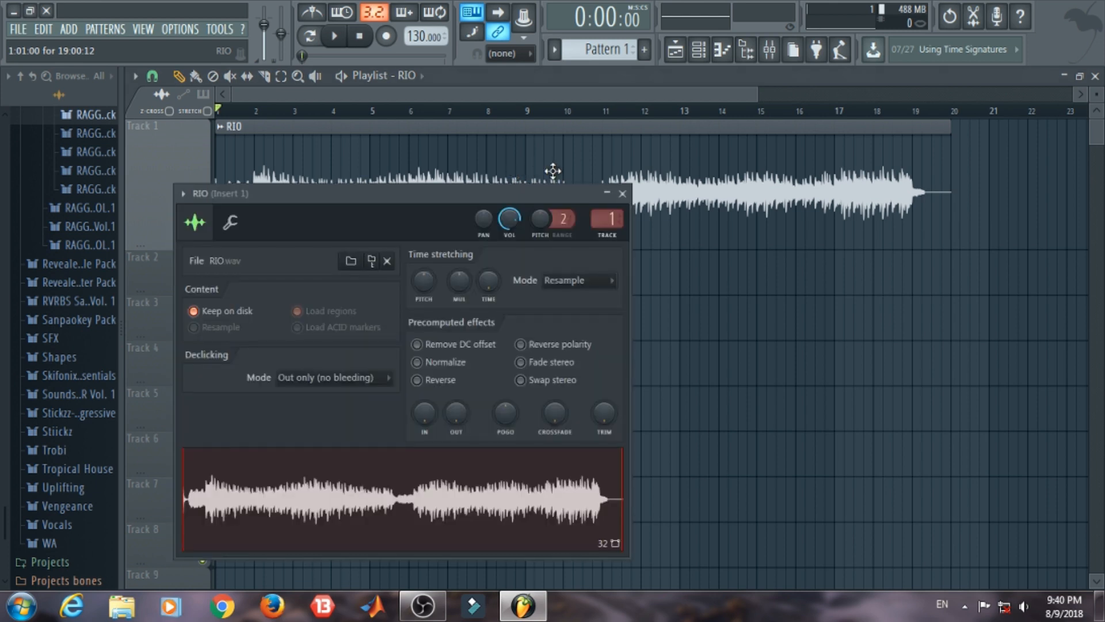
{"action": "left_click", "coordinate": [183, 194]}
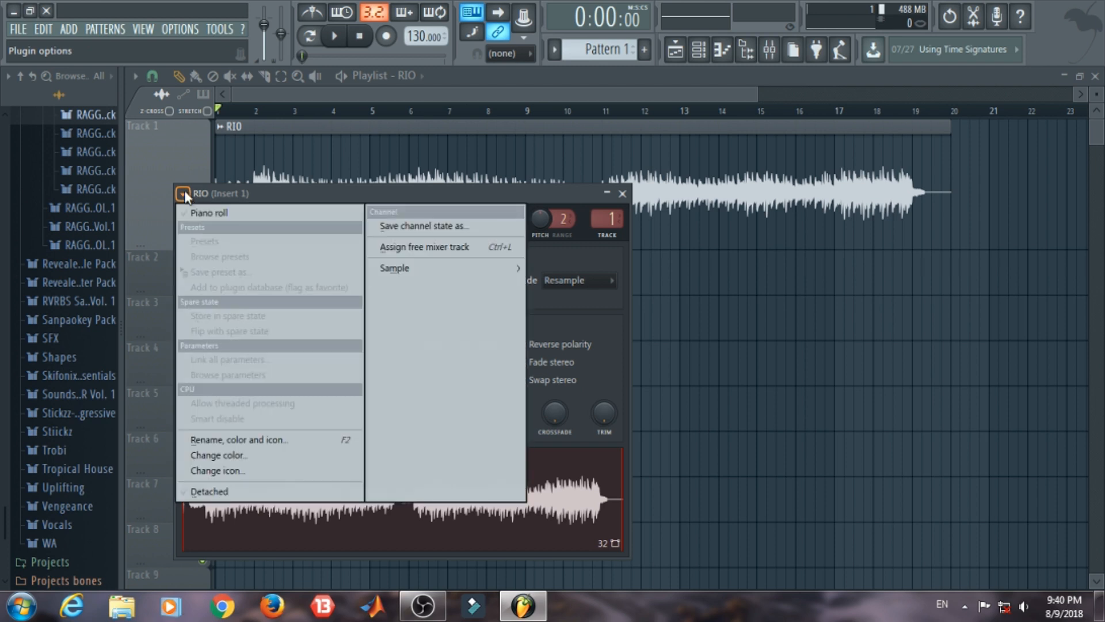
{"action": "left_click", "coordinate": [462, 247]}
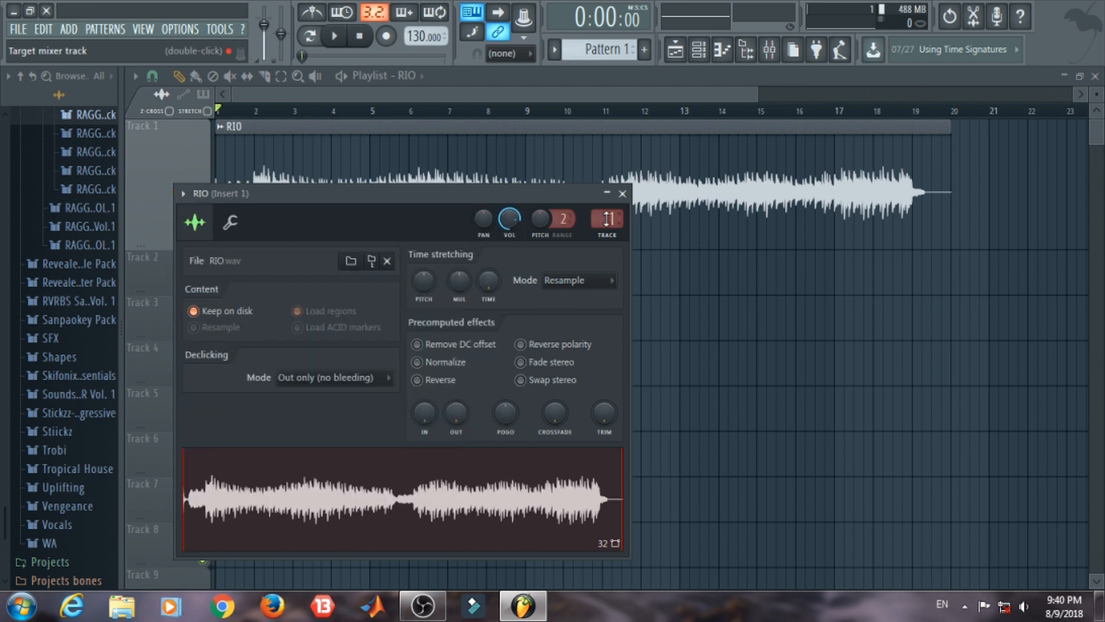
{"action": "scroll", "coordinate": [601, 224], "scroll_direction": "down", "scroll_amount": 1}
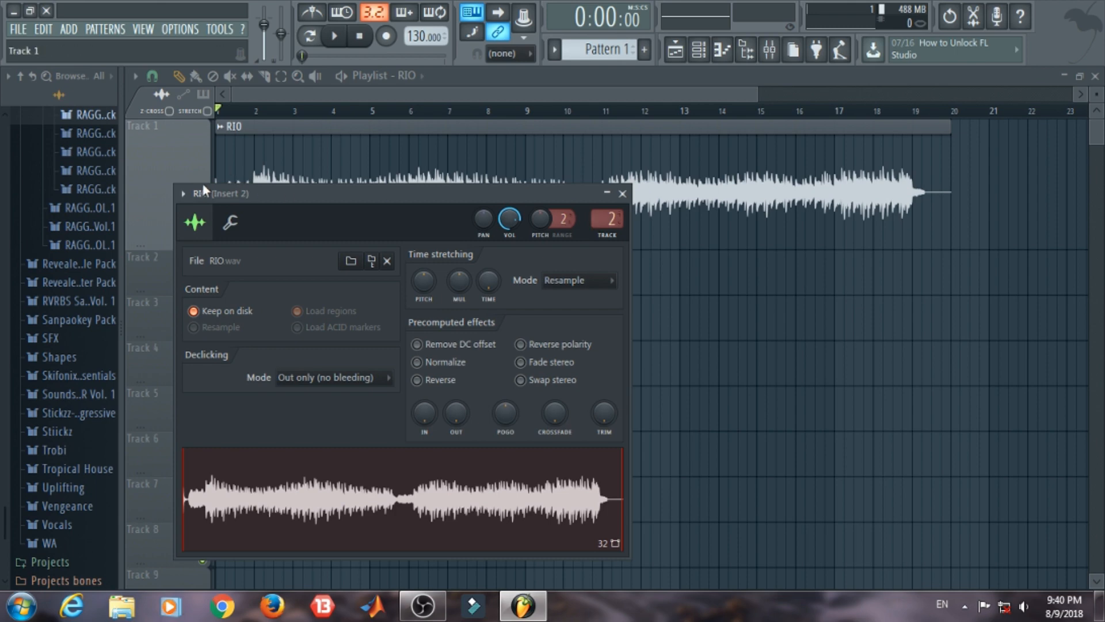
{"action": "left_click", "coordinate": [183, 194]}
{"action": "left_click", "coordinate": [431, 246]}
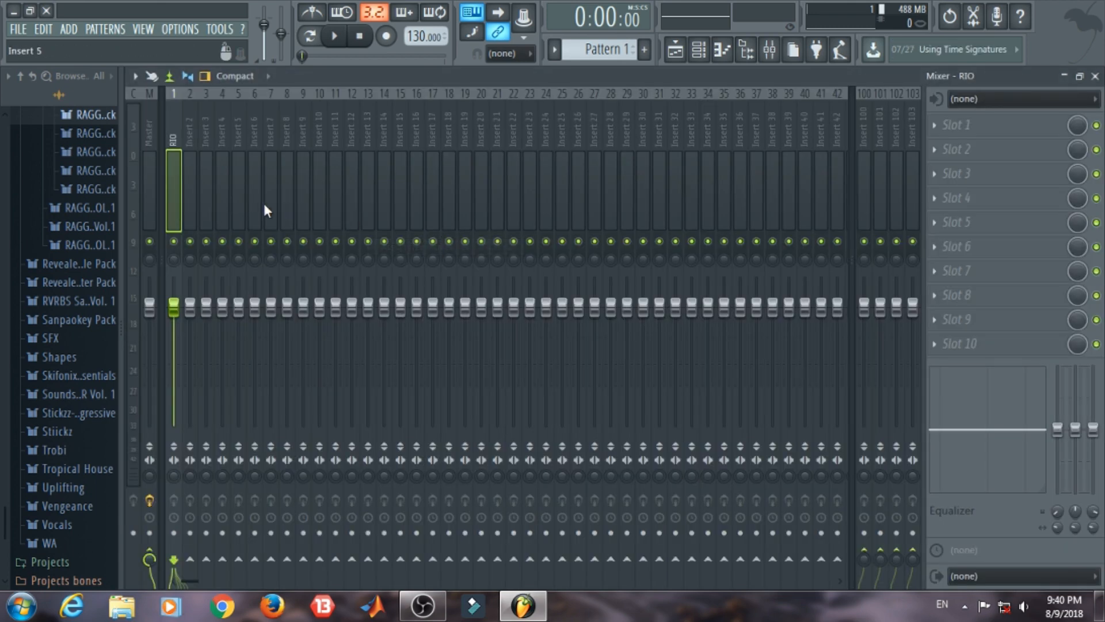
{"action": "left_click", "coordinate": [1095, 77]}
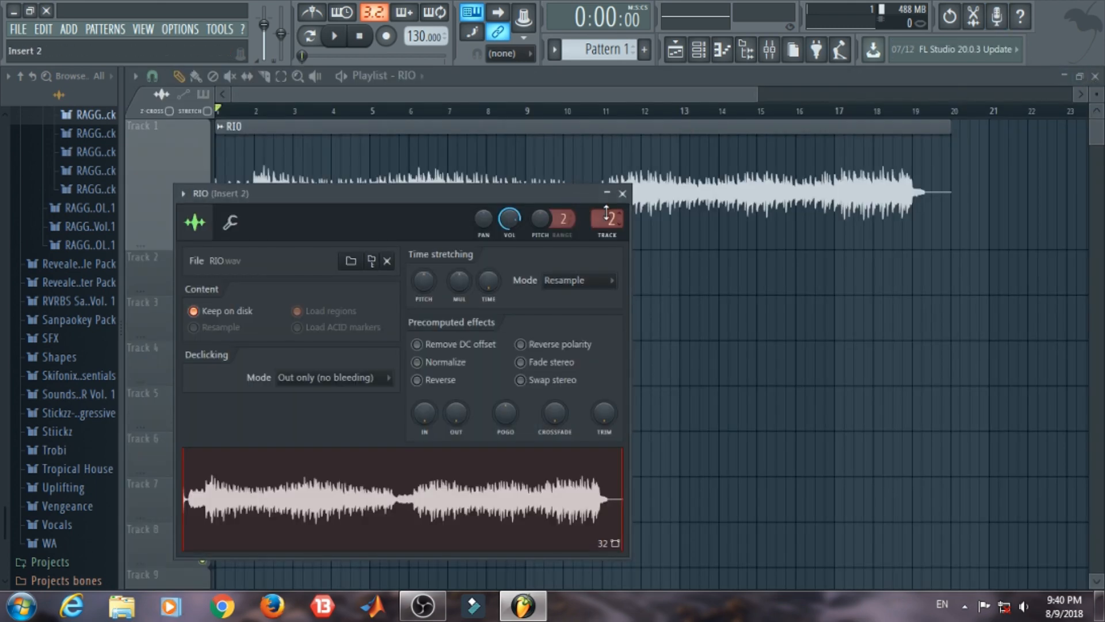
Step: Assign the RIO channel to free mixer track 5 and again to track 6, giving both inserts the RIO name
{"action": "left_click", "coordinate": [183, 194]}
{"action": "left_click", "coordinate": [432, 247]}
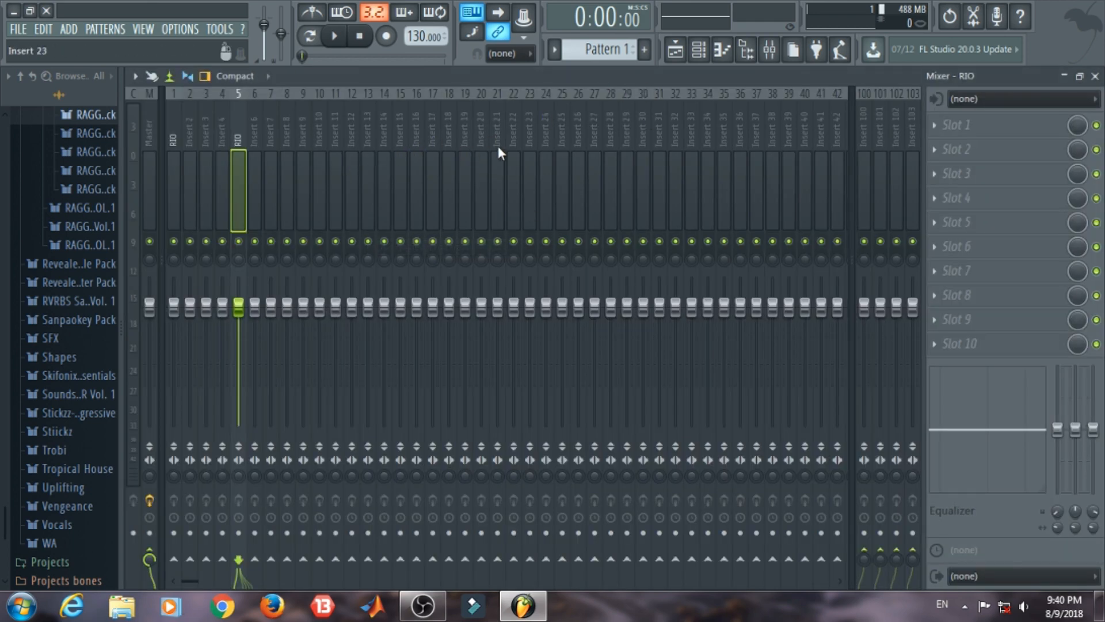
{"action": "left_click", "coordinate": [1095, 76]}
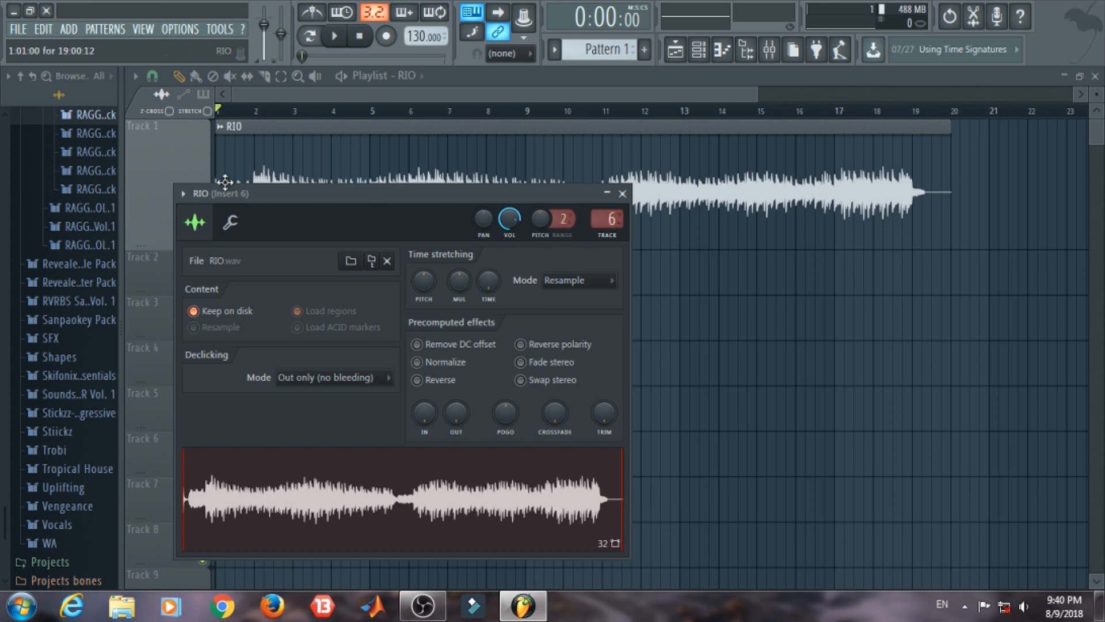
{"action": "left_click", "coordinate": [182, 193]}
{"action": "left_click", "coordinate": [465, 246]}
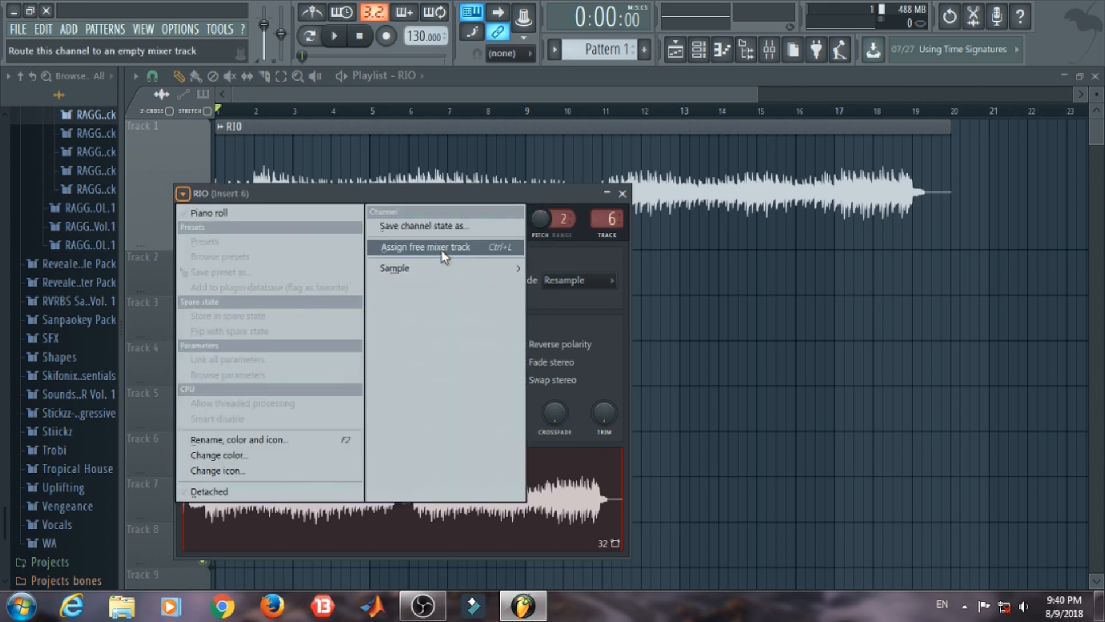
{"action": "left_click", "coordinate": [441, 250]}
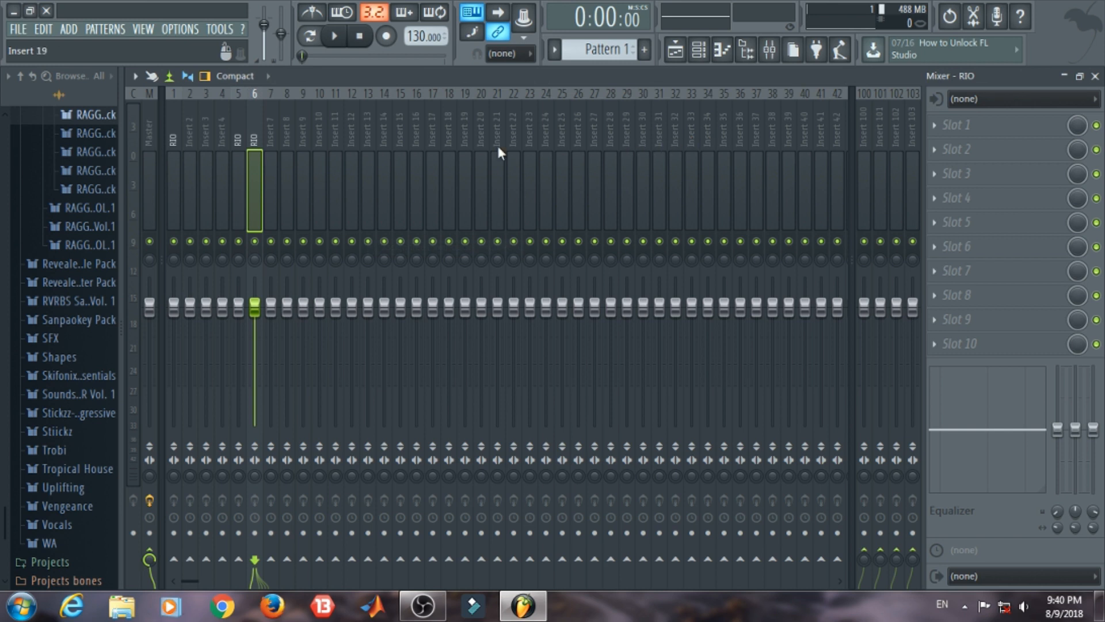
Step: Rename mixer track 5 as DRY
{"action": "right_click", "coordinate": [248, 125]}
{"action": "left_click", "coordinate": [347, 107]}
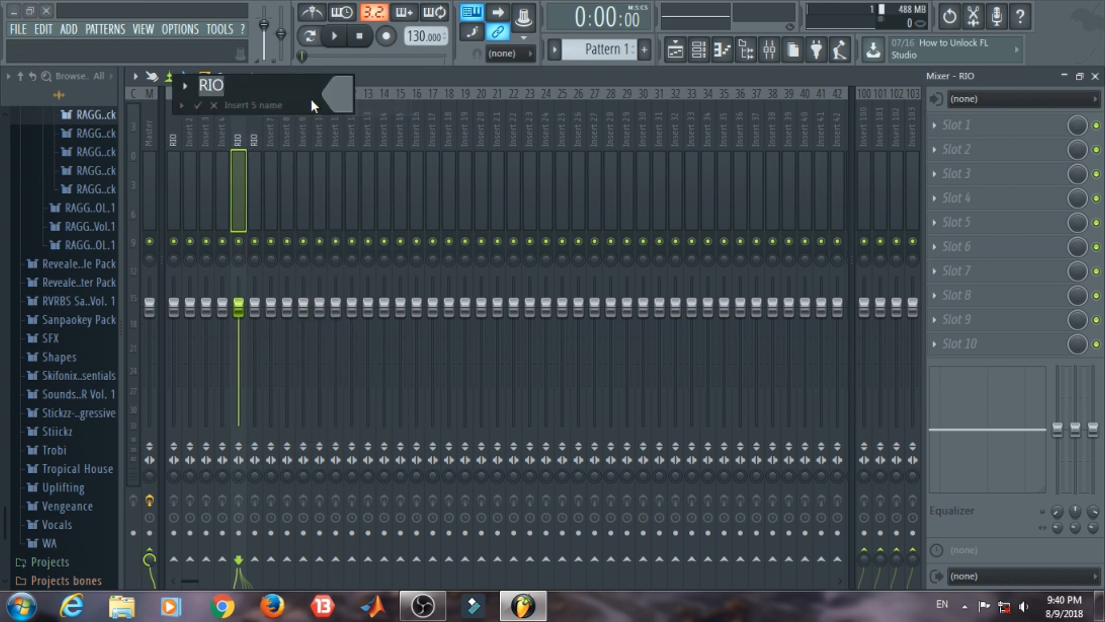
{"action": "type", "text": "DRY"}
{"action": "key", "text": "Return"}
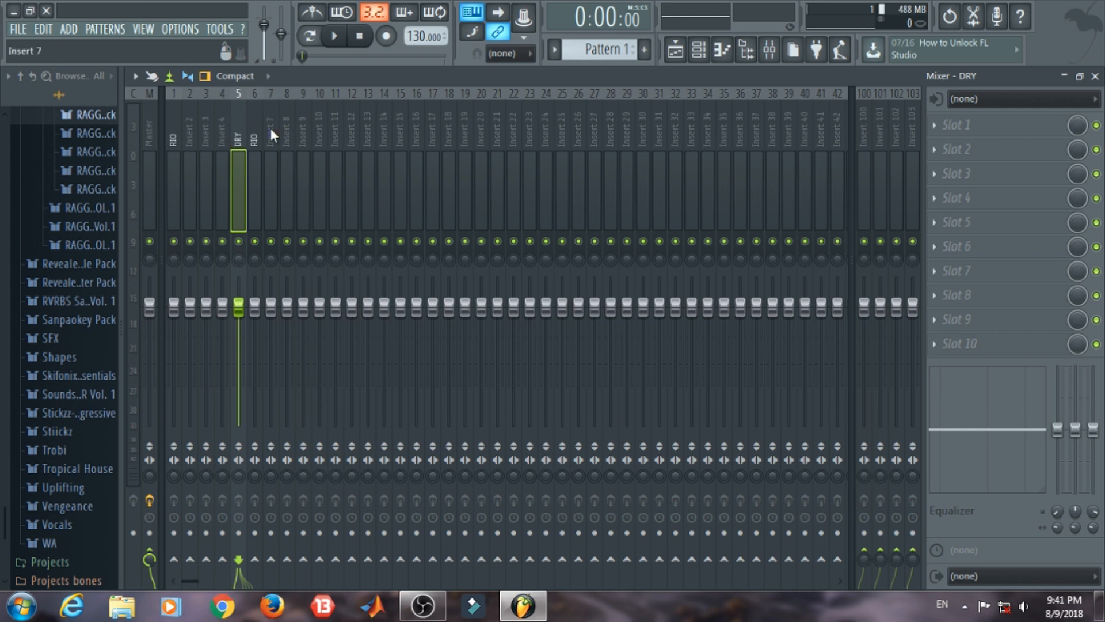
Step: Color the DRY mixer track dark red (Red 128, Green 0, Blue 0)
{"action": "right_click", "coordinate": [243, 117]}
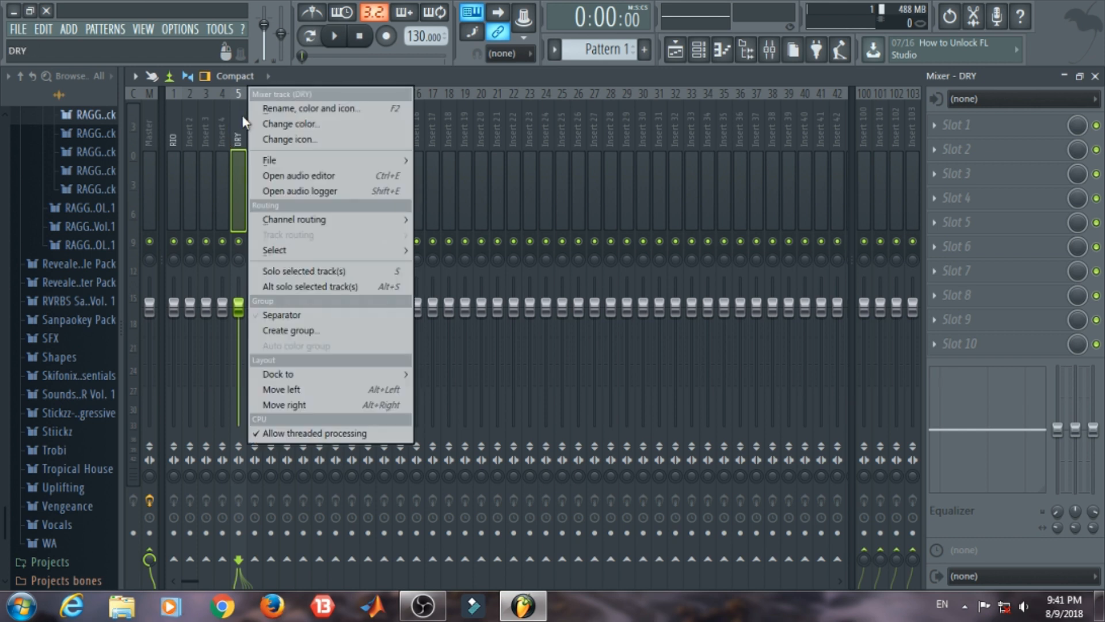
{"action": "left_click", "coordinate": [277, 108]}
{"action": "left_click", "coordinate": [264, 89]}
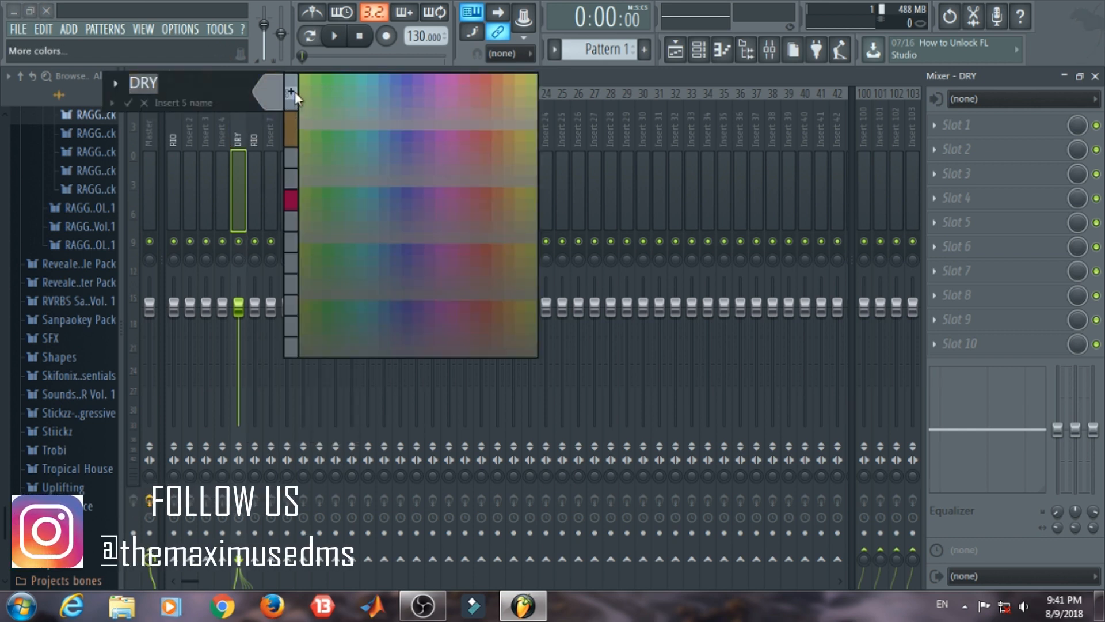
{"action": "left_click", "coordinate": [292, 92]}
{"action": "left_click", "coordinate": [386, 221]}
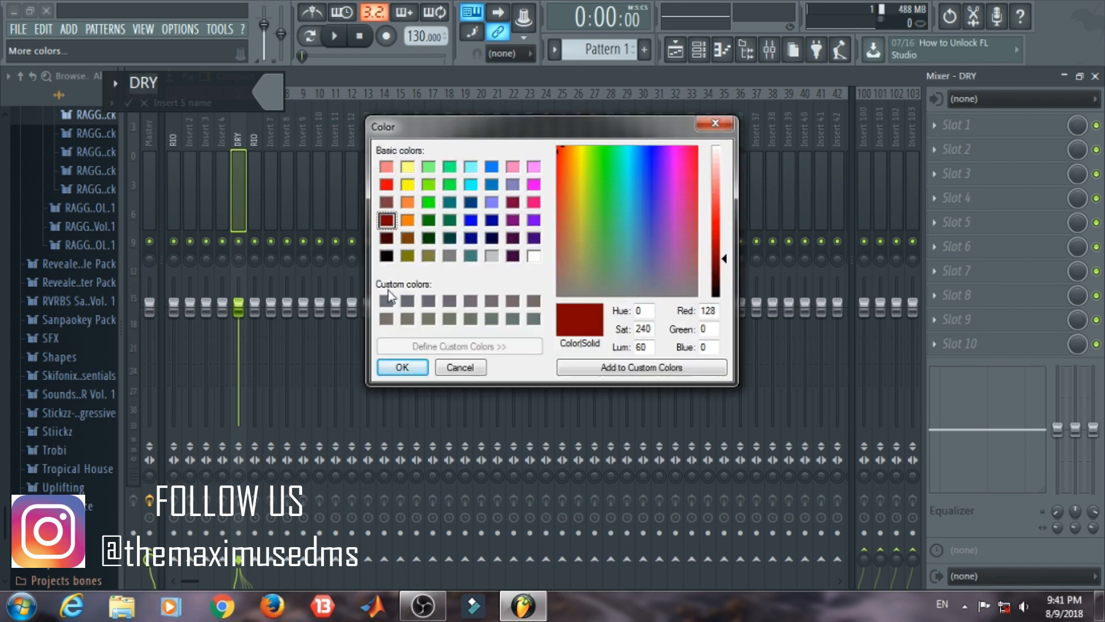
{"action": "left_click", "coordinate": [403, 367]}
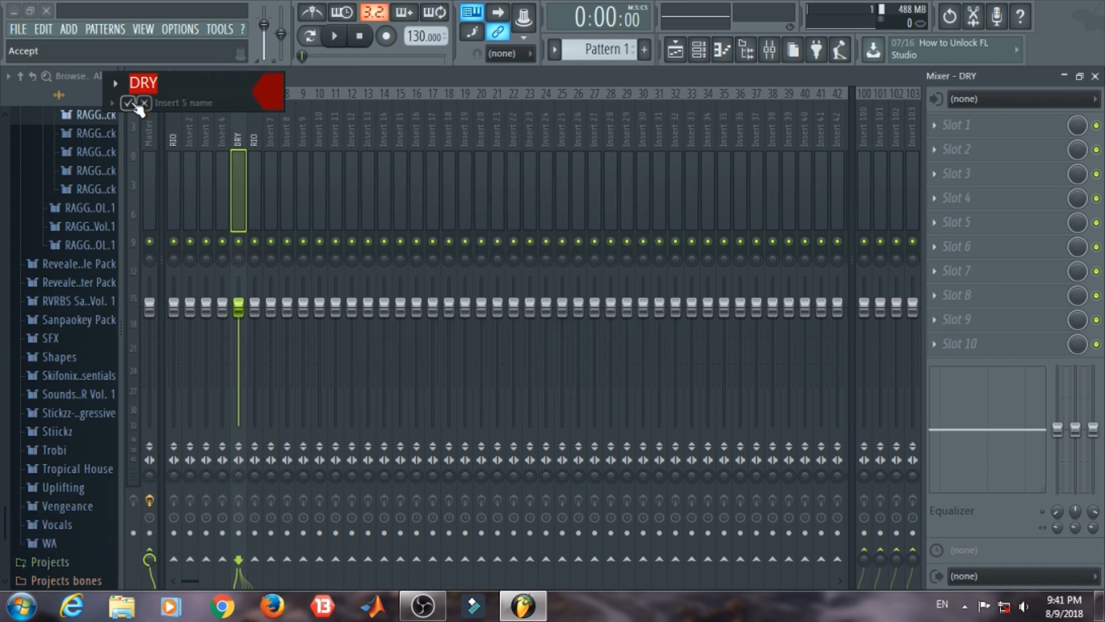
{"action": "key", "text": "Return"}
Step: Rename mixer track 6 as WET and color it teal
{"action": "right_click", "coordinate": [251, 118]}
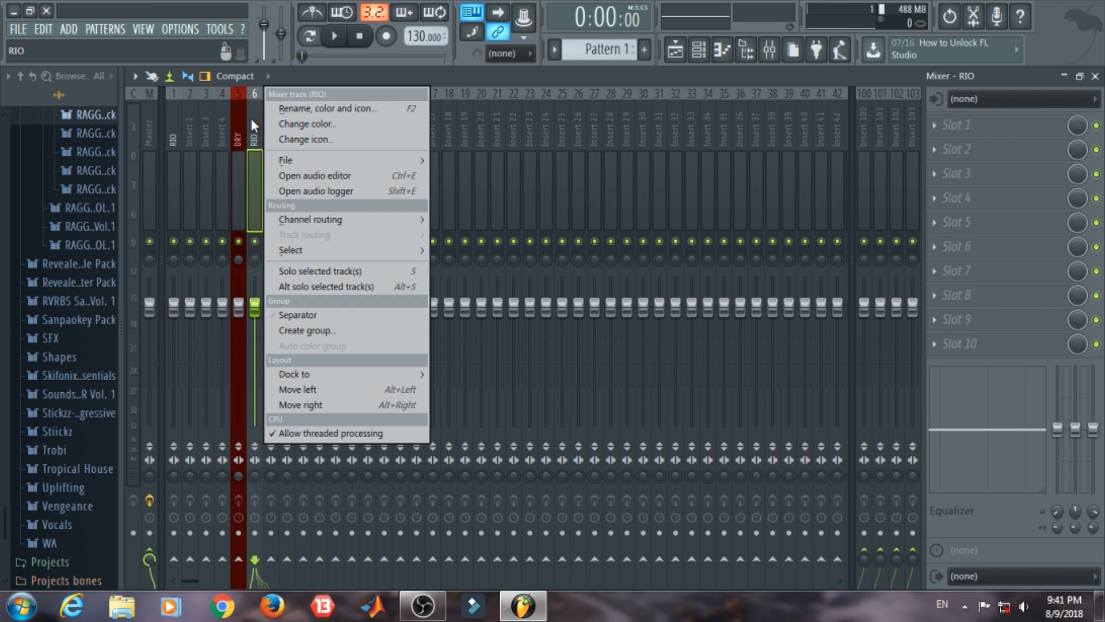
{"action": "left_click", "coordinate": [282, 108]}
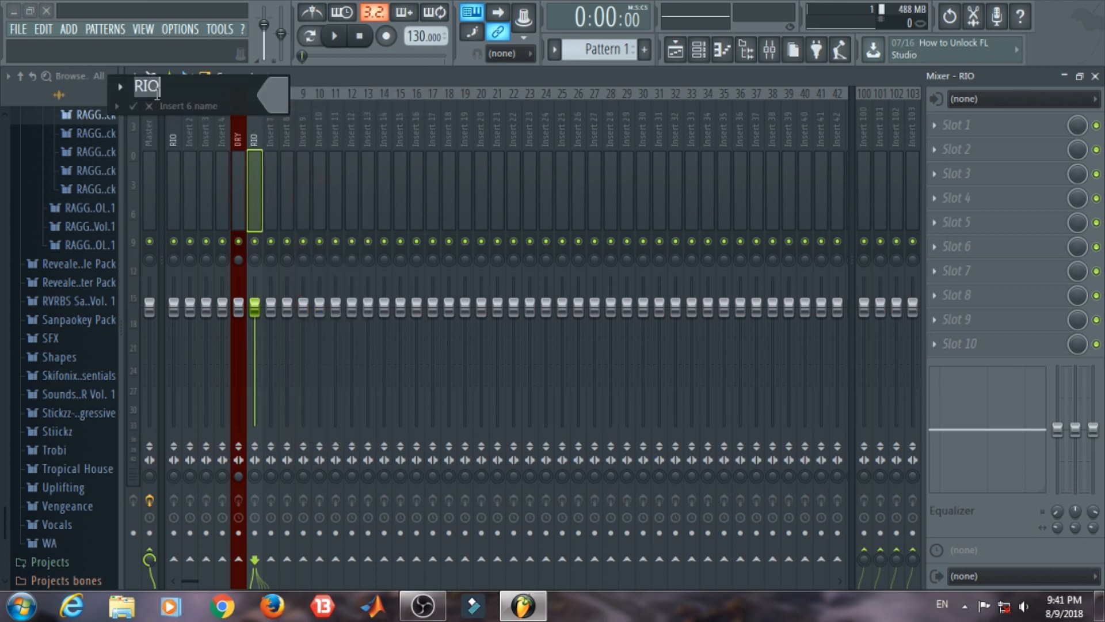
{"action": "type", "text": "WET"}
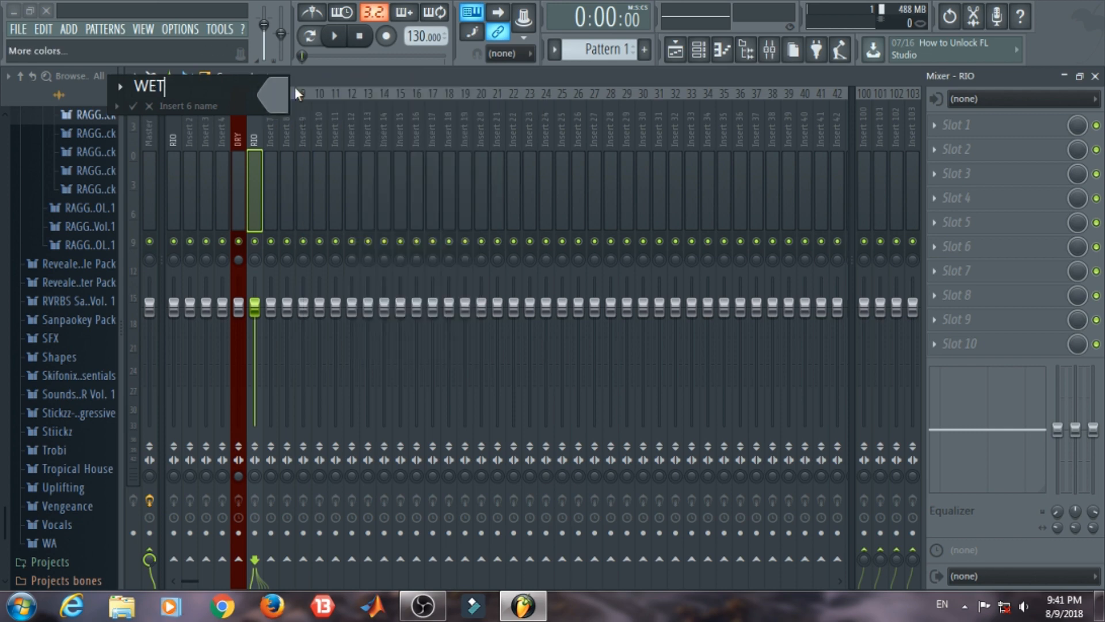
{"action": "left_click", "coordinate": [294, 86]}
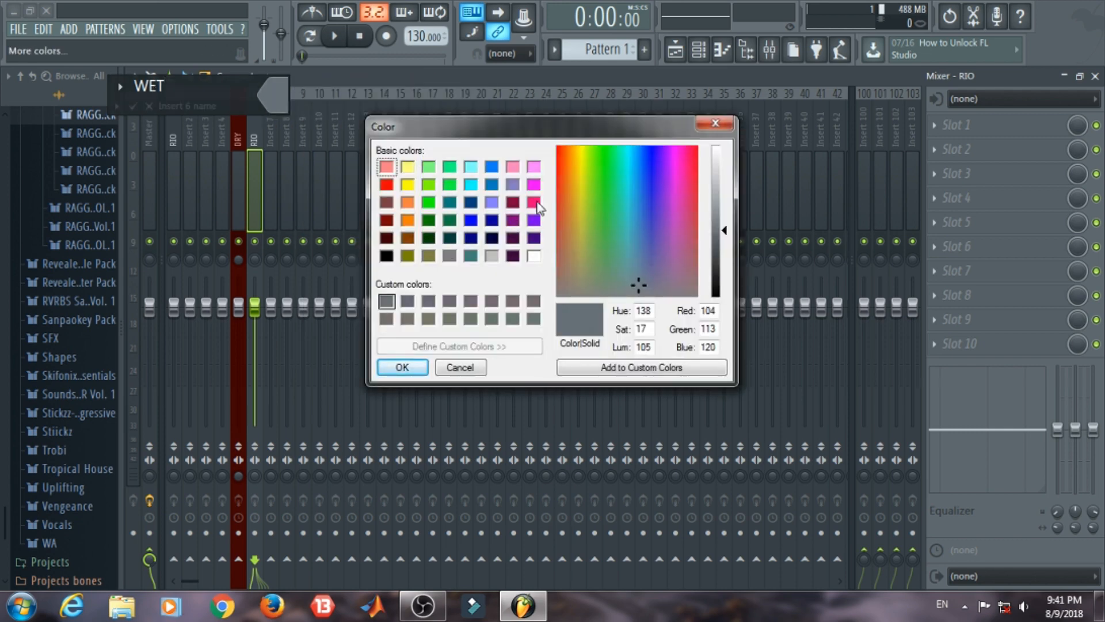
{"action": "left_click", "coordinate": [471, 203]}
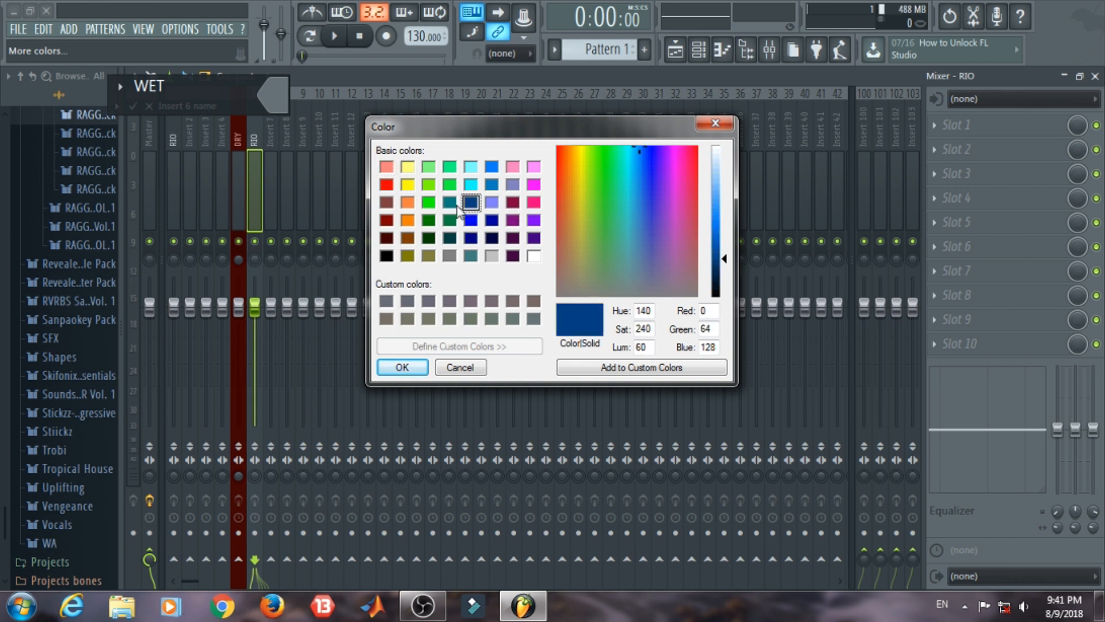
{"action": "left_click", "coordinate": [452, 204]}
{"action": "left_click", "coordinate": [391, 371]}
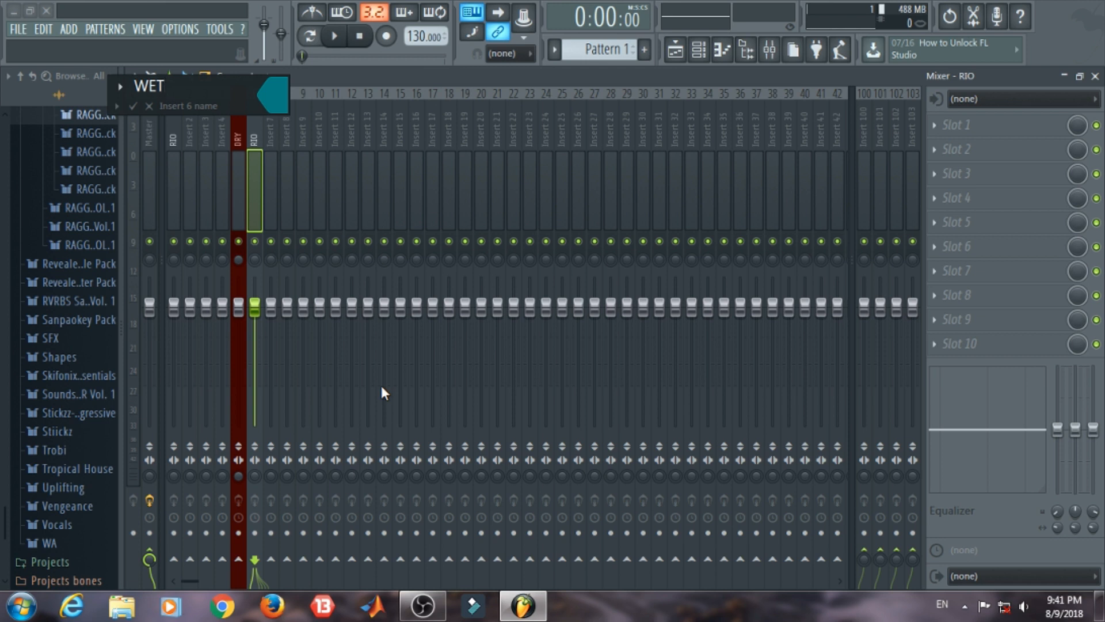
{"action": "left_click", "coordinate": [133, 106]}
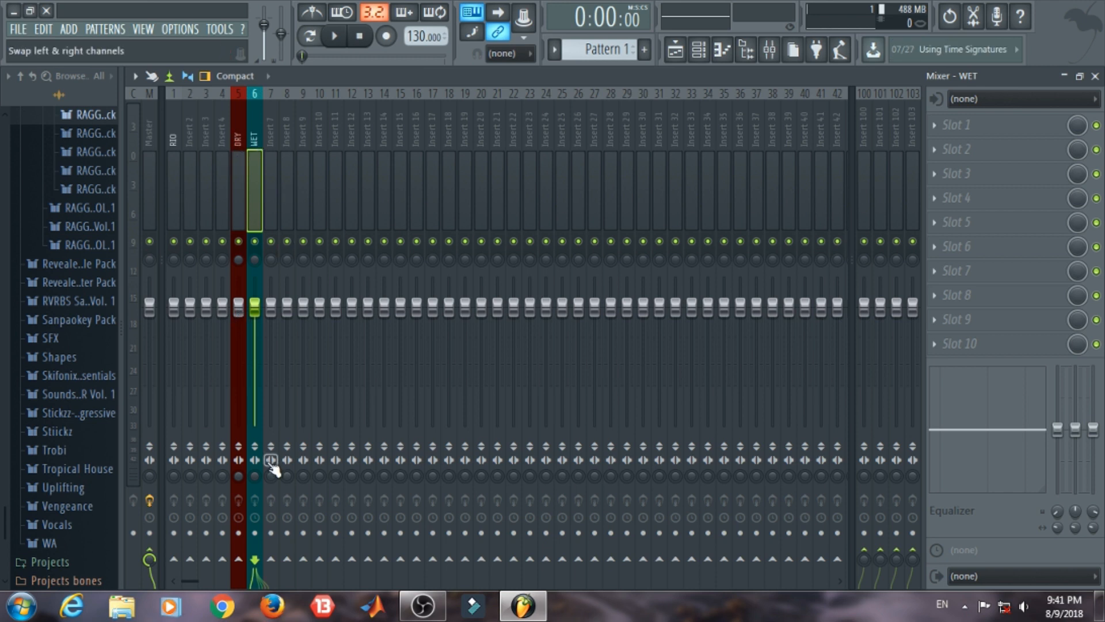
Step: Route the RIO mixer track to the DRY track
{"action": "left_click", "coordinate": [172, 178]}
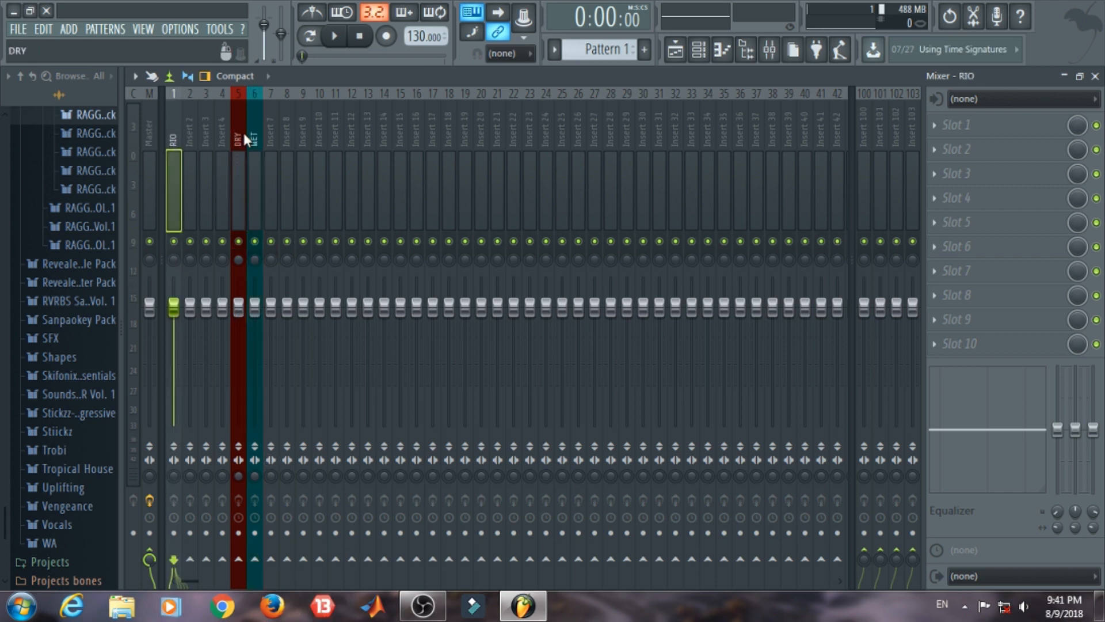
{"action": "right_click", "coordinate": [238, 558]}
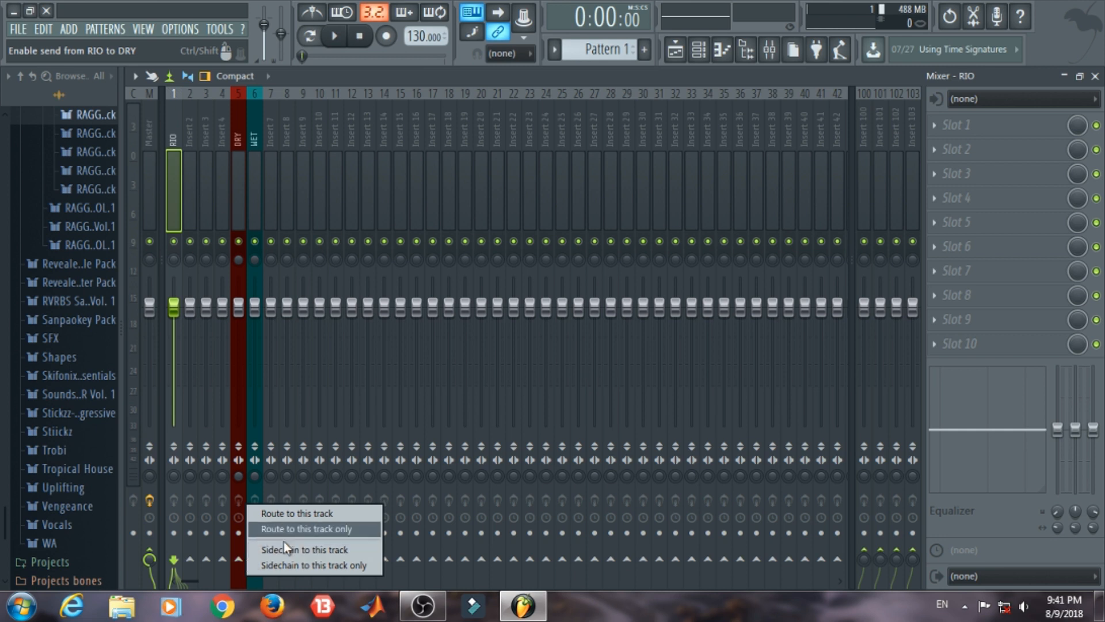
{"action": "left_click", "coordinate": [286, 518]}
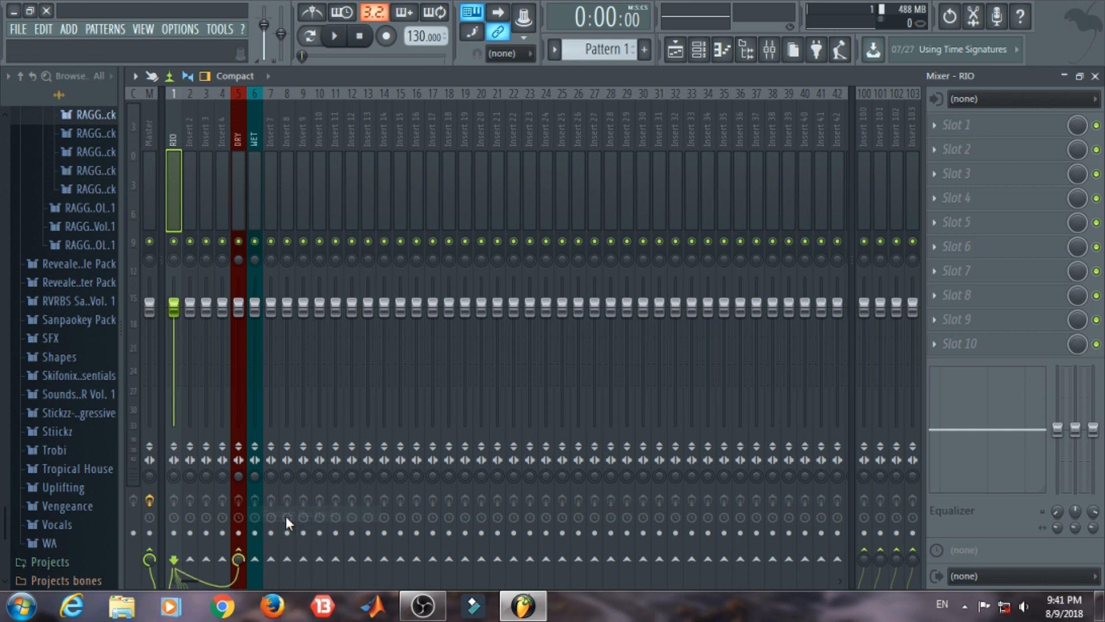
{"action": "left_click", "coordinate": [257, 130]}
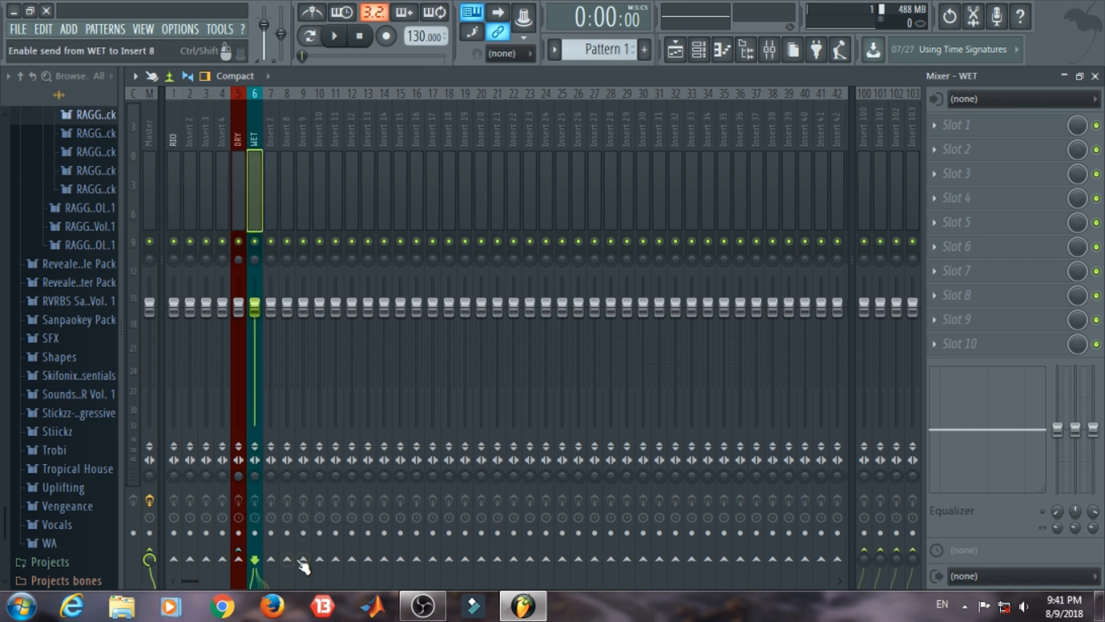
{"action": "right_click", "coordinate": [270, 561]}
{"action": "right_click", "coordinate": [255, 560]}
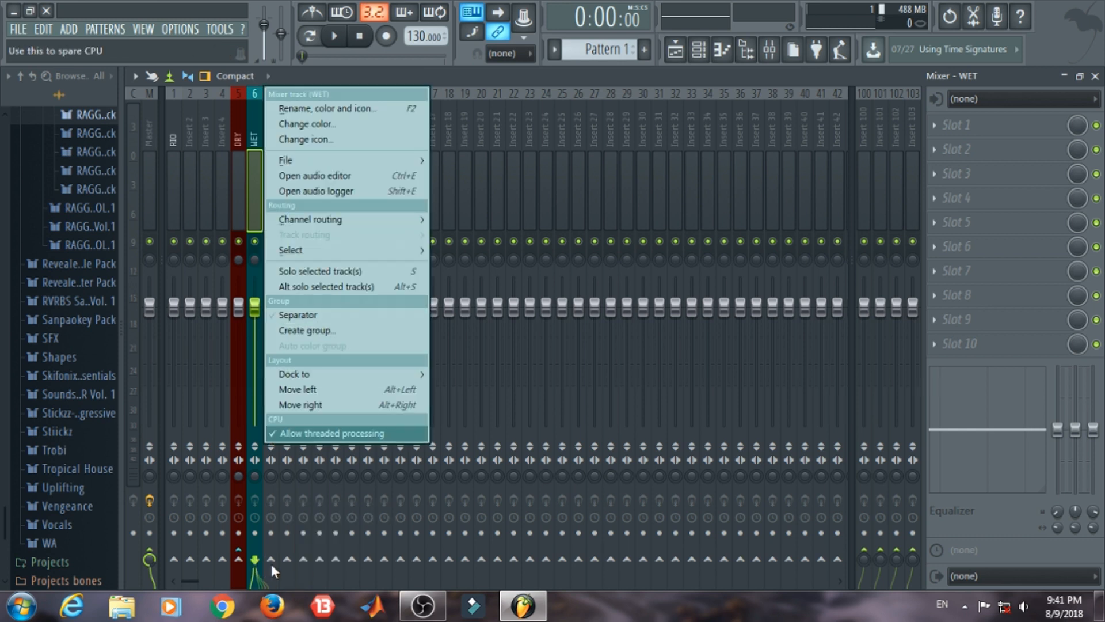
{"action": "left_click", "coordinate": [405, 74]}
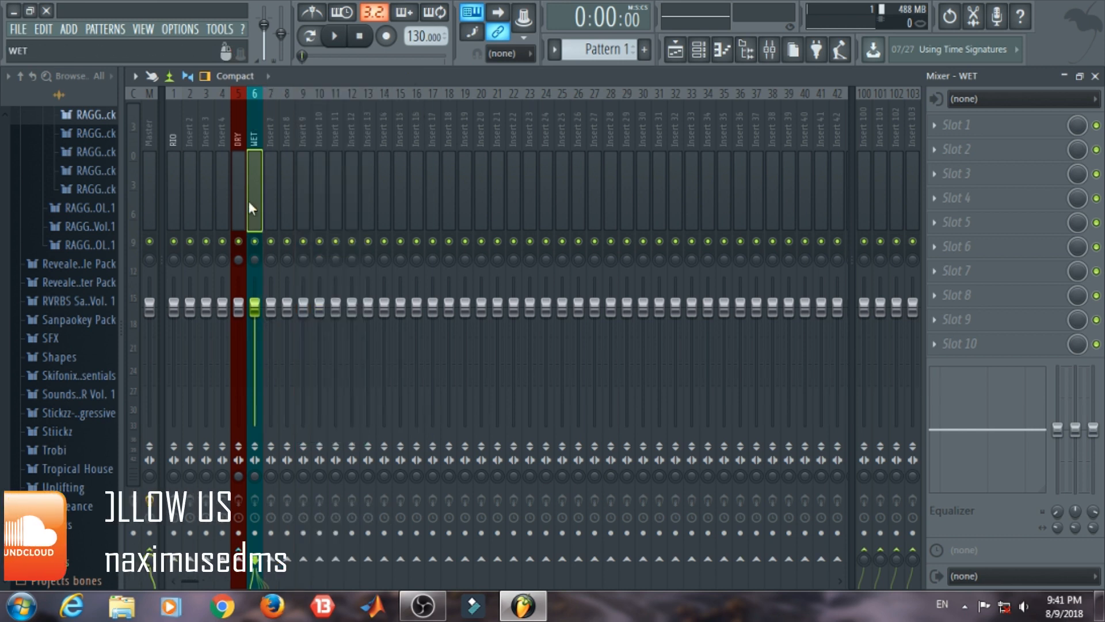
Step: Route the RIO mixer track to the WET track as well and disable its direct send to Master
{"action": "left_click", "coordinate": [174, 133]}
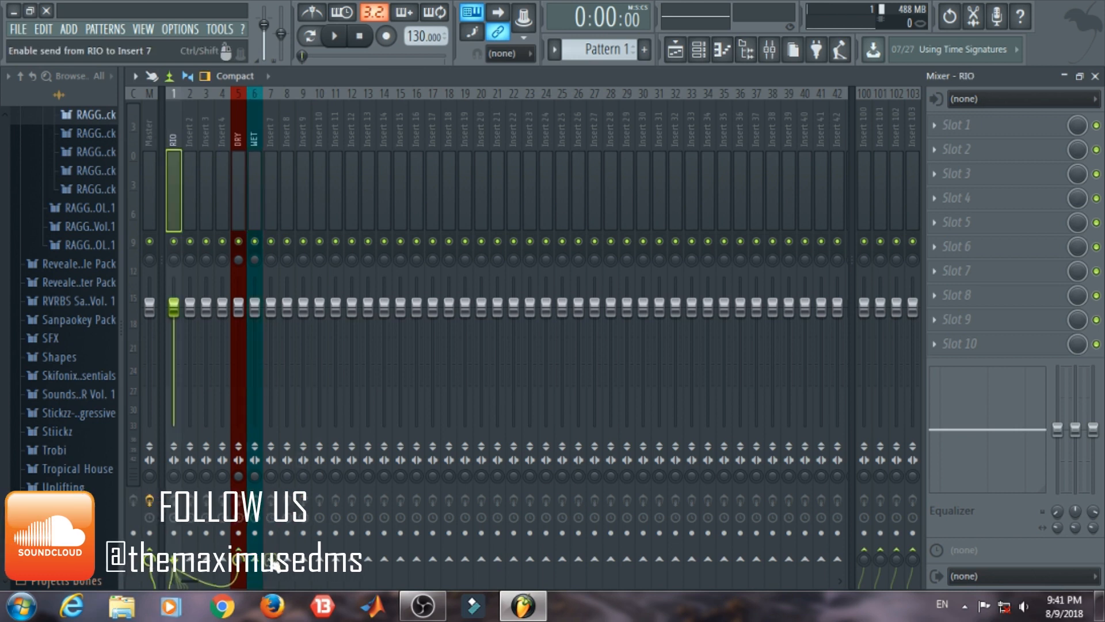
{"action": "right_click", "coordinate": [254, 558]}
{"action": "left_click", "coordinate": [296, 528]}
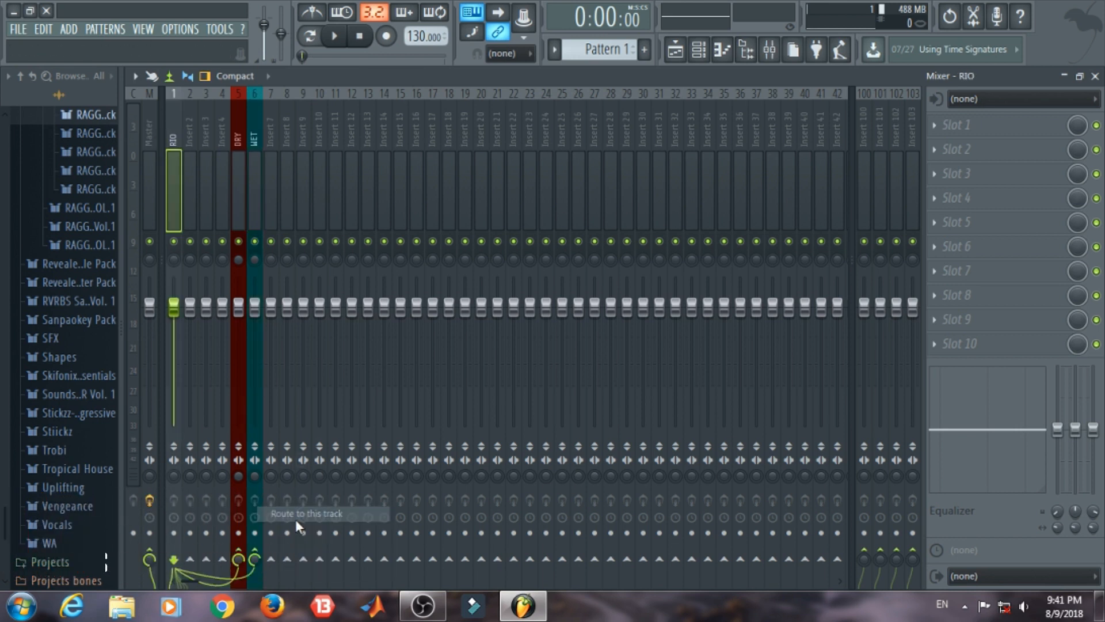
{"action": "left_click", "coordinate": [149, 559]}
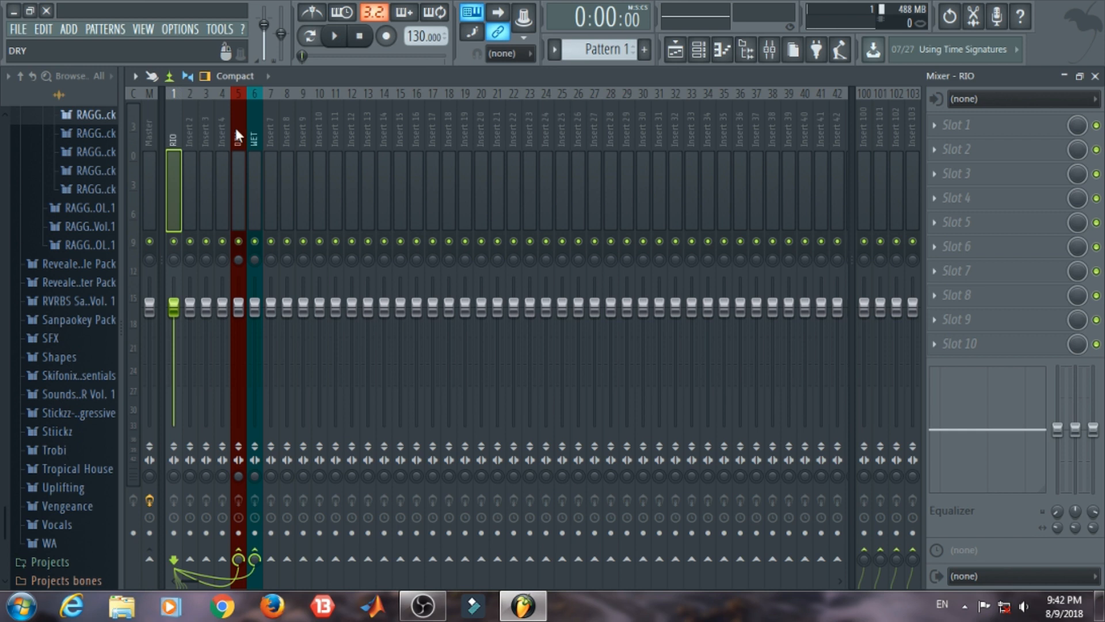
Step: Toggle the mute on the RIO mixer track and play the clip to check which of the DRY and WET tracks receive signal
{"action": "left_click", "coordinate": [255, 121]}
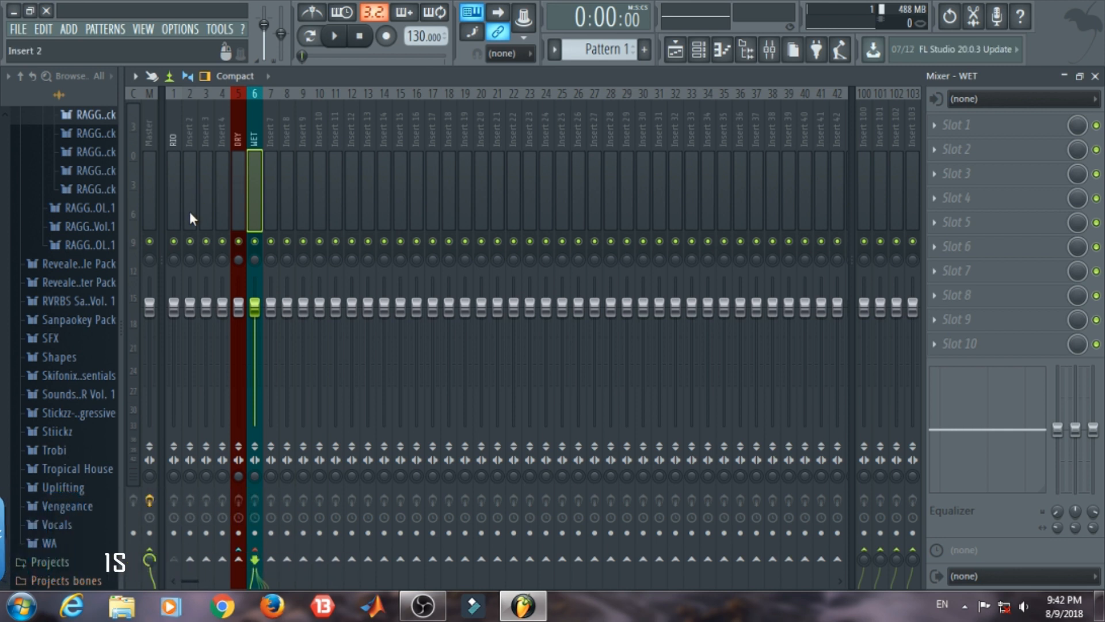
{"action": "left_click", "coordinate": [174, 241]}
{"action": "key", "text": "space"}
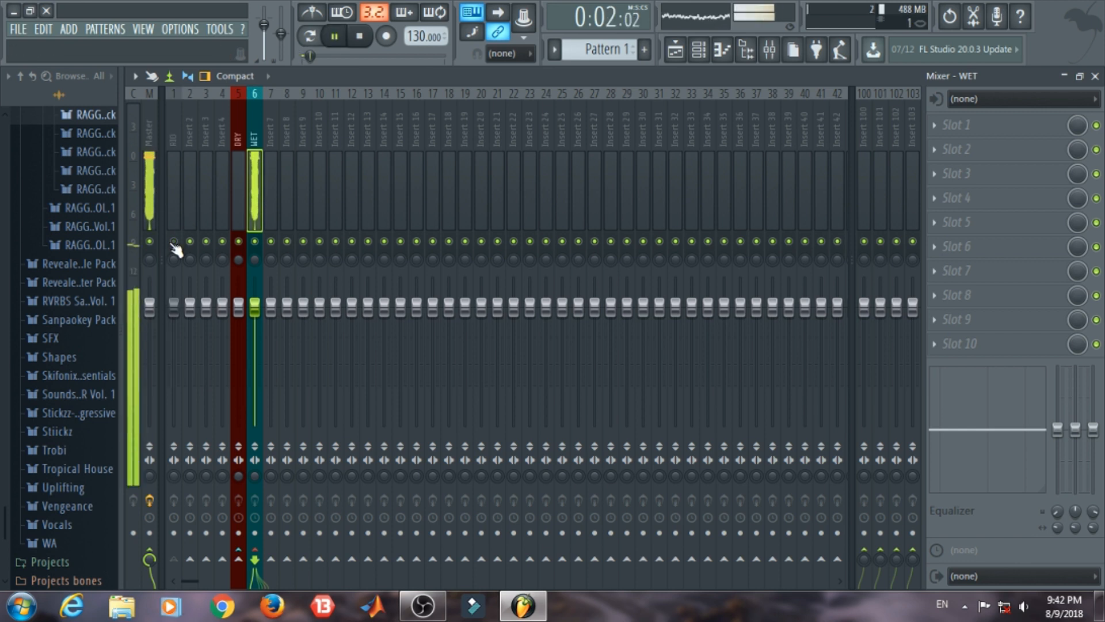
{"action": "left_click", "coordinate": [238, 113]}
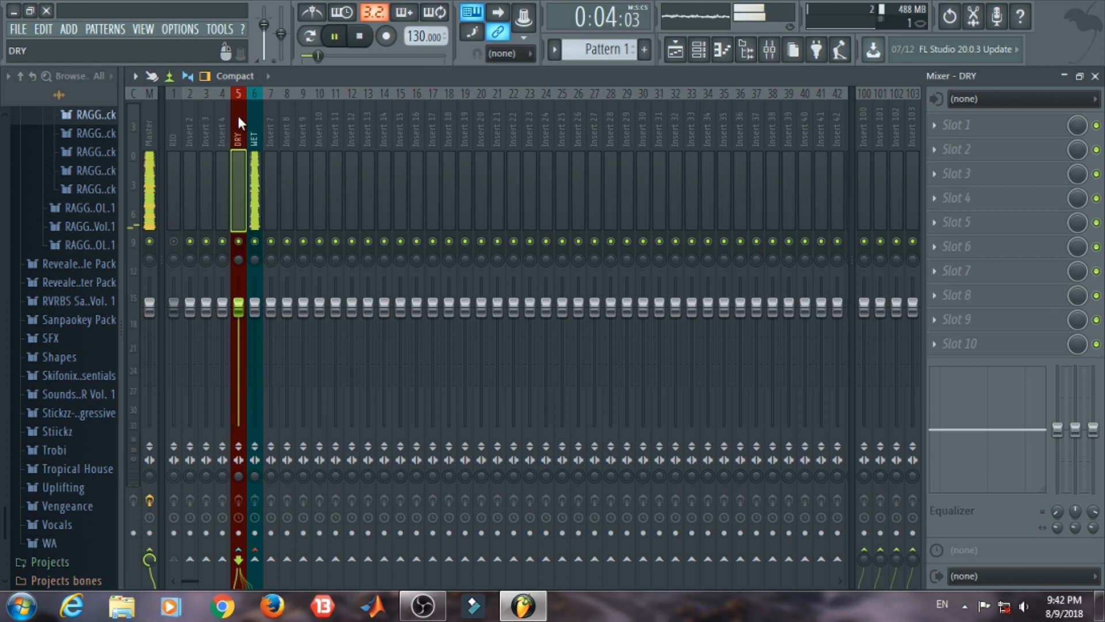
{"action": "left_click", "coordinate": [172, 241]}
{"action": "left_click", "coordinate": [172, 241]}
{"action": "key", "text": "space"}
{"action": "key", "text": "space"}
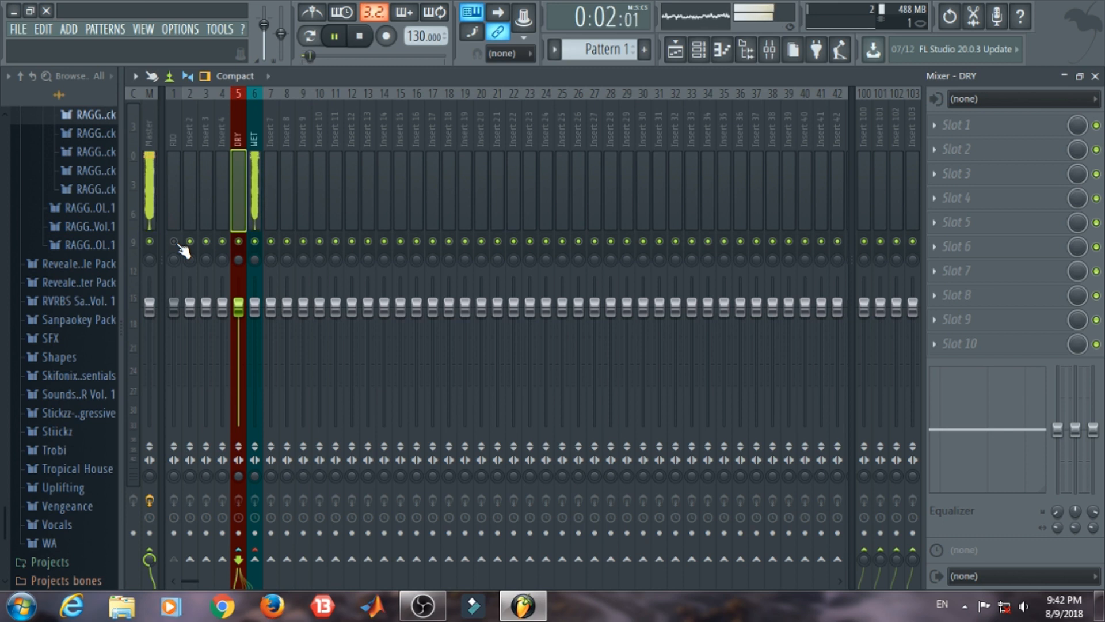
{"action": "key", "text": "space"}
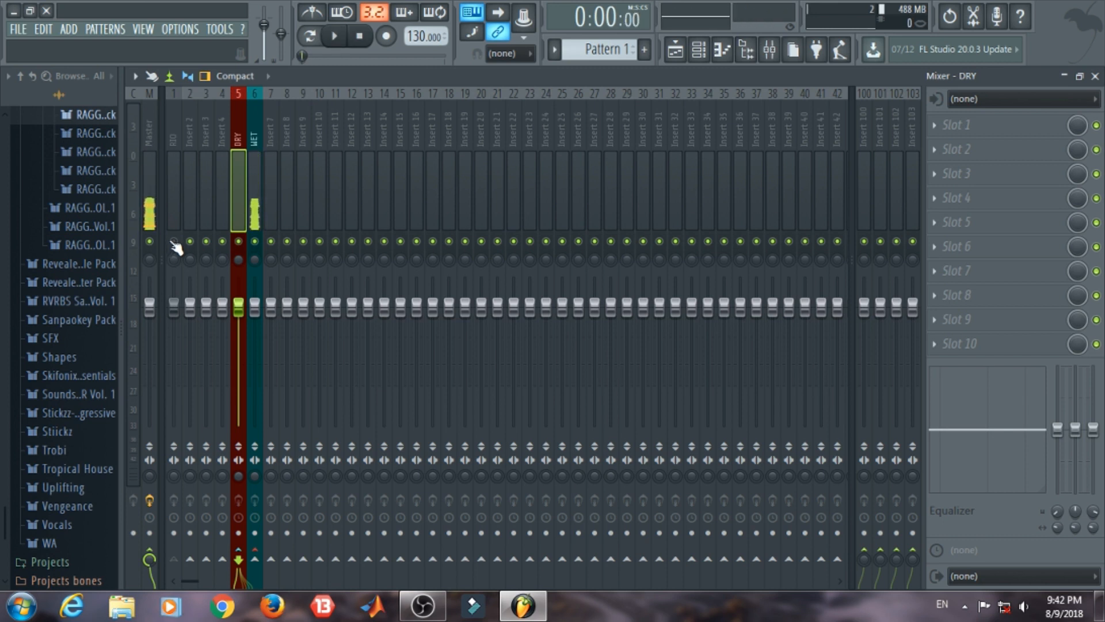
Step: Reassign the RIO channel to mixer track 1 in its channel settings, close them and return to the mixer
{"action": "left_click", "coordinate": [1095, 76]}
{"action": "scroll", "coordinate": [599, 219], "scroll_direction": "down", "scroll_amount": 1}
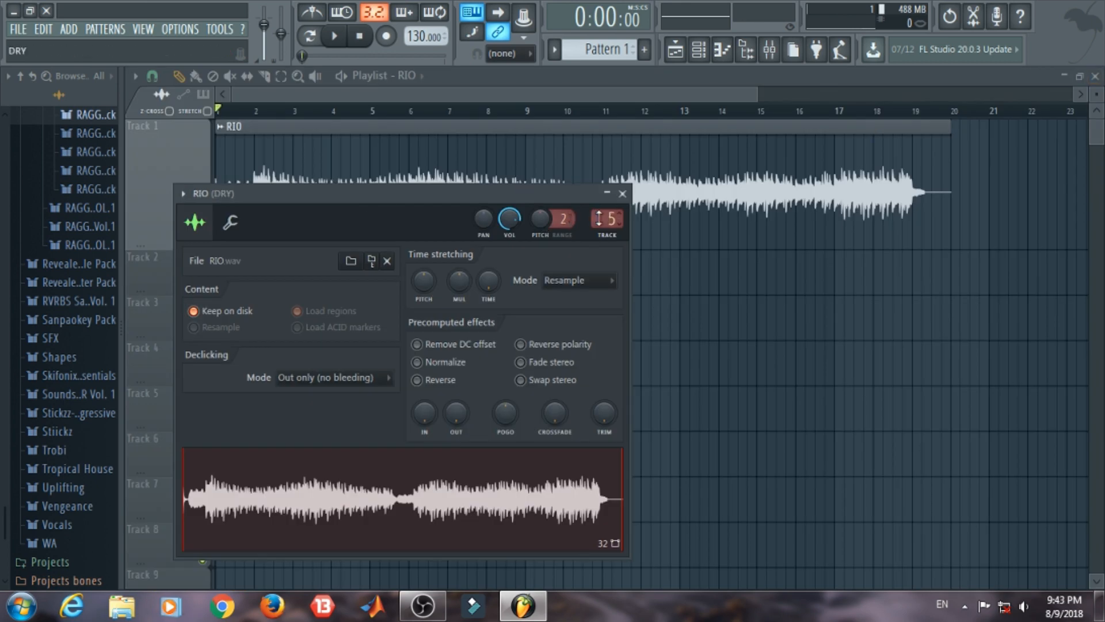
{"action": "scroll", "coordinate": [607, 219], "scroll_direction": "down", "scroll_amount": 1}
{"action": "left_click", "coordinate": [622, 194]}
{"action": "left_click", "coordinate": [769, 49]}
Step: Lower the RIO mixer track's volume to about -2.5 dB while the clip plays
{"action": "key", "text": "space"}
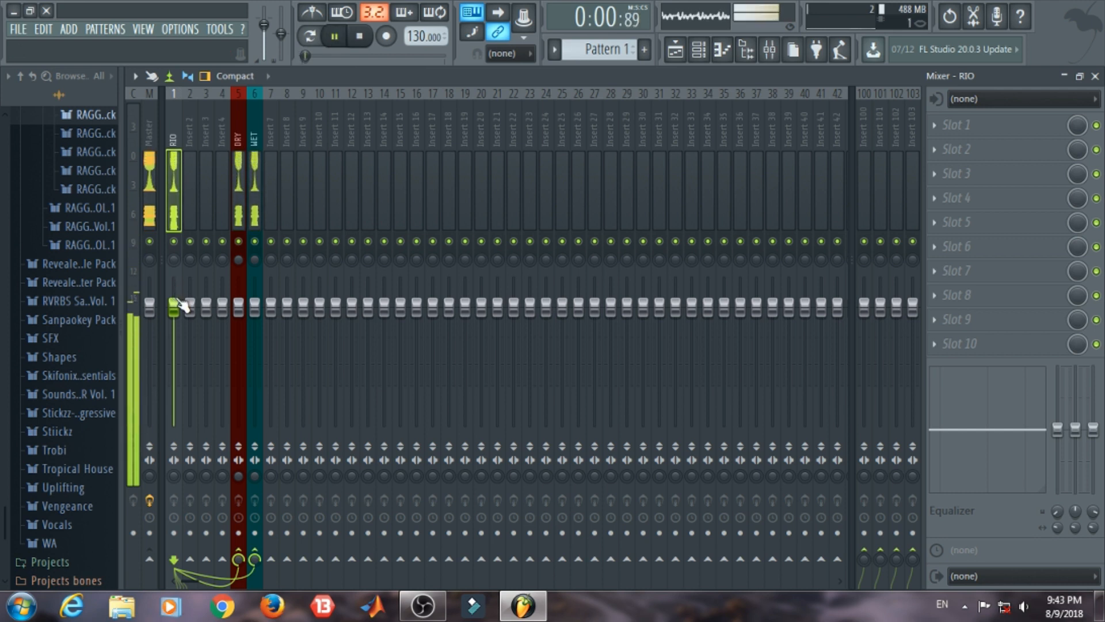
{"action": "mouse_move", "coordinate": [178, 306]}
{"action": "left_mouse_down"}
{"action": "mouse_move", "coordinate": [173, 328]}
{"action": "mouse_move", "coordinate": [173, 319]}
{"action": "left_mouse_up"}
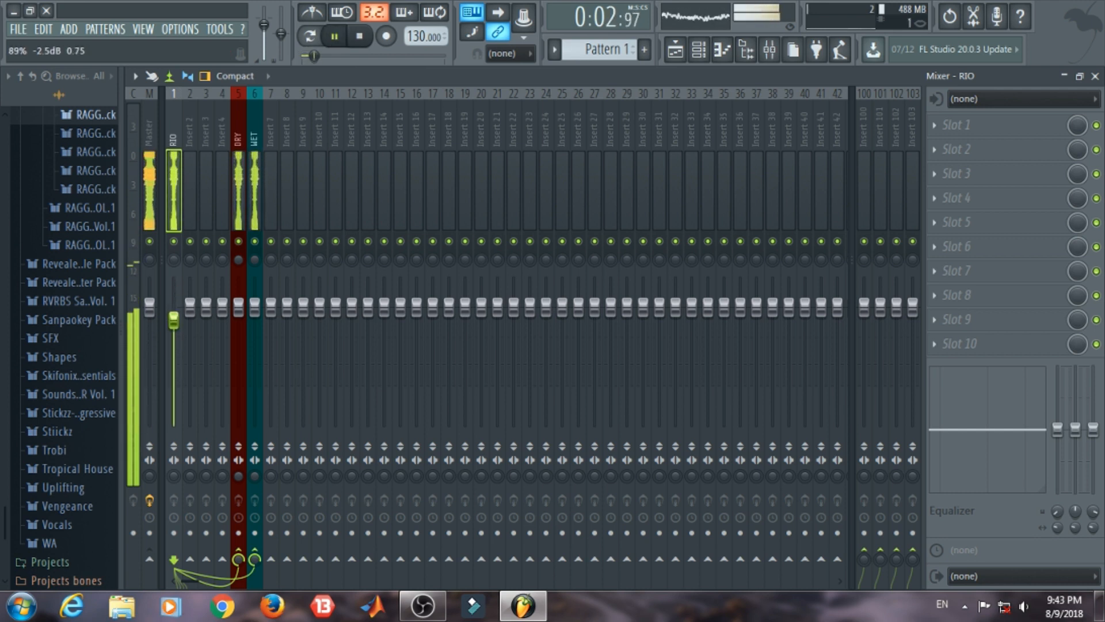
{"action": "key", "text": "space"}
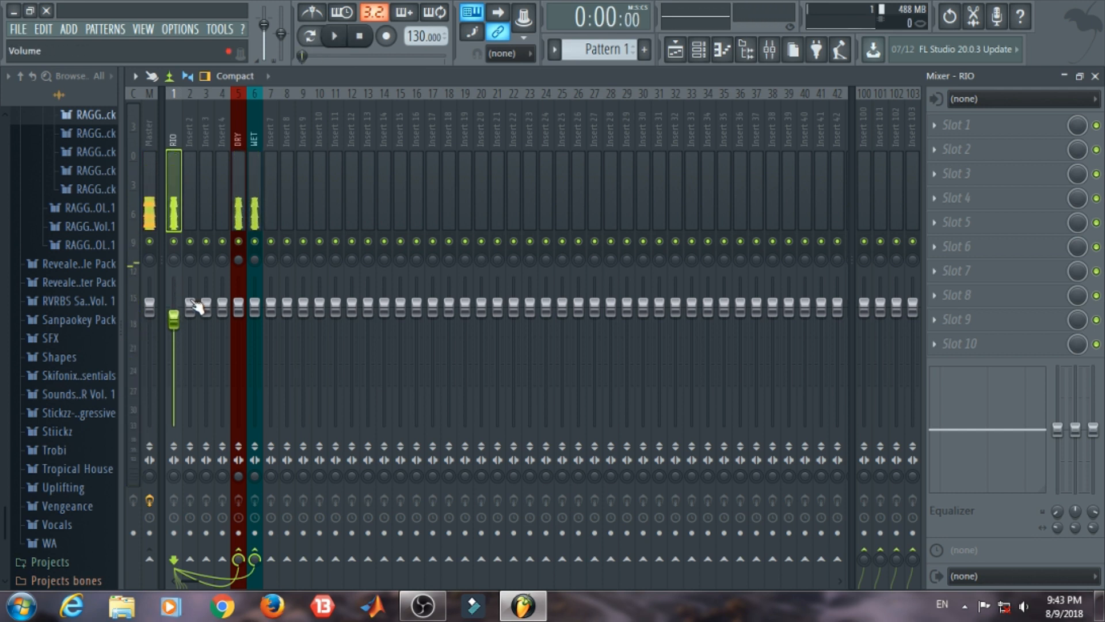
Step: Mute the RIO track, start playback and unmute it to check how its signal feeds DRY and WET
{"action": "left_click", "coordinate": [175, 242]}
{"action": "key", "text": "space"}
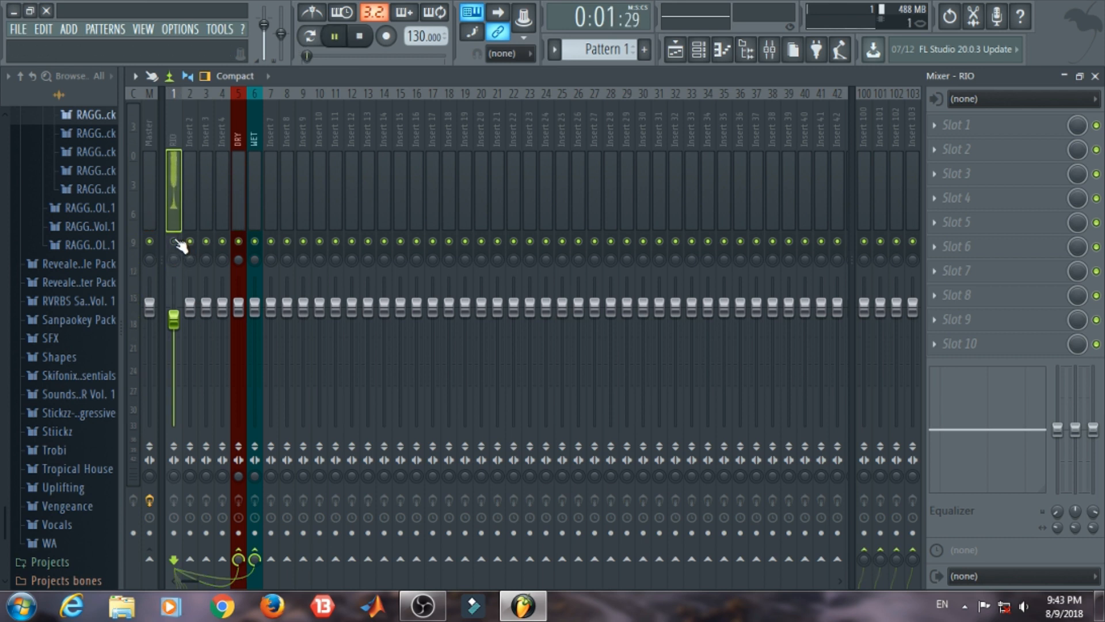
{"action": "left_click", "coordinate": [174, 242]}
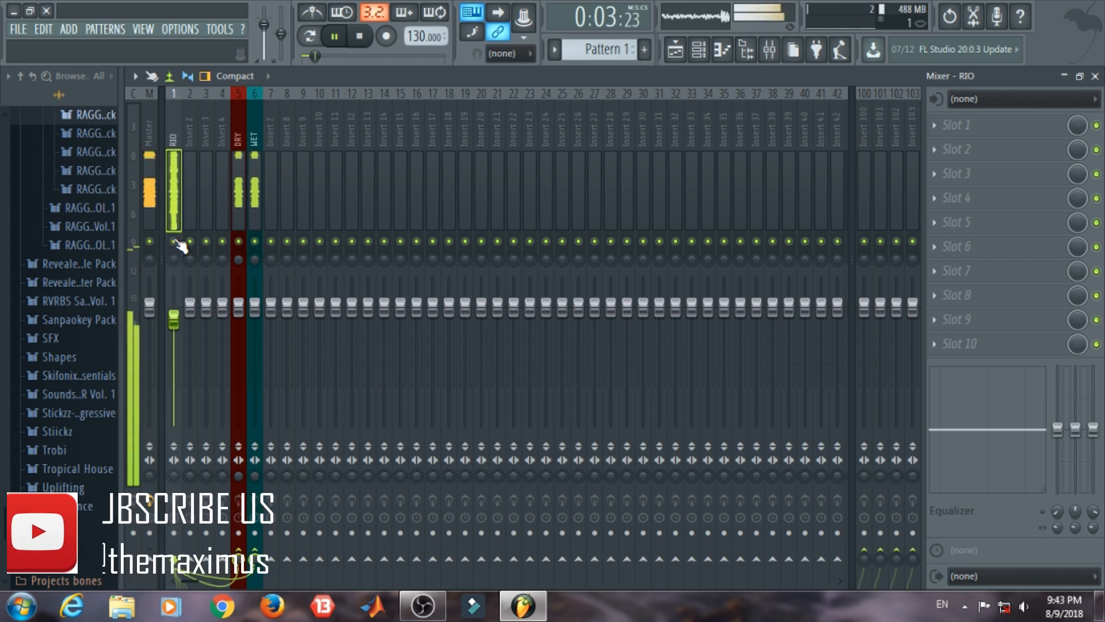
{"action": "key", "text": "space"}
Step: Lower the RIO mixer track's volume further, to slightly below -4.9 dB, and play the clip to check the level
{"action": "mouse_move", "coordinate": [181, 327]}
{"action": "left_mouse_down"}
{"action": "mouse_move", "coordinate": [174, 419]}
{"action": "mouse_move", "coordinate": [173, 341]}
{"action": "left_mouse_up"}
{"action": "key", "text": "space"}
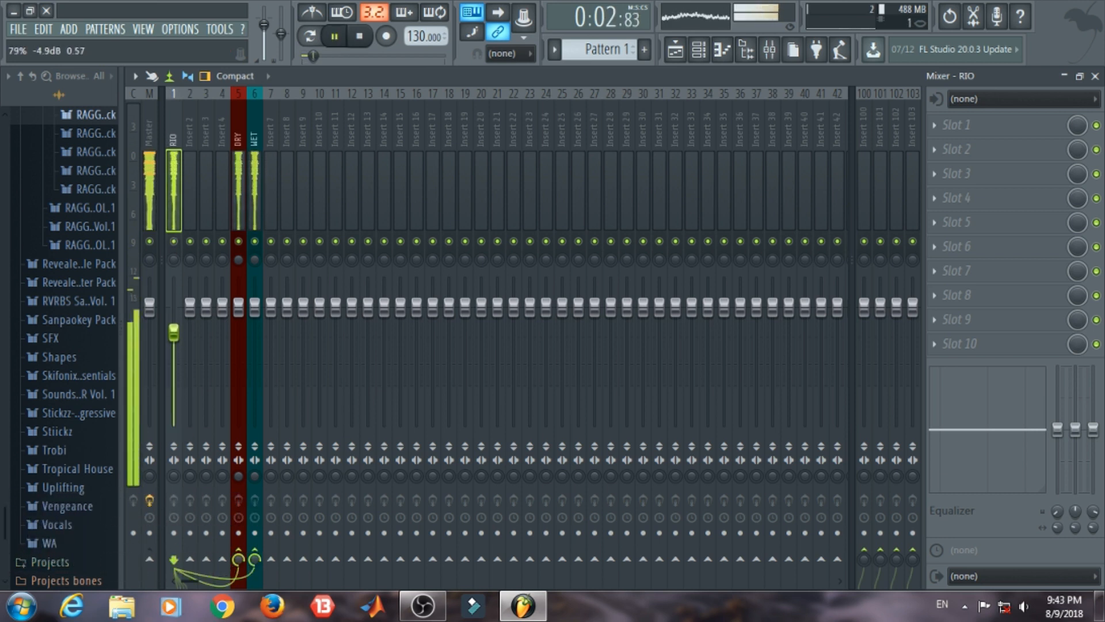
{"action": "key", "text": "space"}
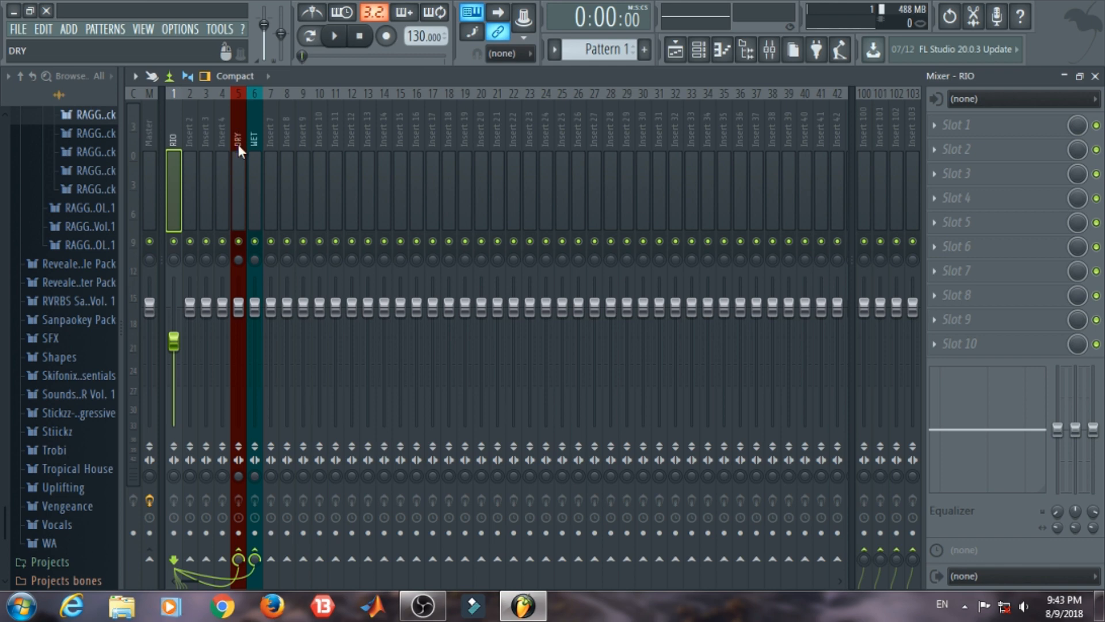
Step: Load Fruity Compressor into effect slot 1 of the WET mixer track
{"action": "left_click", "coordinate": [254, 129]}
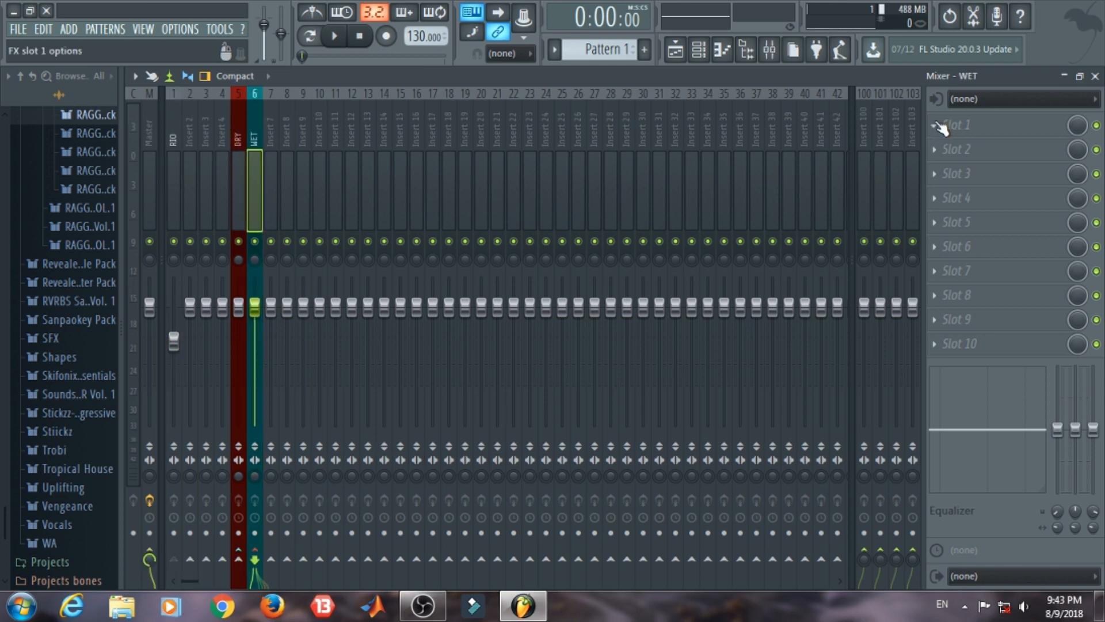
{"action": "left_click", "coordinate": [943, 125]}
{"action": "left_click", "coordinate": [764, 380]}
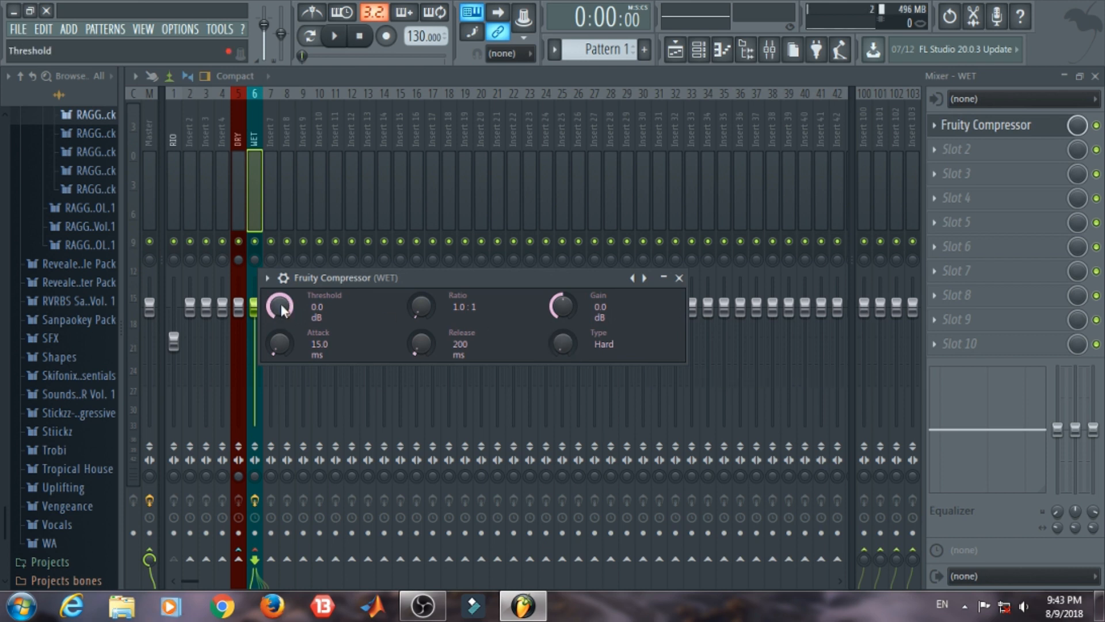
Step: Set the WET compressor's threshold to about -18.6 dB, ratio to 4.0:1 and gain to 0.2 dB
{"action": "left_click_drag", "start_coordinate": [281, 311], "coordinate": [280, 362]}
{"action": "left_click", "coordinate": [281, 275]}
{"action": "left_click", "coordinate": [283, 277]}
{"action": "left_click_drag", "start_coordinate": [280, 306], "coordinate": [280, 296]}
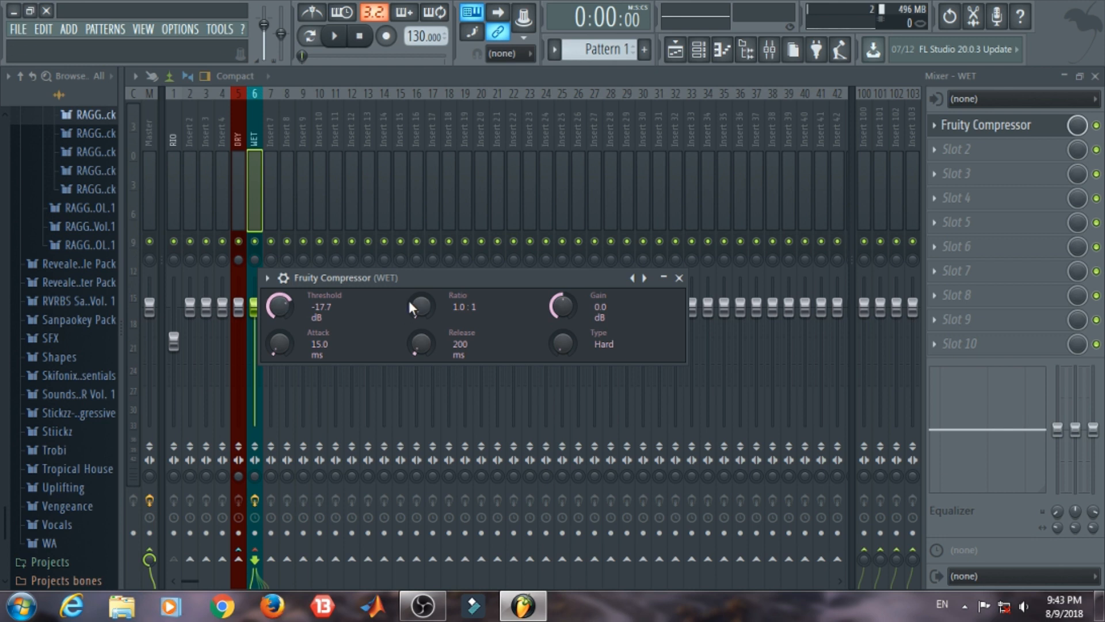
{"action": "left_click_drag", "start_coordinate": [421, 307], "coordinate": [421, 291]}
{"action": "left_click_drag", "start_coordinate": [311, 303], "coordinate": [282, 314]}
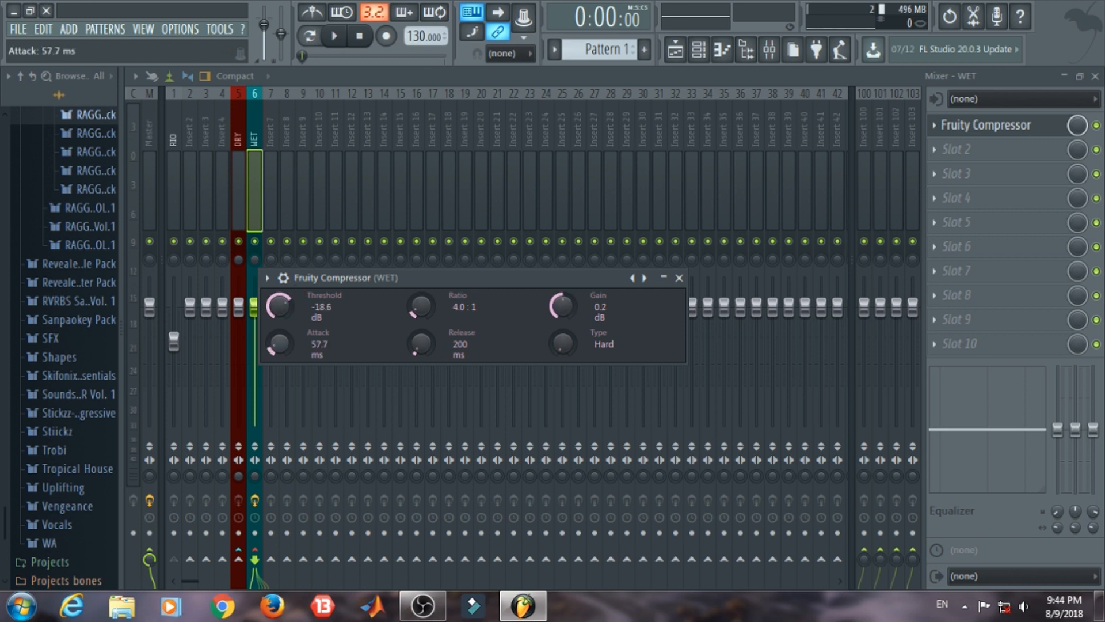
Step: Set the WET compressor's attack to about 69.2 ms, release to 617 ms and type to Soft, and play the clip
{"action": "left_click_drag", "start_coordinate": [285, 348], "coordinate": [286, 341]}
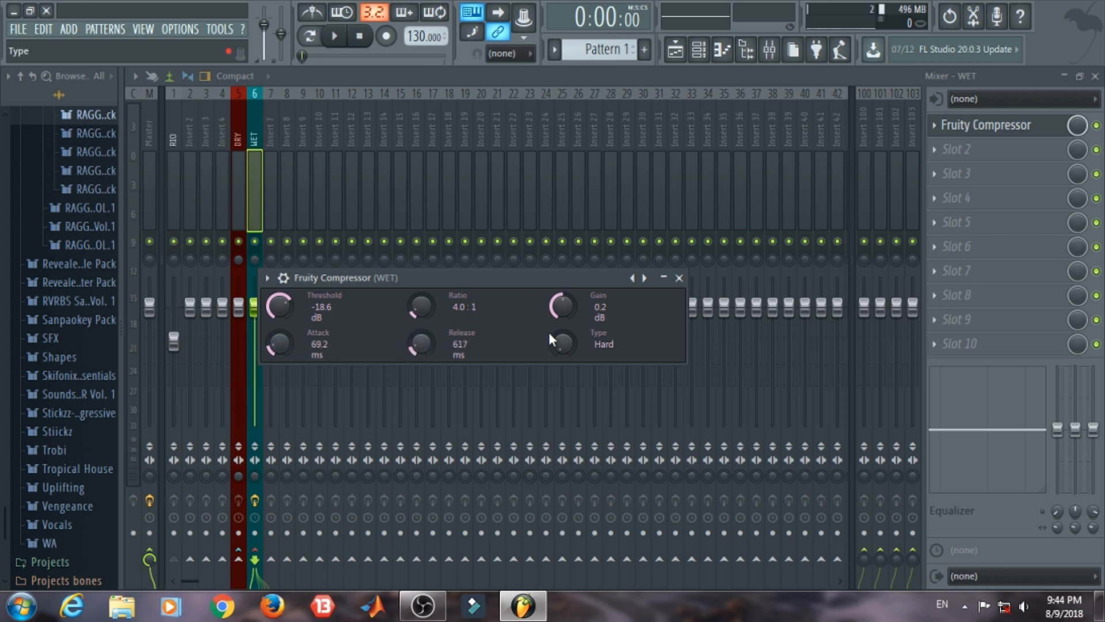
{"action": "left_click", "coordinate": [564, 343]}
{"action": "left_click_drag", "start_coordinate": [564, 343], "coordinate": [564, 332]}
{"action": "left_click_drag", "start_coordinate": [564, 339], "coordinate": [564, 334]}
{"action": "key", "text": "space"}
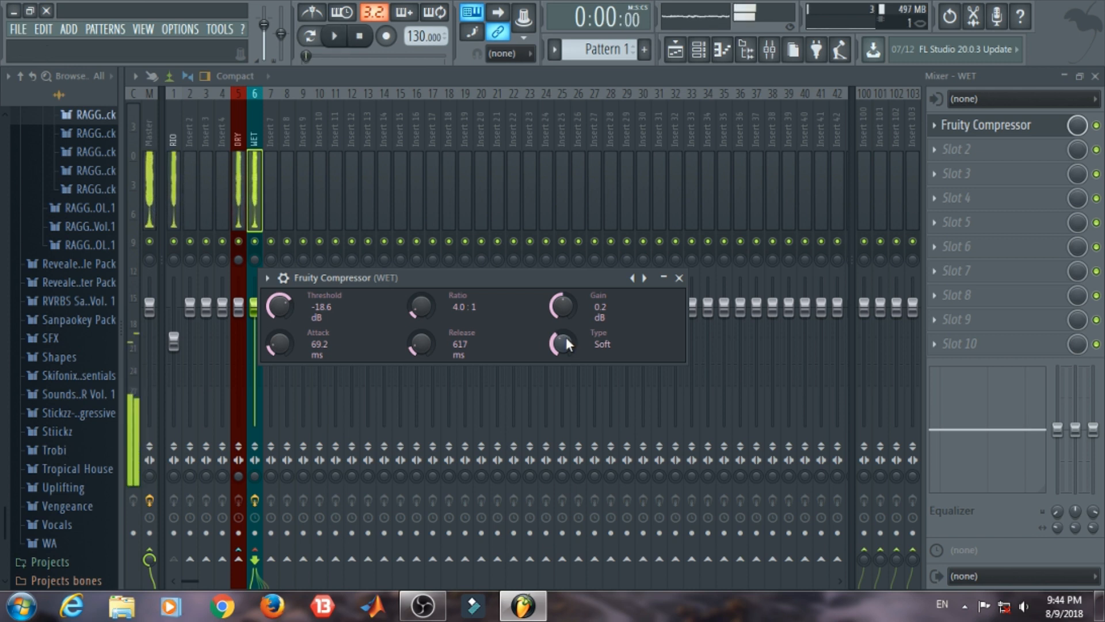
Step: Set the WET compressor's threshold to about -27.3 dB, ratio to 3.5:1 and type to Hard, and play the clip
{"action": "left_click_drag", "start_coordinate": [281, 307], "coordinate": [337, 297]}
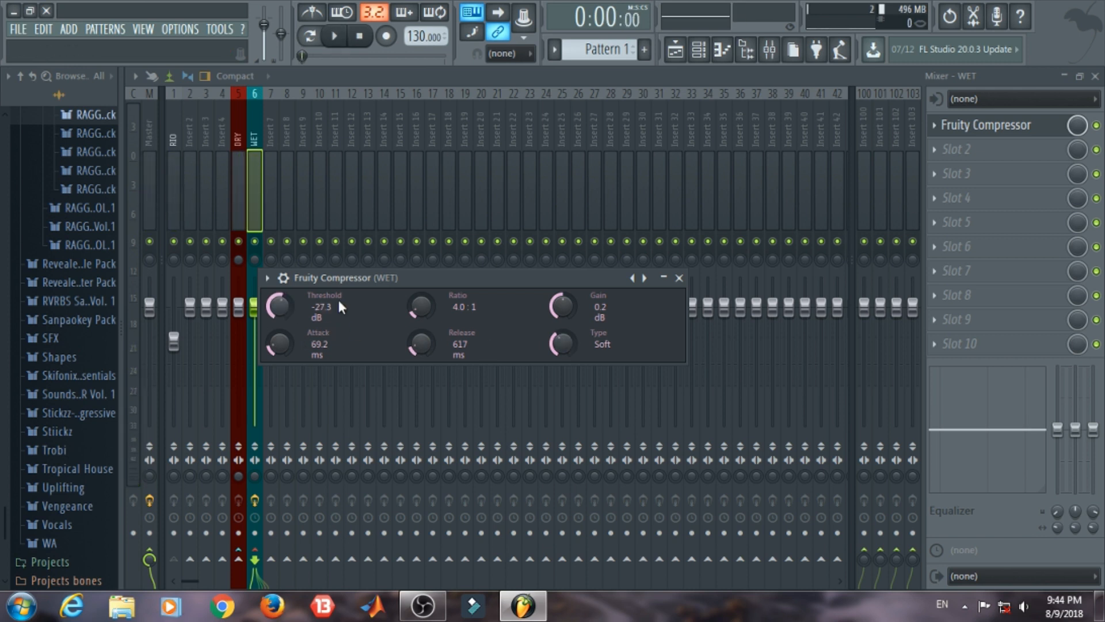
{"action": "left_click_drag", "start_coordinate": [565, 346], "coordinate": [564, 352]}
{"action": "key", "text": "space"}
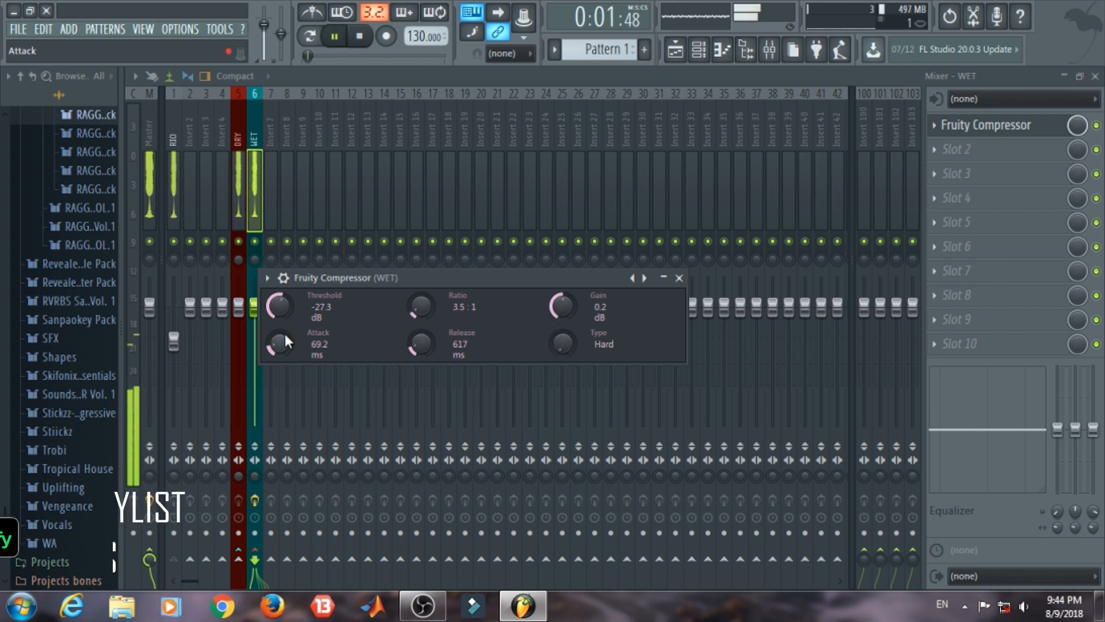
Step: Mute the DRY track to hear the WET track alone, reopen the WET compressor and stop playback
{"action": "left_click", "coordinate": [239, 241]}
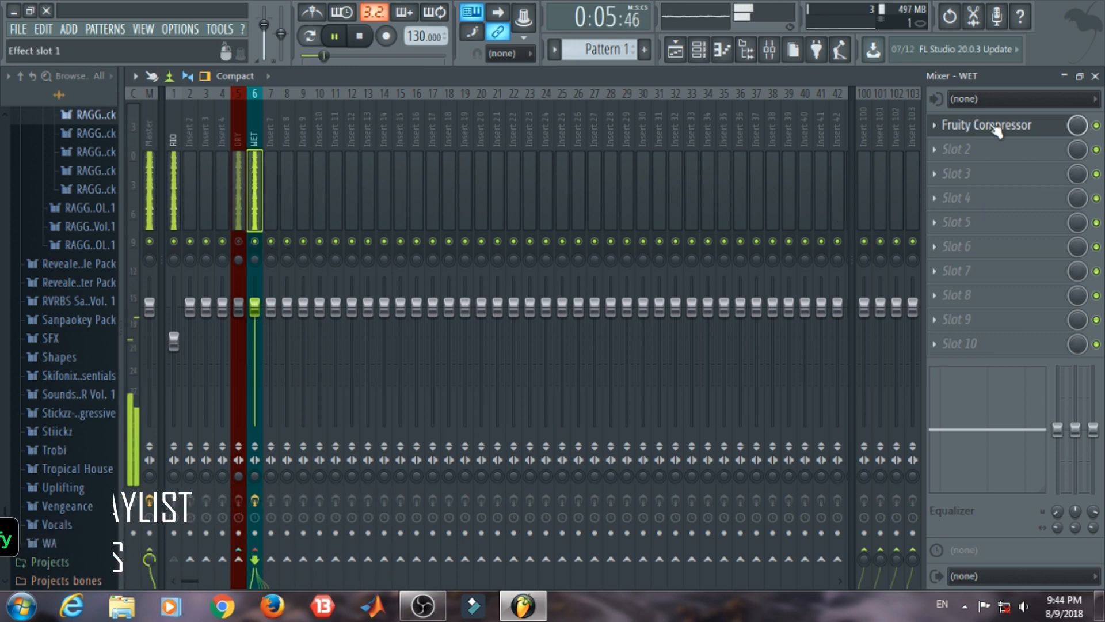
{"action": "left_click", "coordinate": [971, 127]}
{"action": "key", "text": "space"}
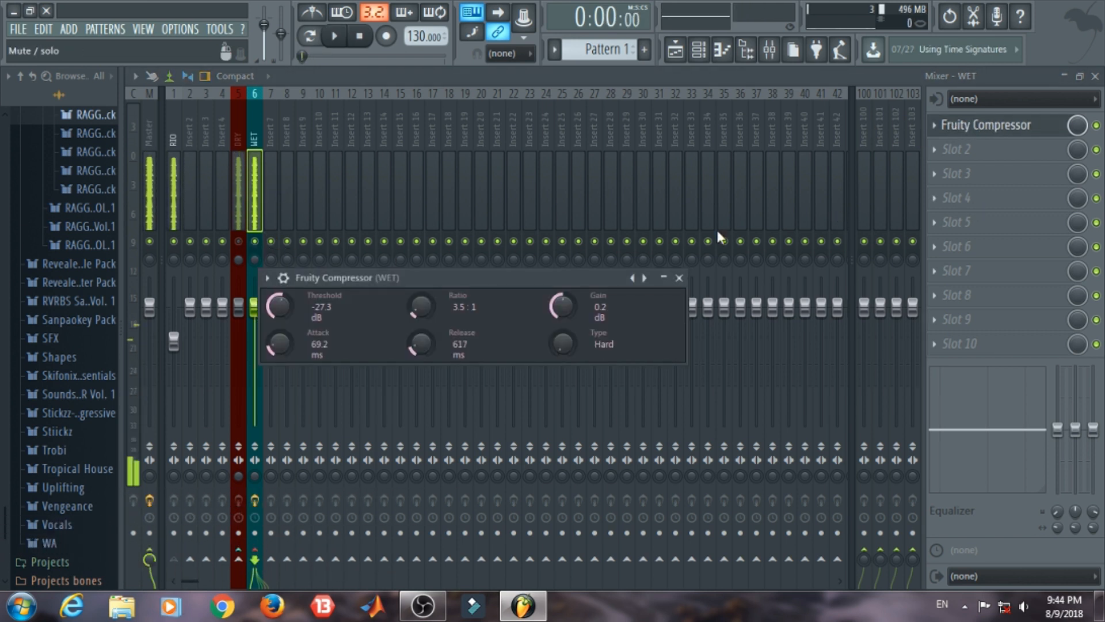
Step: Load the preset listed directly below Master2 into the WET compressor, play the clip and close the compressor window
{"action": "right_click", "coordinate": [644, 277]}
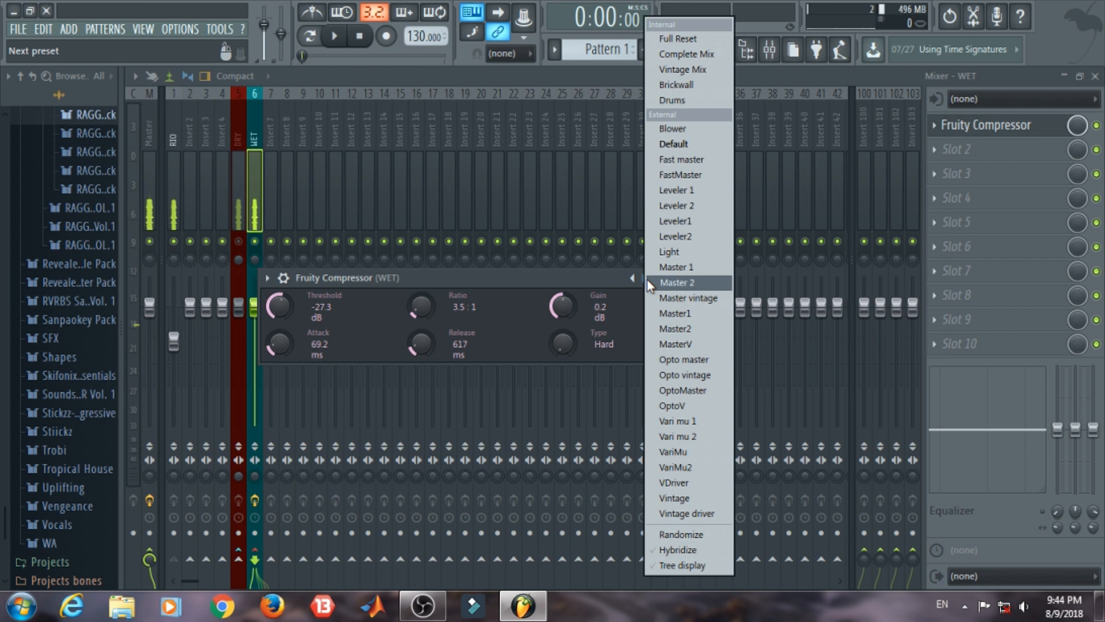
{"action": "left_click", "coordinate": [683, 340]}
{"action": "key", "text": "space"}
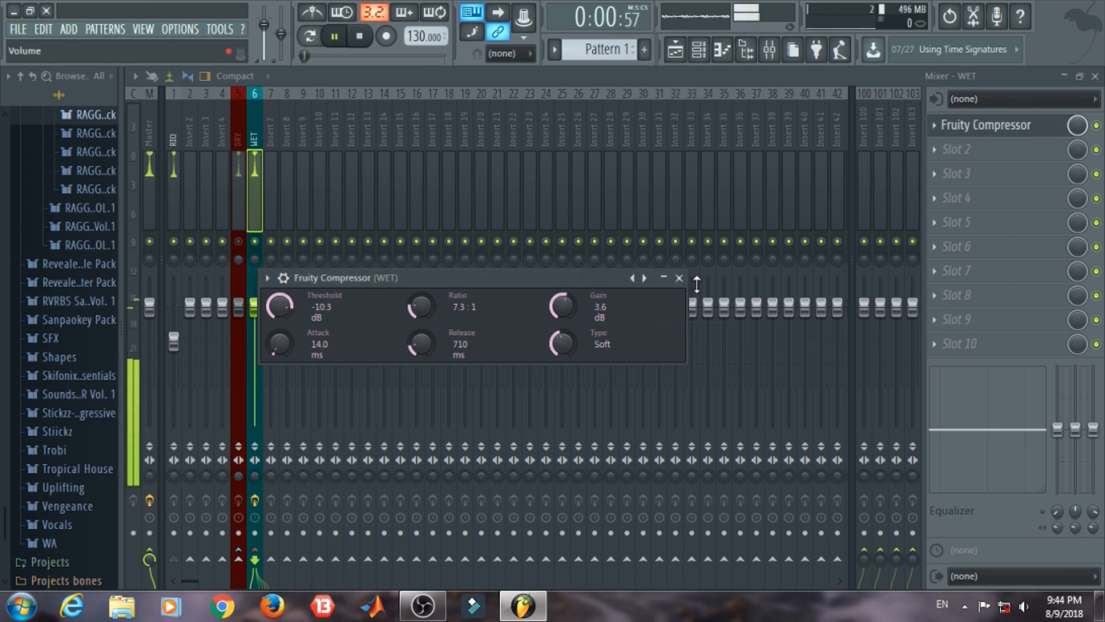
{"action": "left_click", "coordinate": [679, 278]}
Step: Unmute the DRY track, briefly mute the WET track for comparison, and play the clip with both tracks active
{"action": "left_click", "coordinate": [238, 240]}
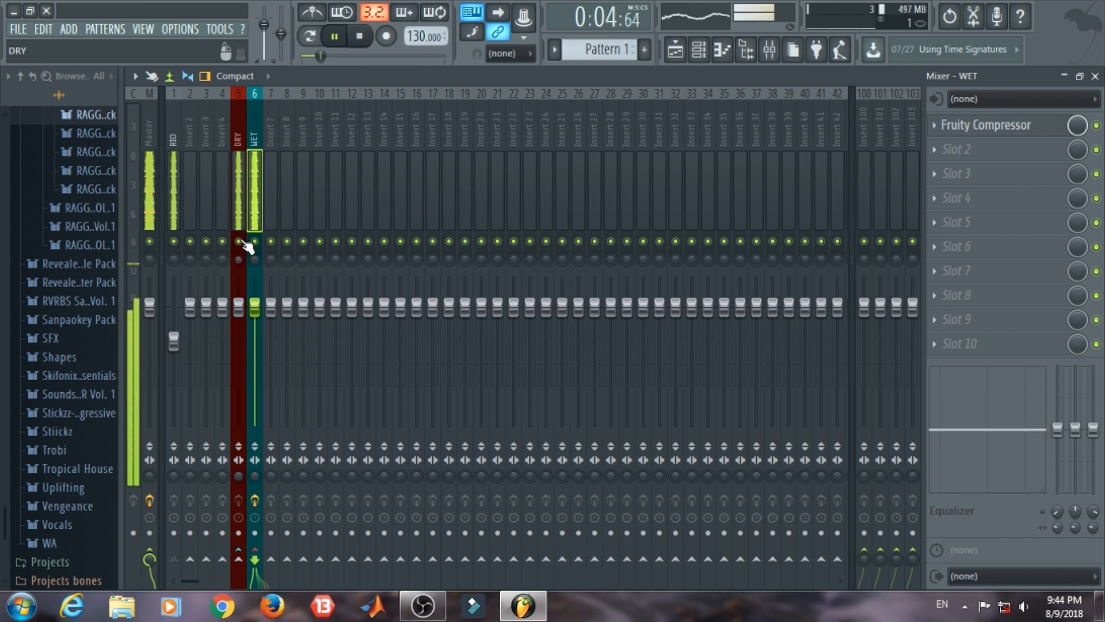
{"action": "left_click", "coordinate": [254, 241]}
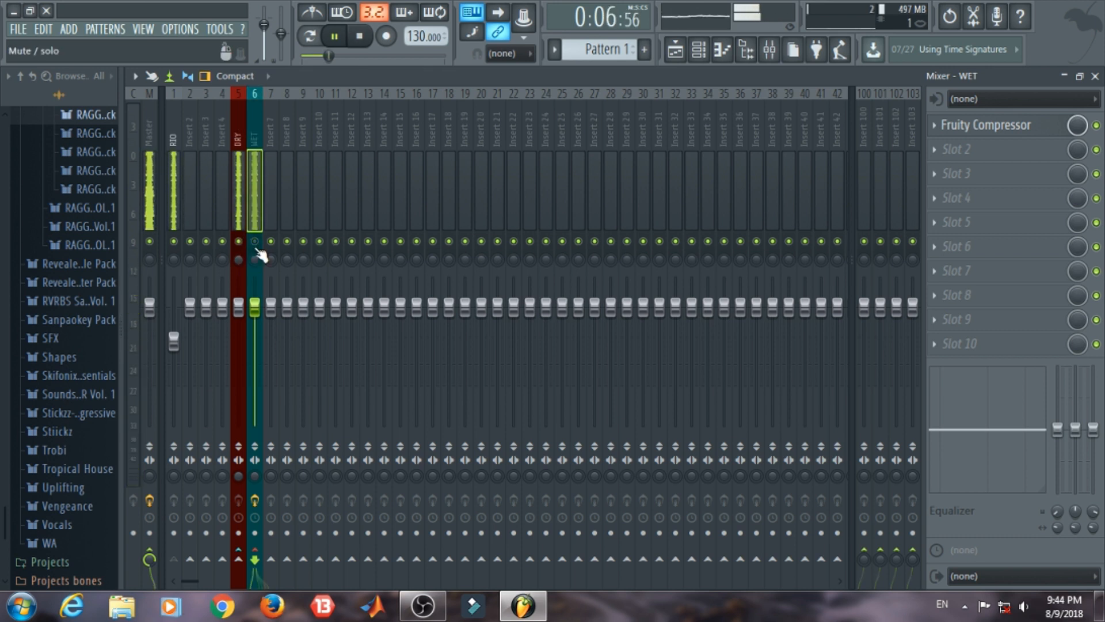
{"action": "left_click", "coordinate": [255, 241]}
{"action": "key", "text": "space"}
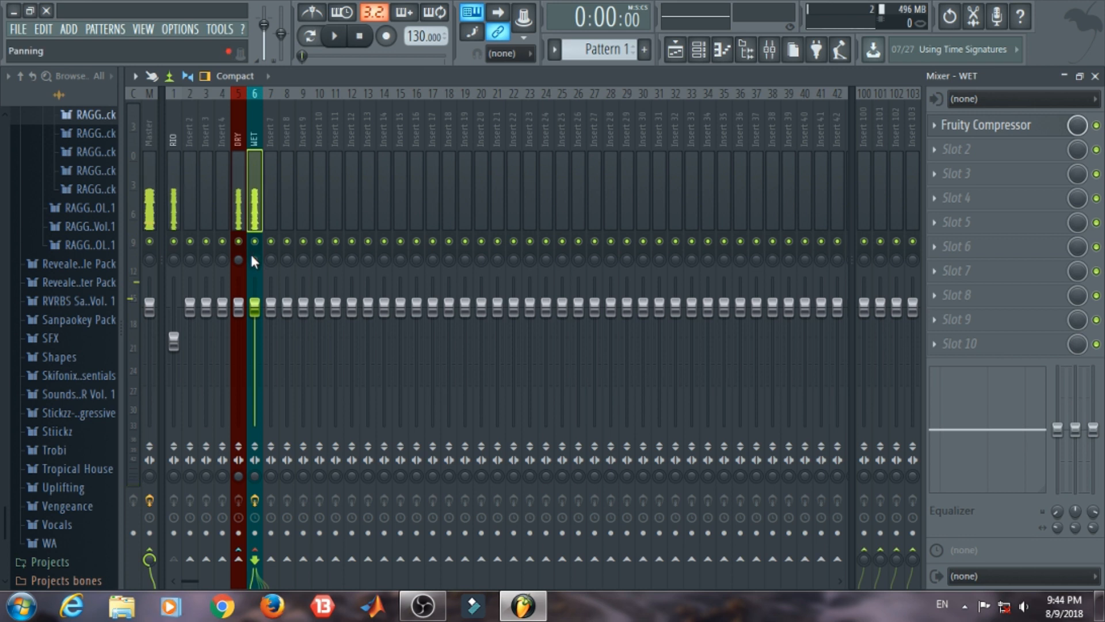
{"action": "key", "text": "space"}
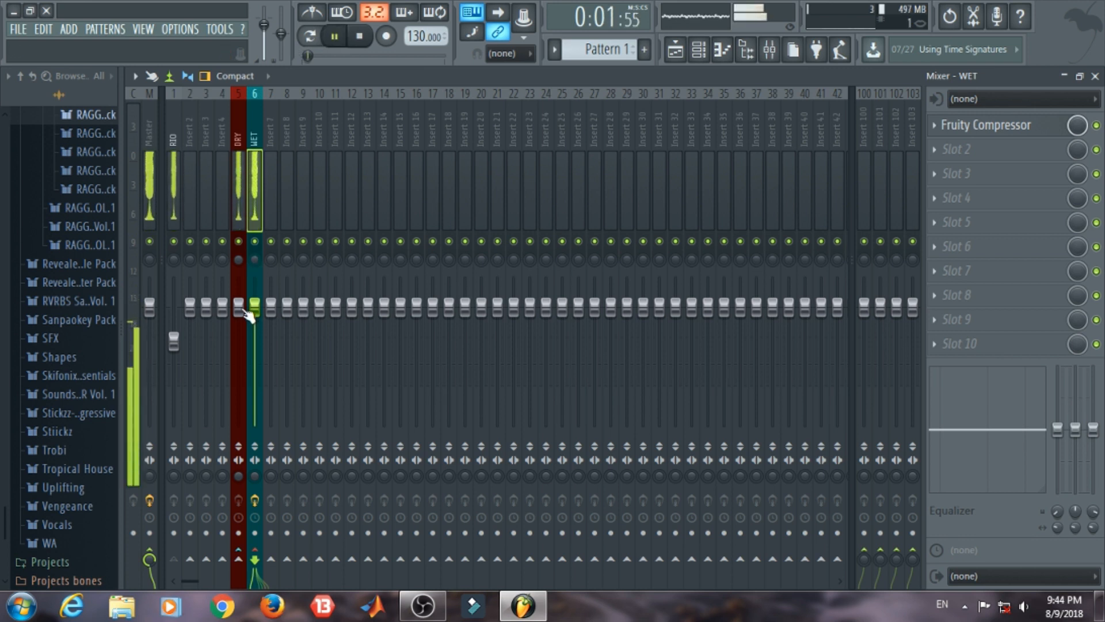
{"action": "key", "text": "space"}
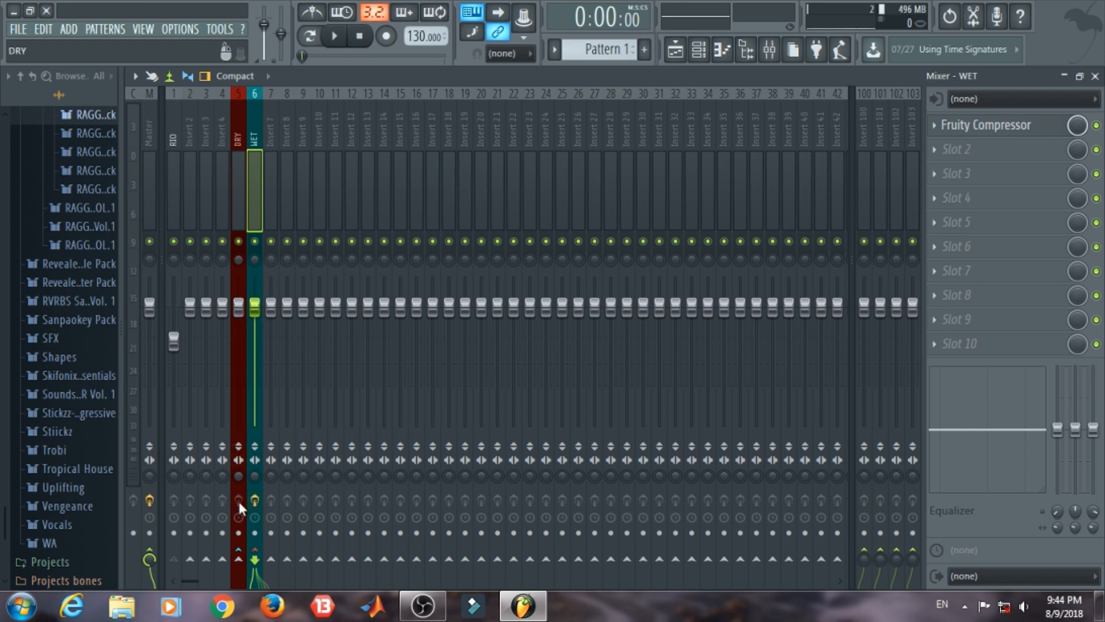
Step: Balance the two parallel tracks during playback, setting the DRY volume to about -11.3 dB and the WET volume to about -0.2 dB
{"action": "left_click", "coordinate": [171, 133]}
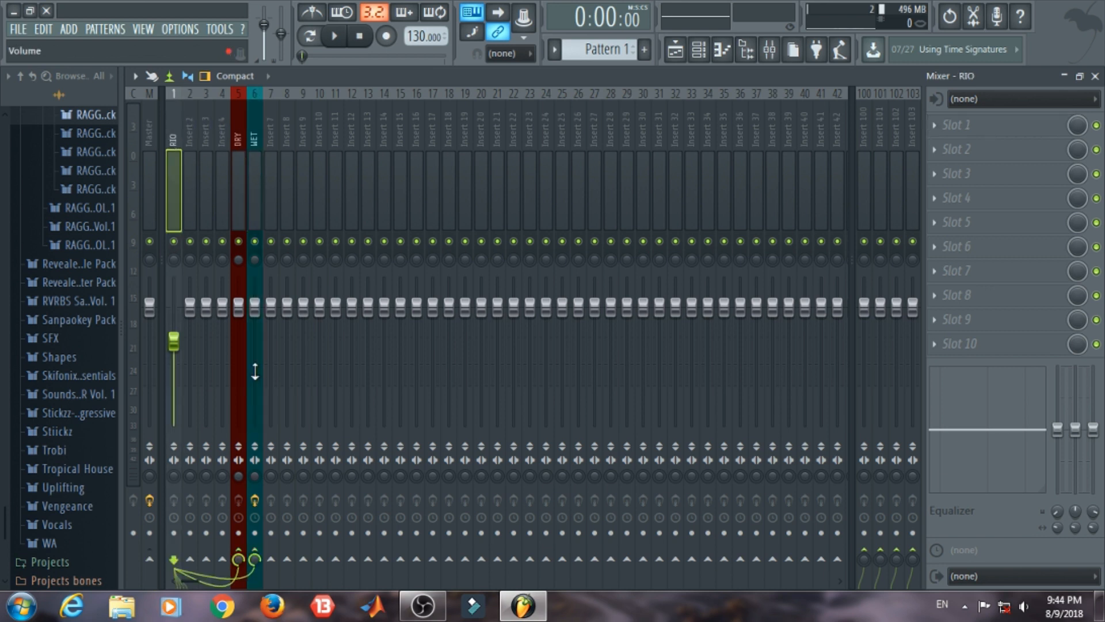
{"action": "left_click_drag", "start_coordinate": [241, 303], "coordinate": [239, 380]}
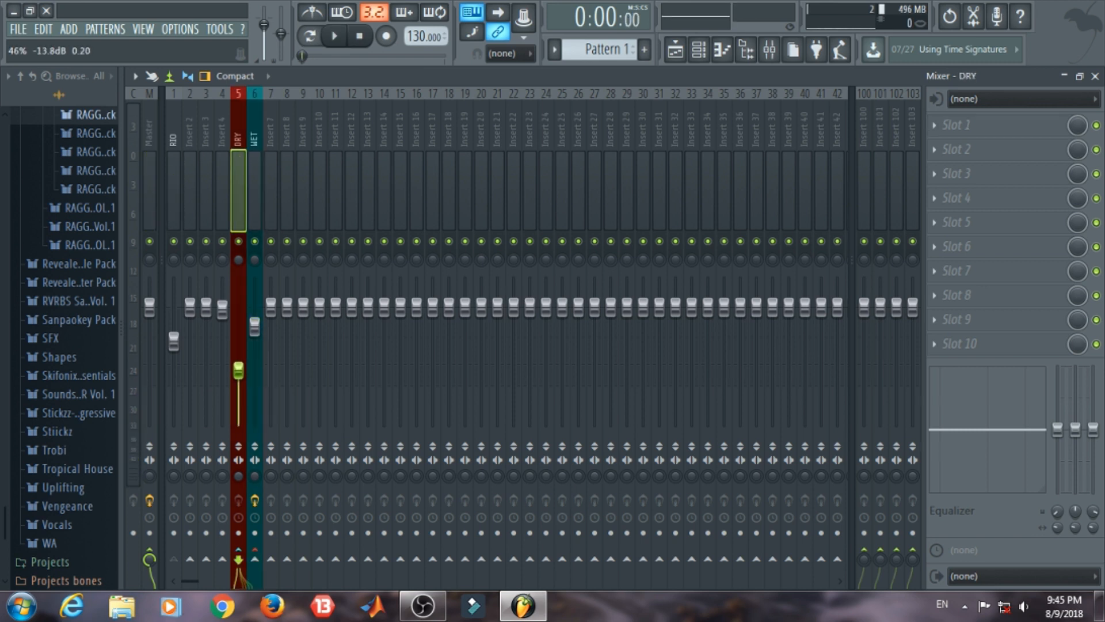
{"action": "key", "text": "space"}
{"action": "left_click_drag", "start_coordinate": [254, 327], "coordinate": [258, 322]}
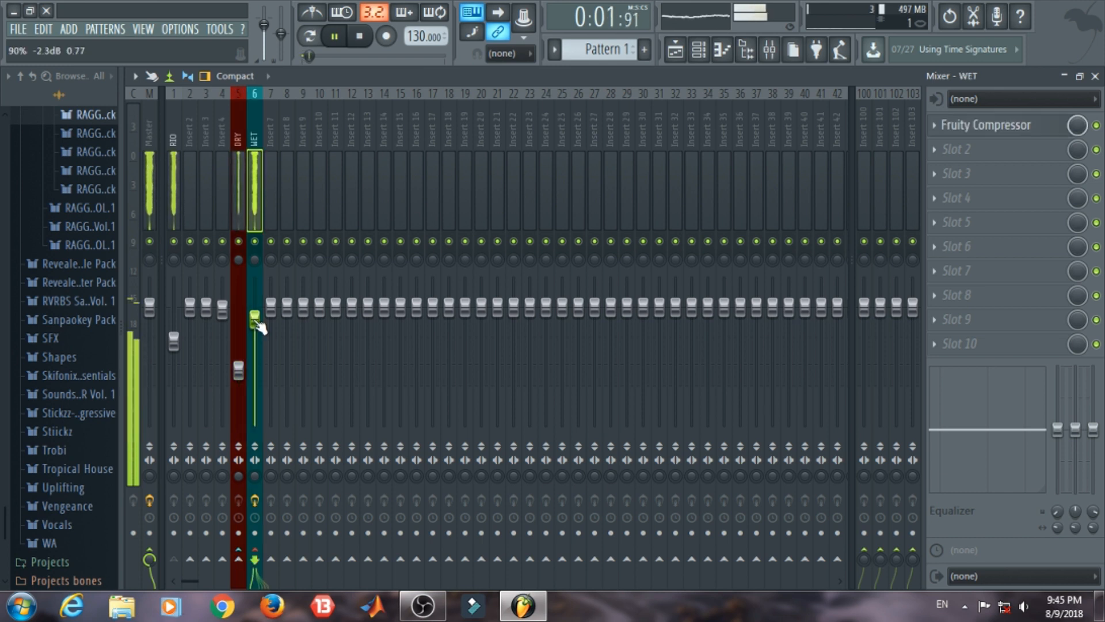
{"action": "left_click_drag", "start_coordinate": [239, 371], "coordinate": [239, 380]}
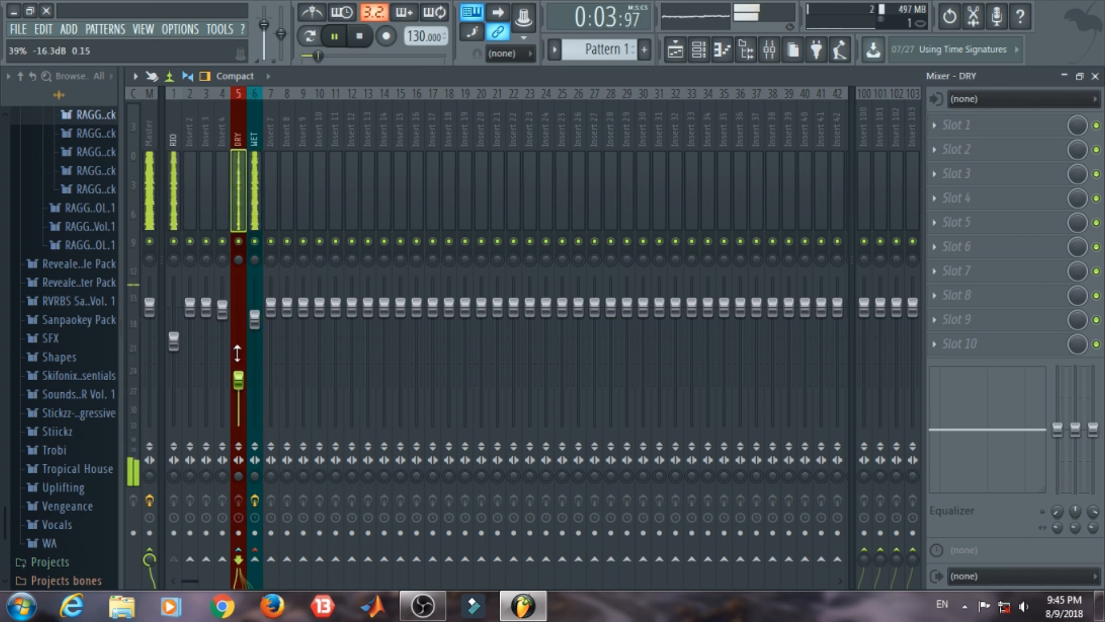
{"action": "left_click_drag", "start_coordinate": [254, 320], "coordinate": [254, 308]}
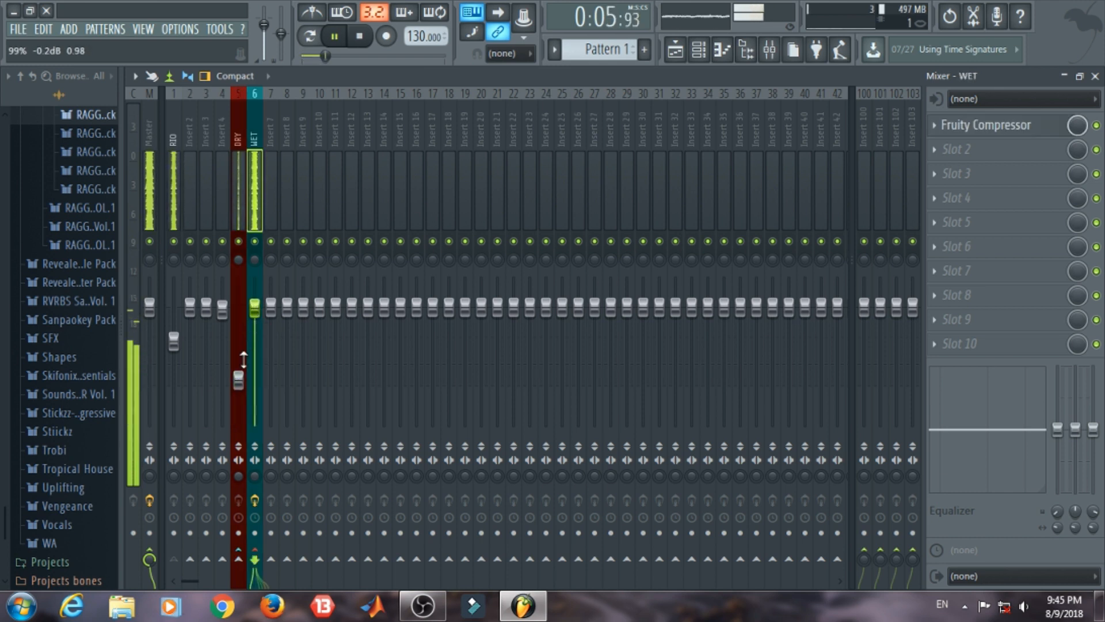
{"action": "left_click_drag", "start_coordinate": [239, 379], "coordinate": [240, 364]}
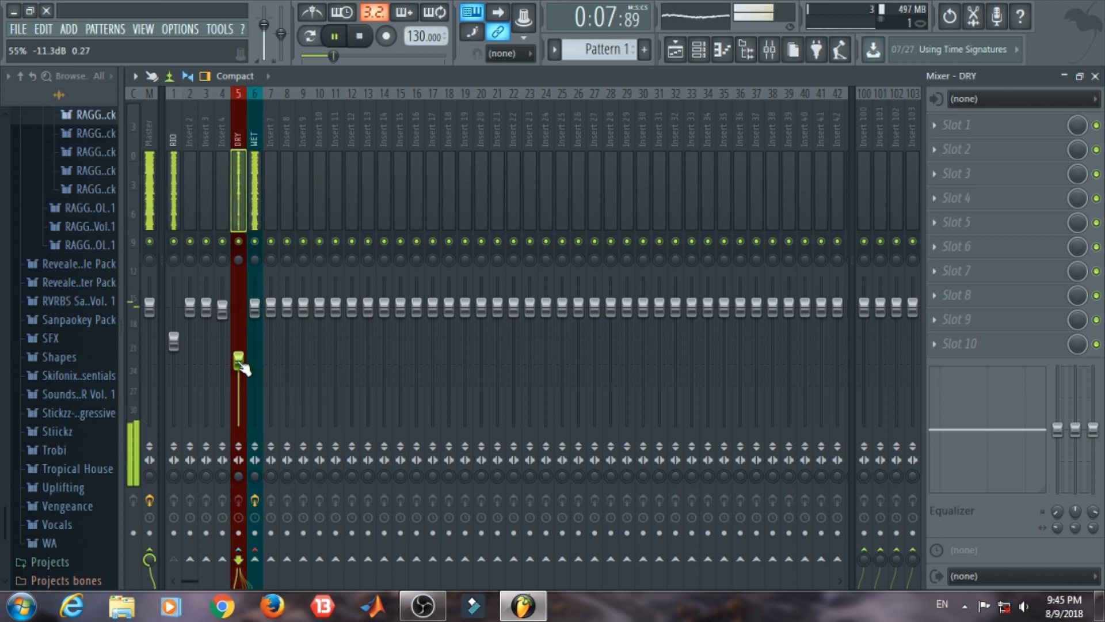
Step: Look through the effect plugins available for slot 2 of the WET track without loading one, and close the mixer
{"action": "left_click", "coordinate": [253, 112]}
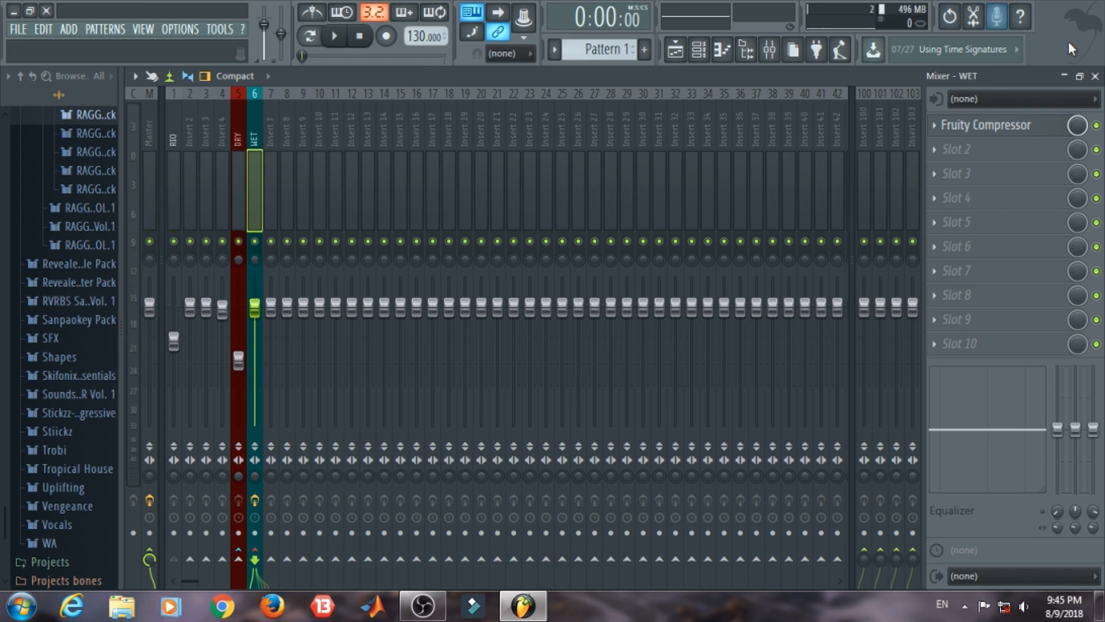
{"action": "left_click", "coordinate": [1095, 76]}
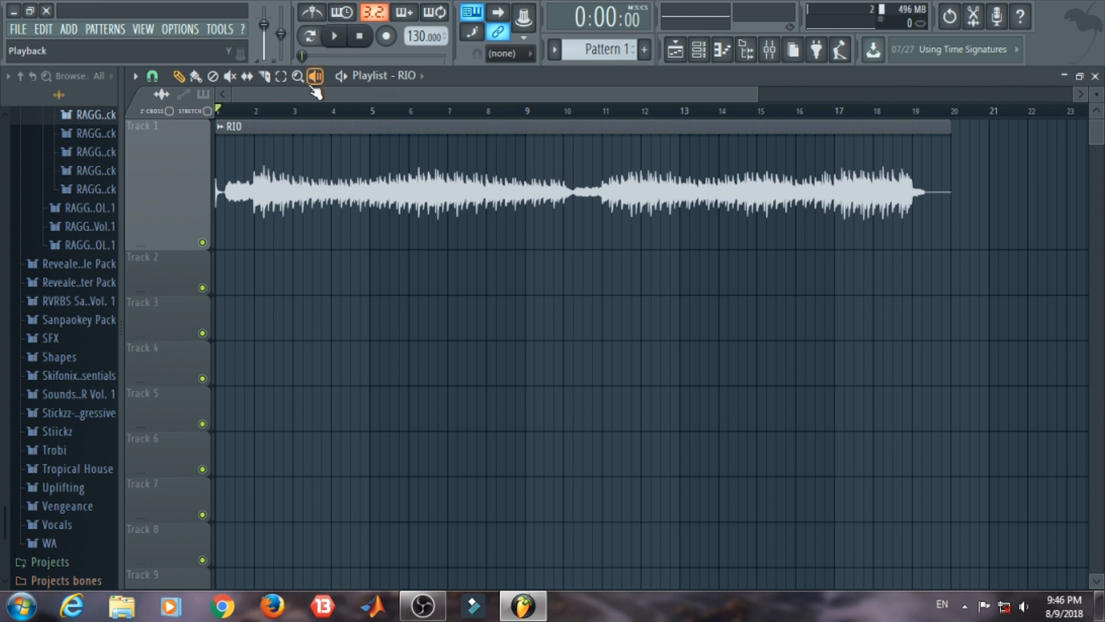
{"action": "left_click", "coordinate": [769, 50]}
{"action": "left_click", "coordinate": [938, 150]}
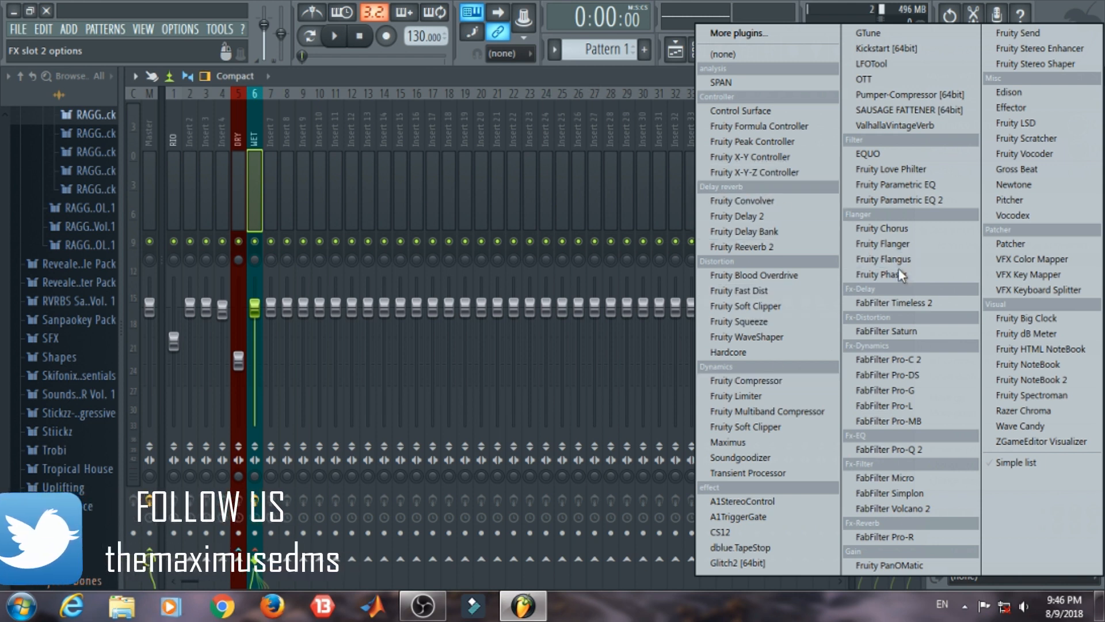
{"action": "left_click", "coordinate": [620, 76]}
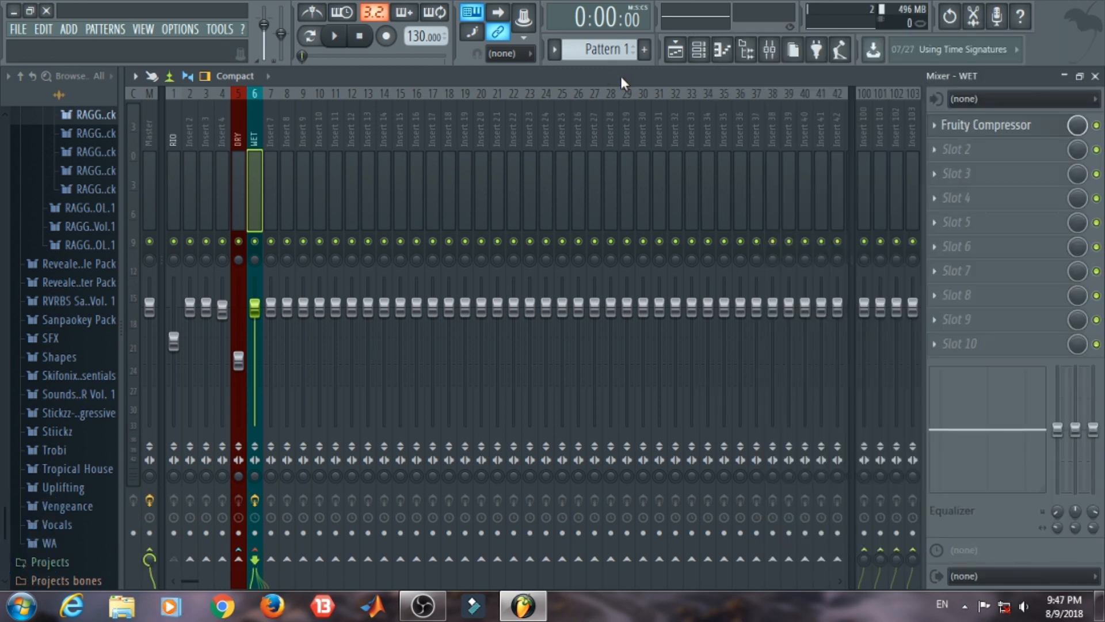
{"action": "left_click", "coordinate": [1095, 76]}
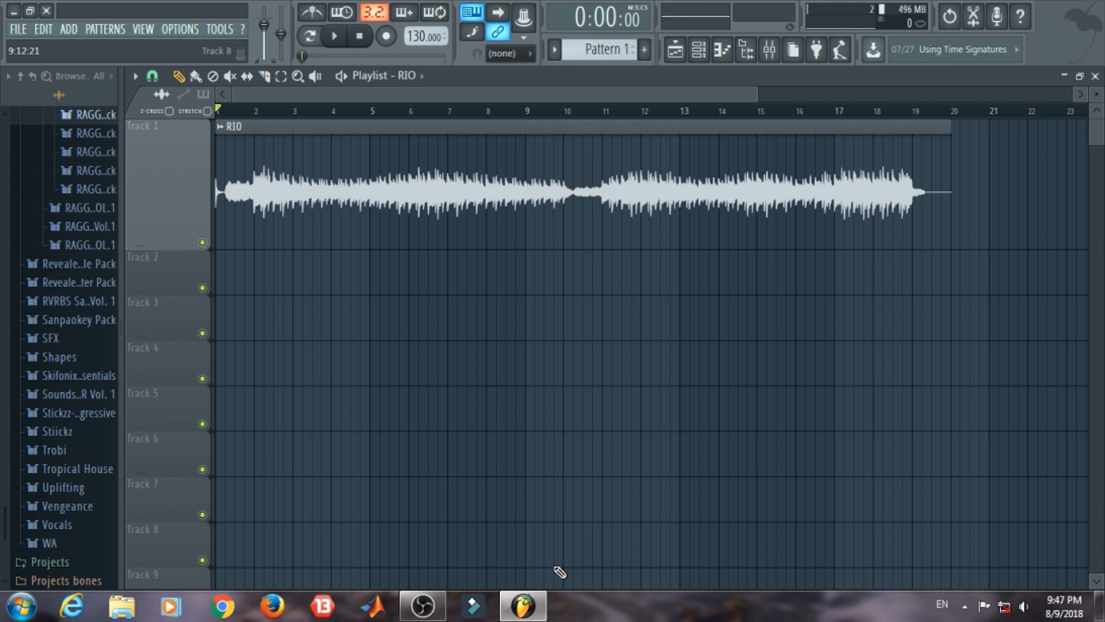
{"action": "mouse_move", "coordinate": [523, 606]}
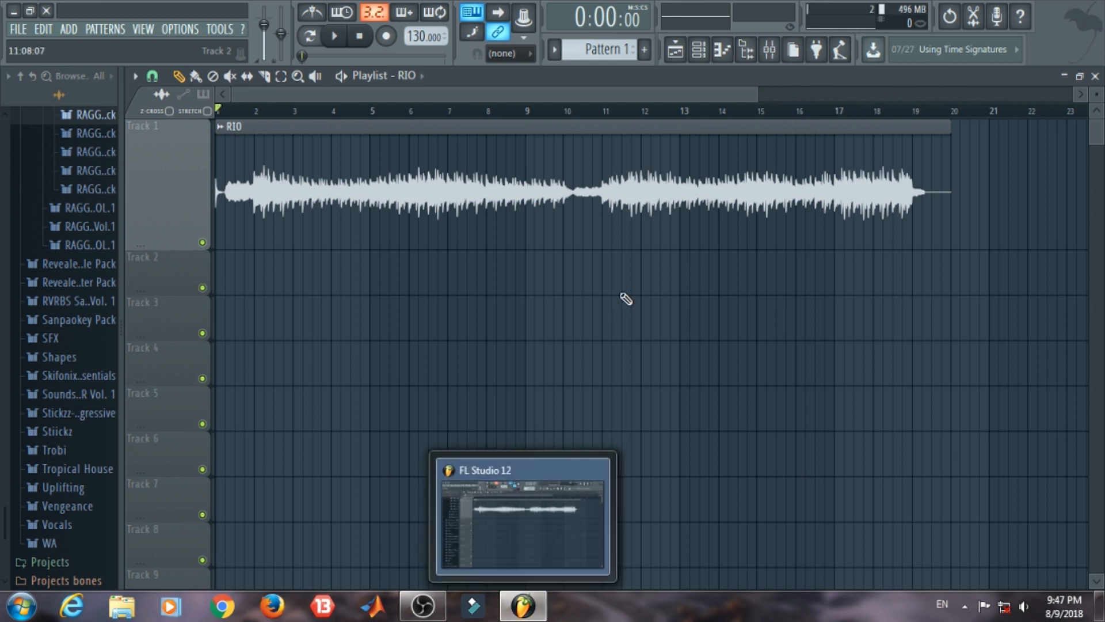